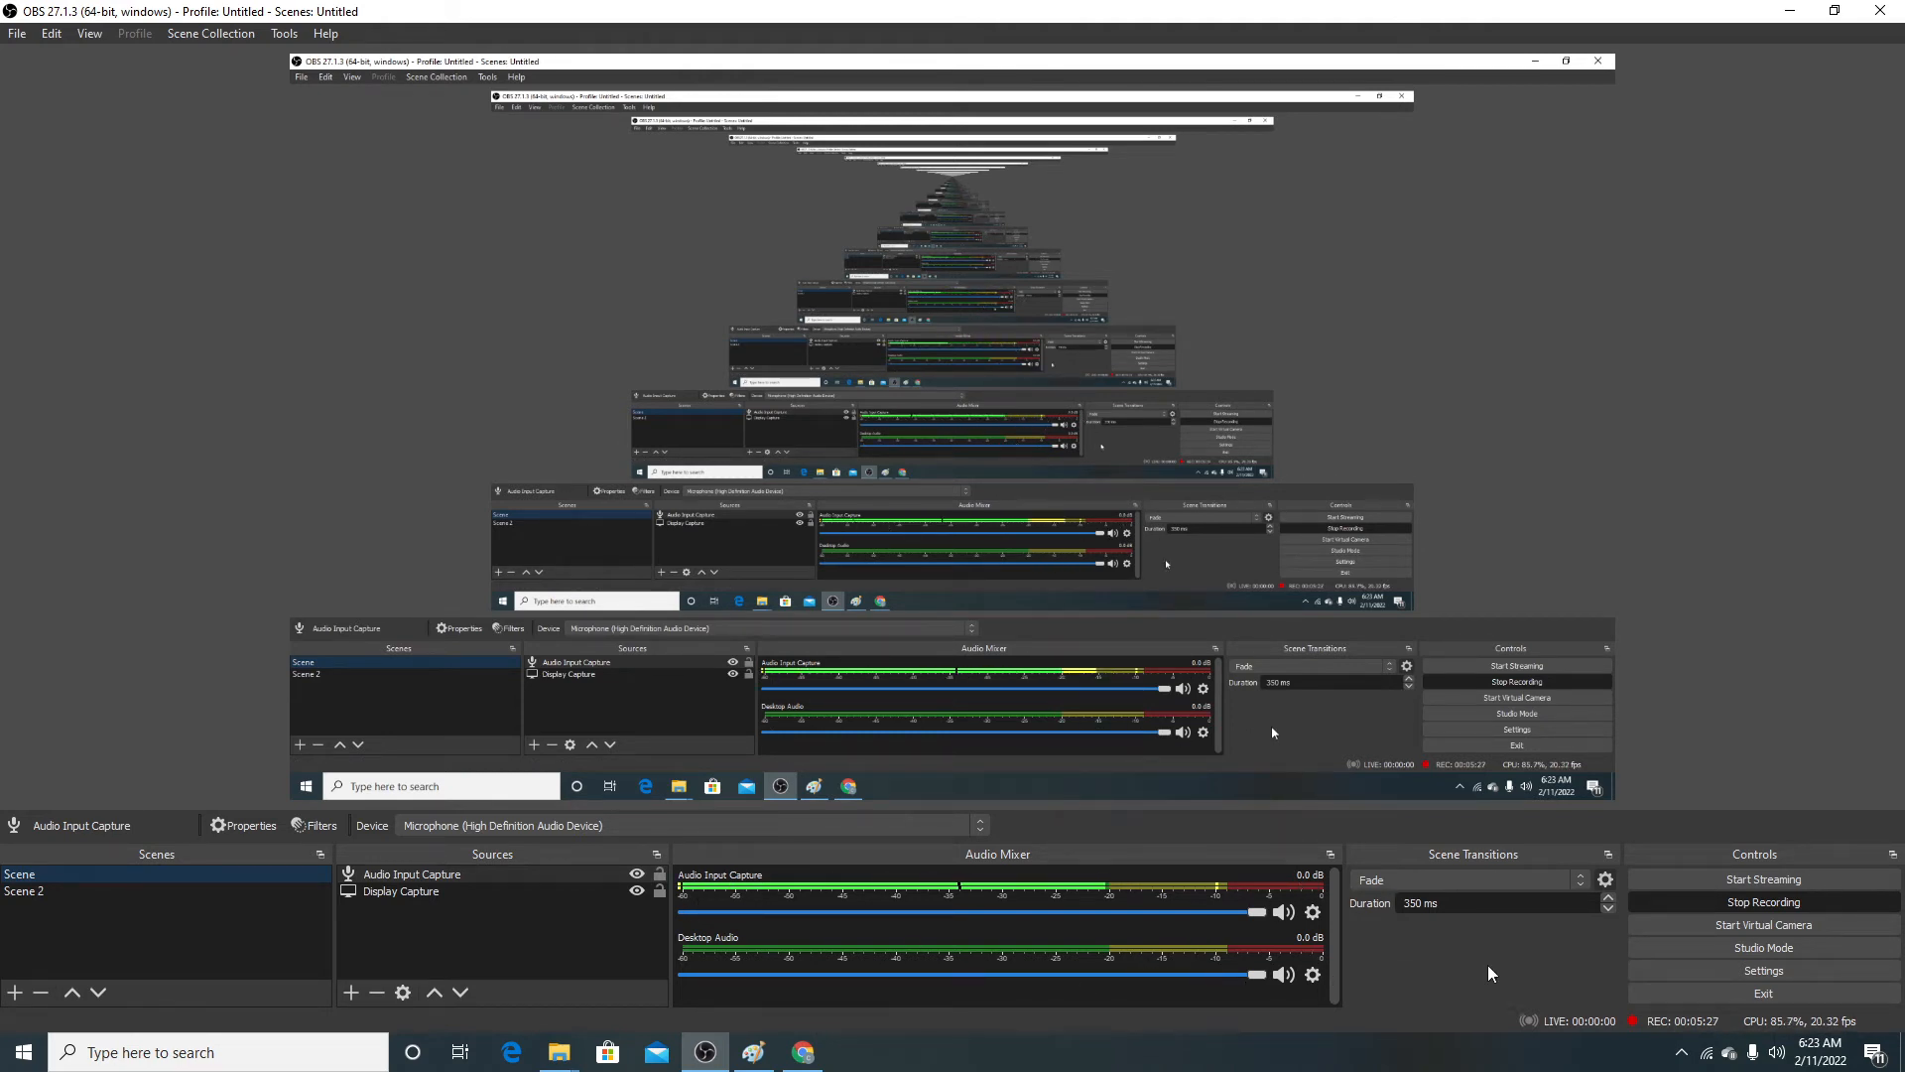
# Step: Open the settings and review the General options, from theme and output to projectors, studio mode and multiview
pyautogui.click(1758, 968)
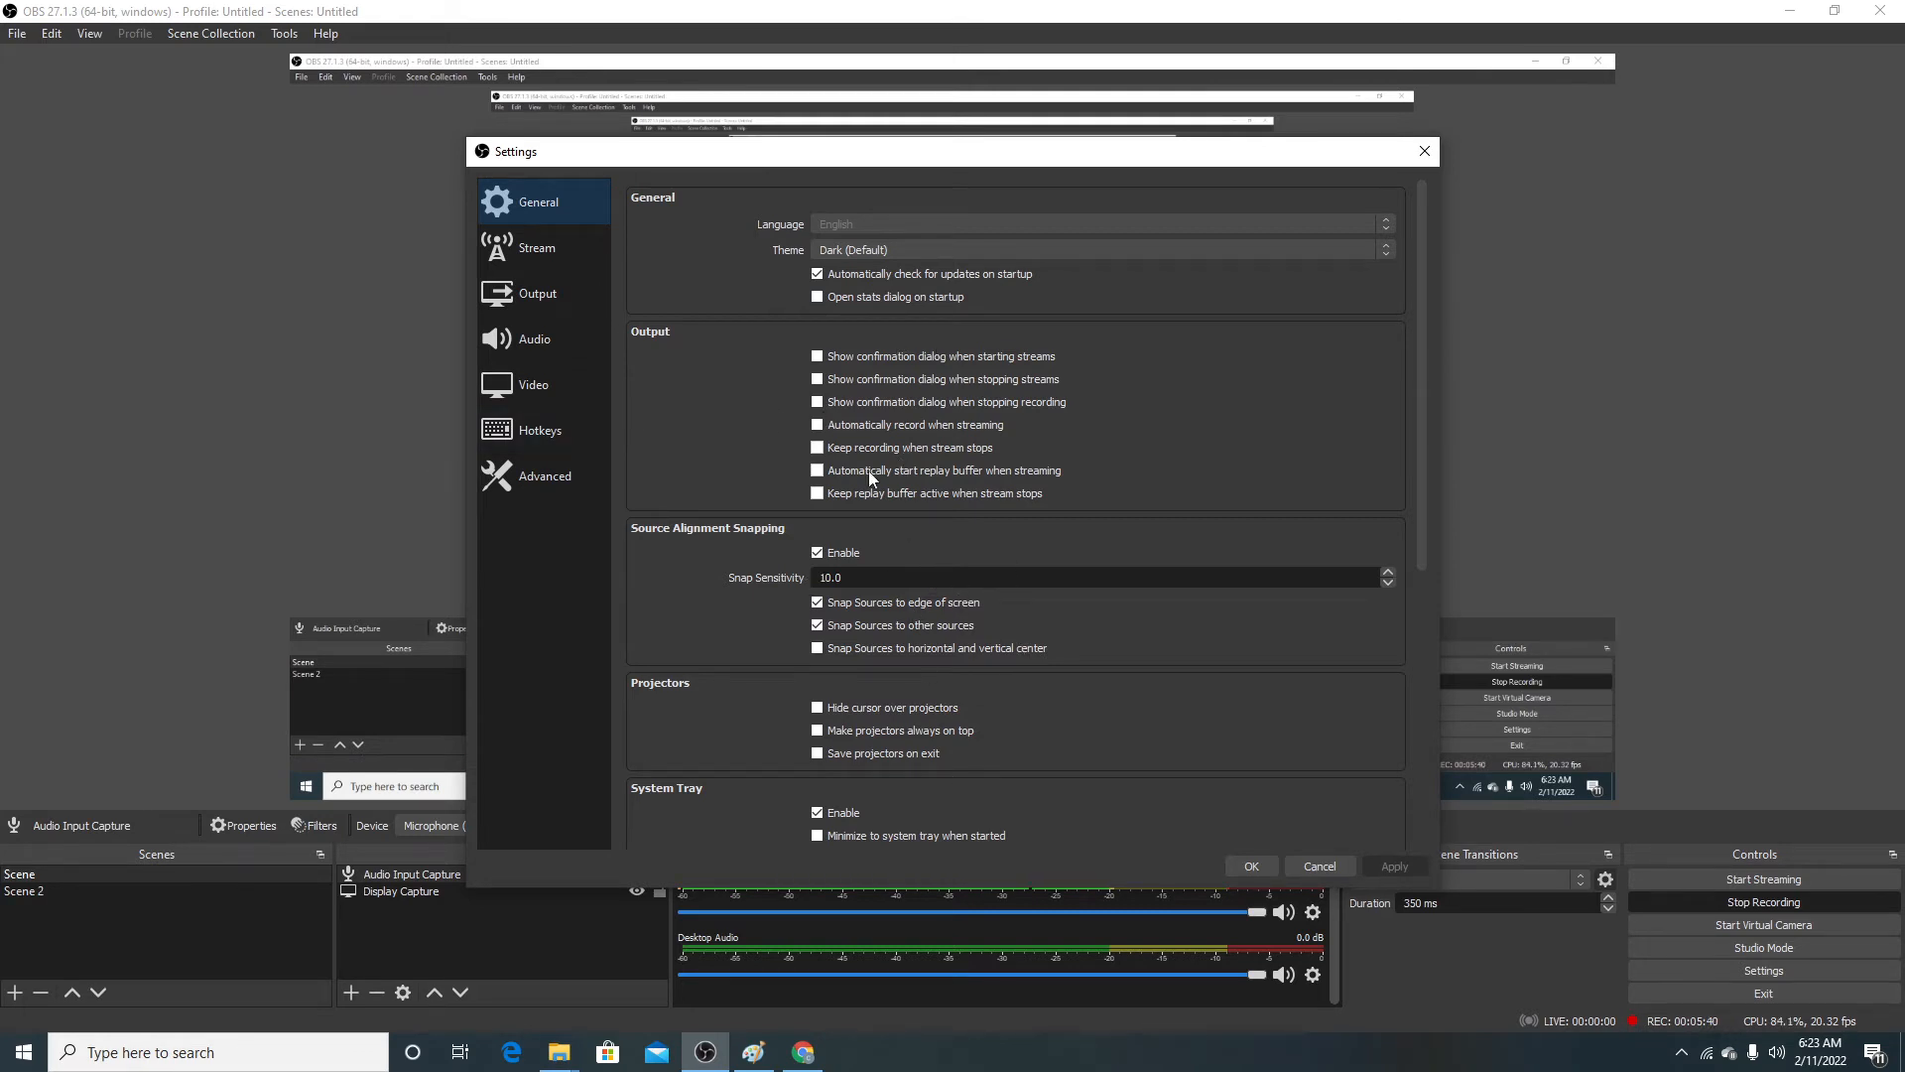
pyautogui.scroll(-4, 867, 470)
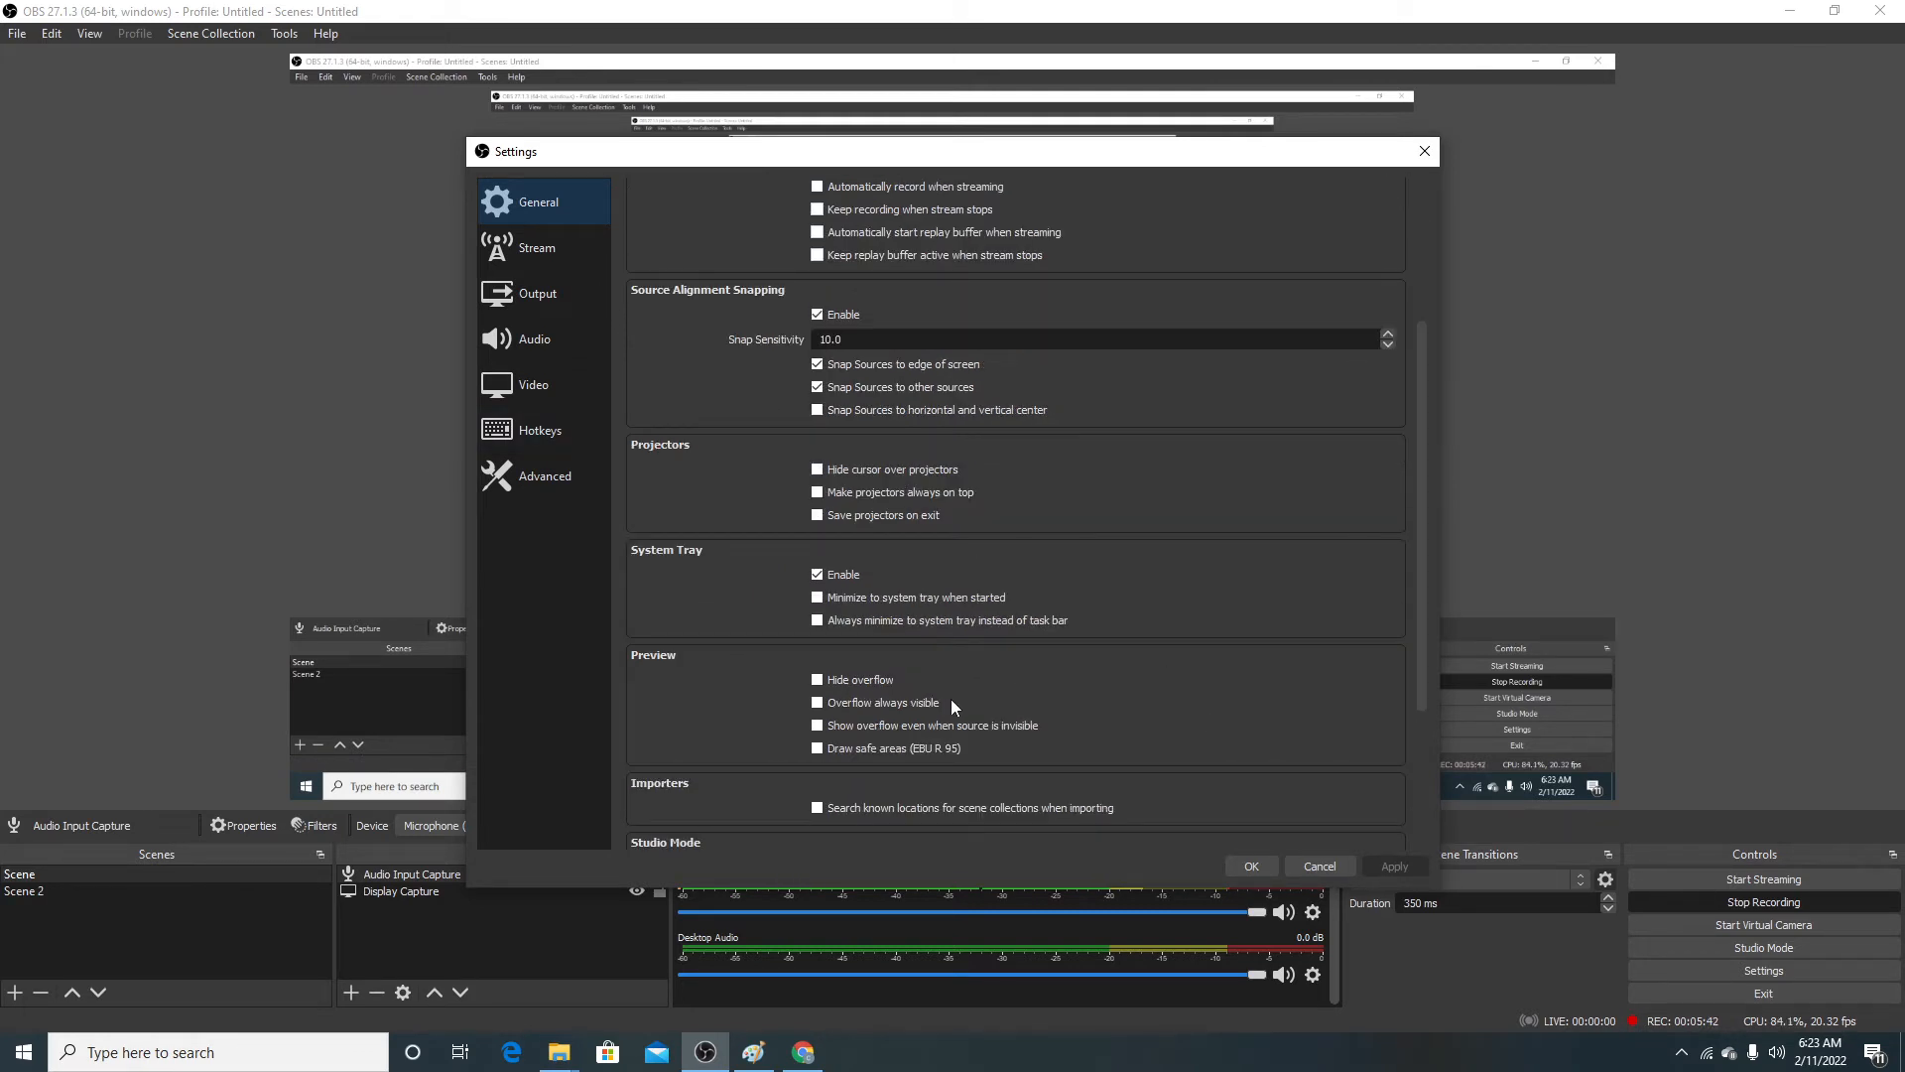
pyautogui.scroll(4, 953, 596)
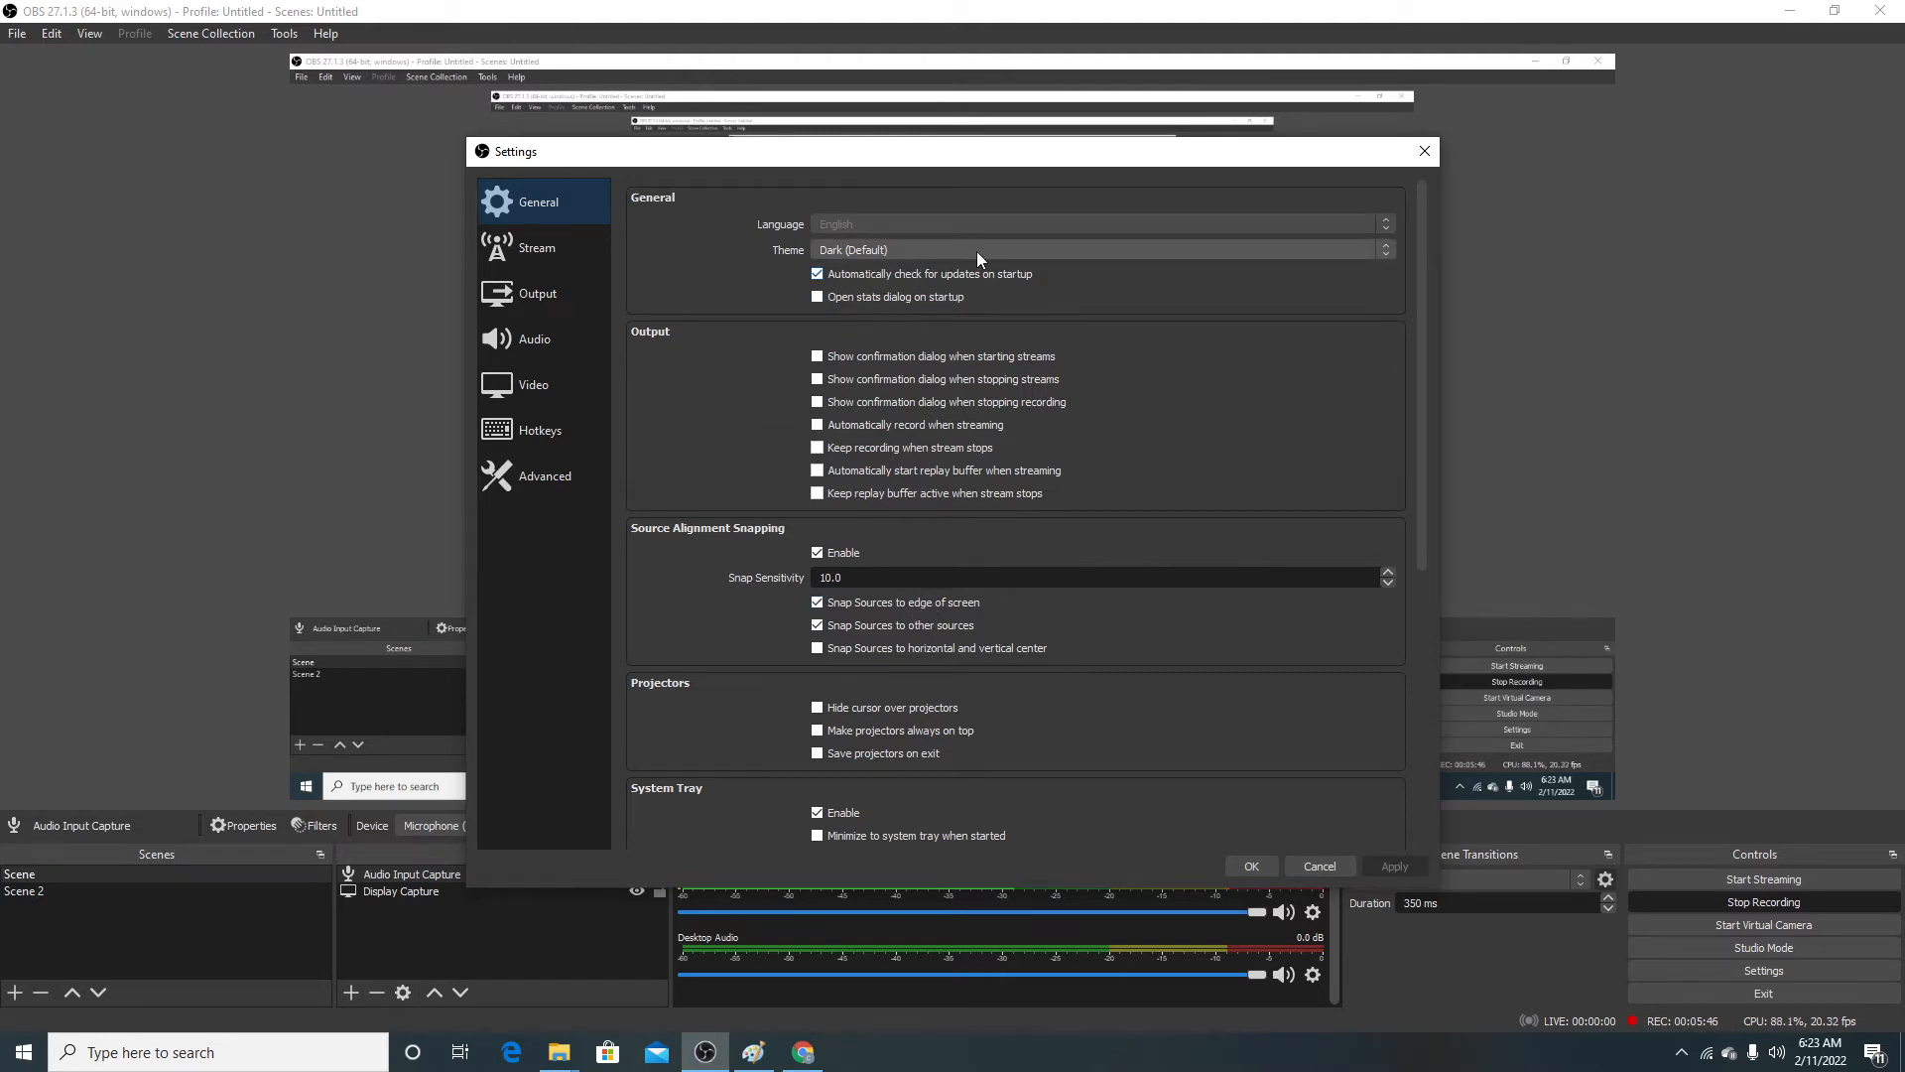
pyautogui.scroll(-8, 1072, 604)
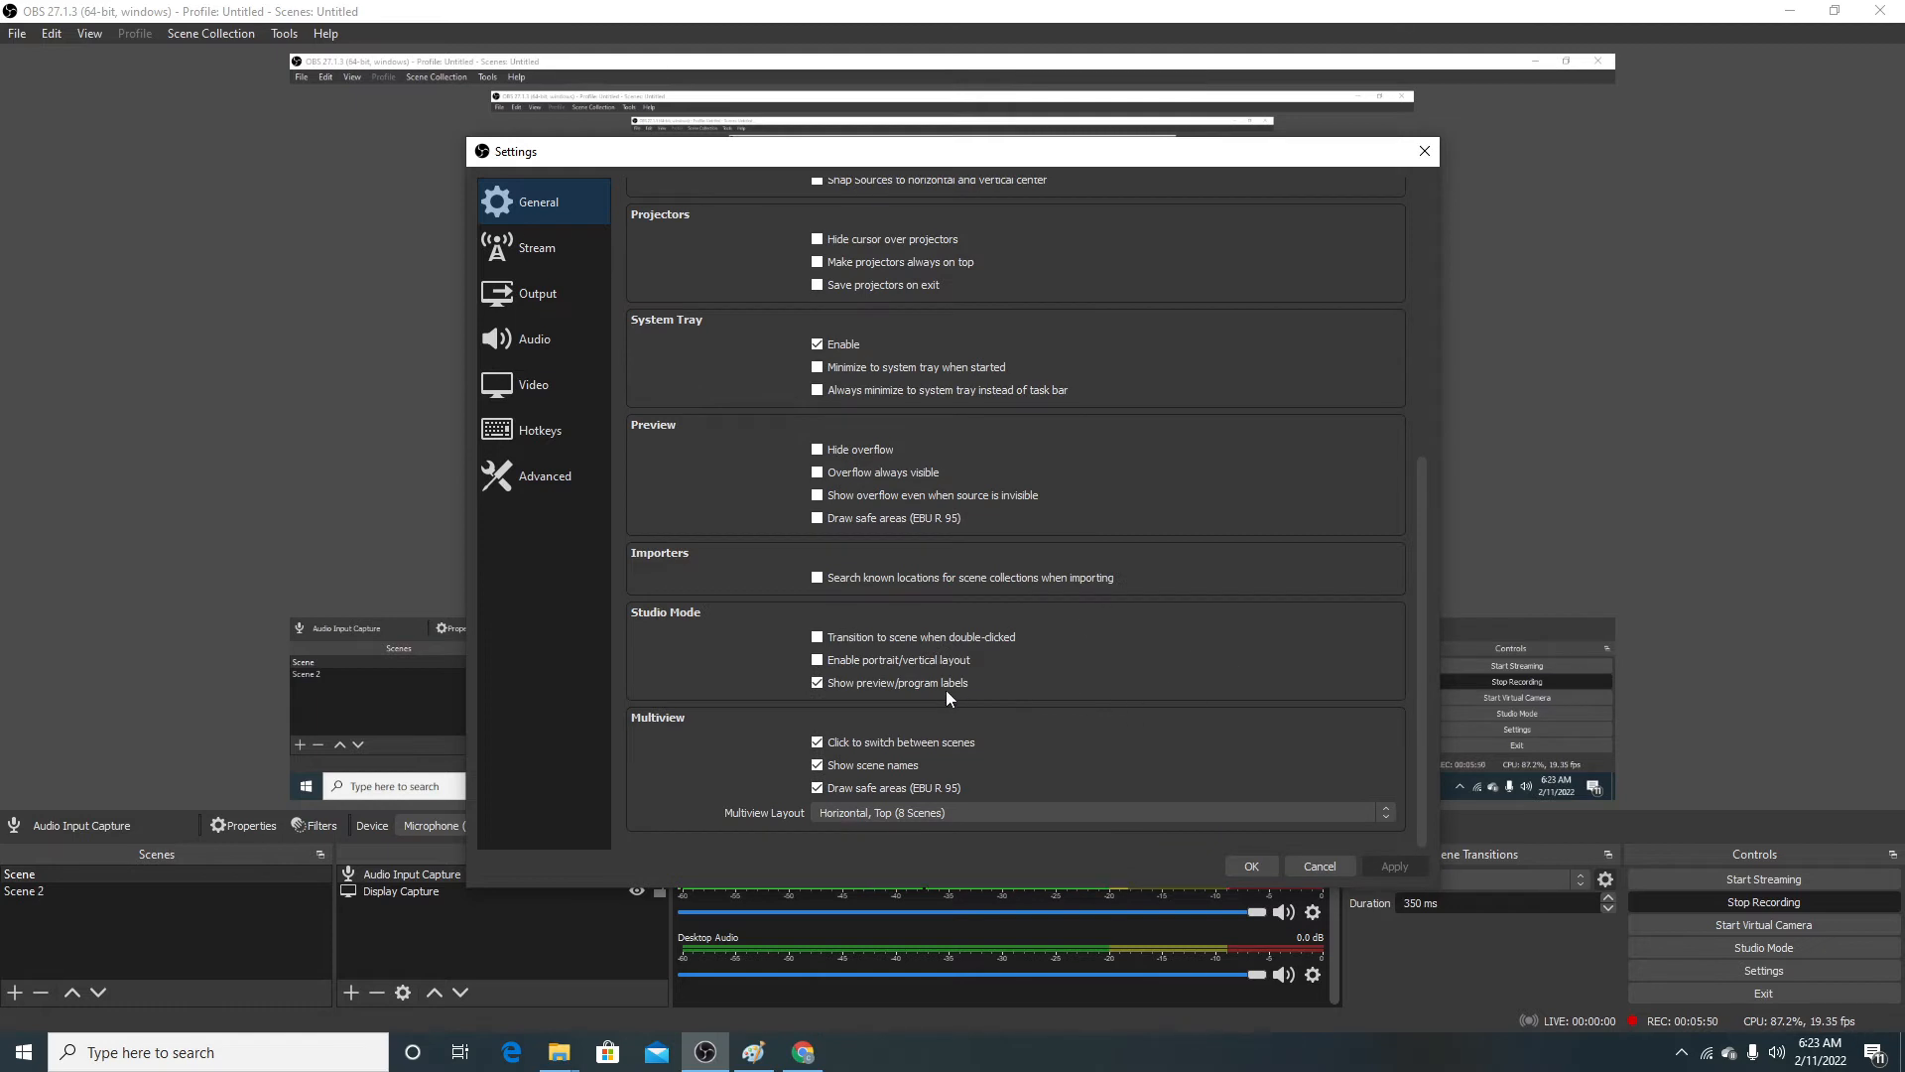
pyautogui.scroll(8, 977, 682)
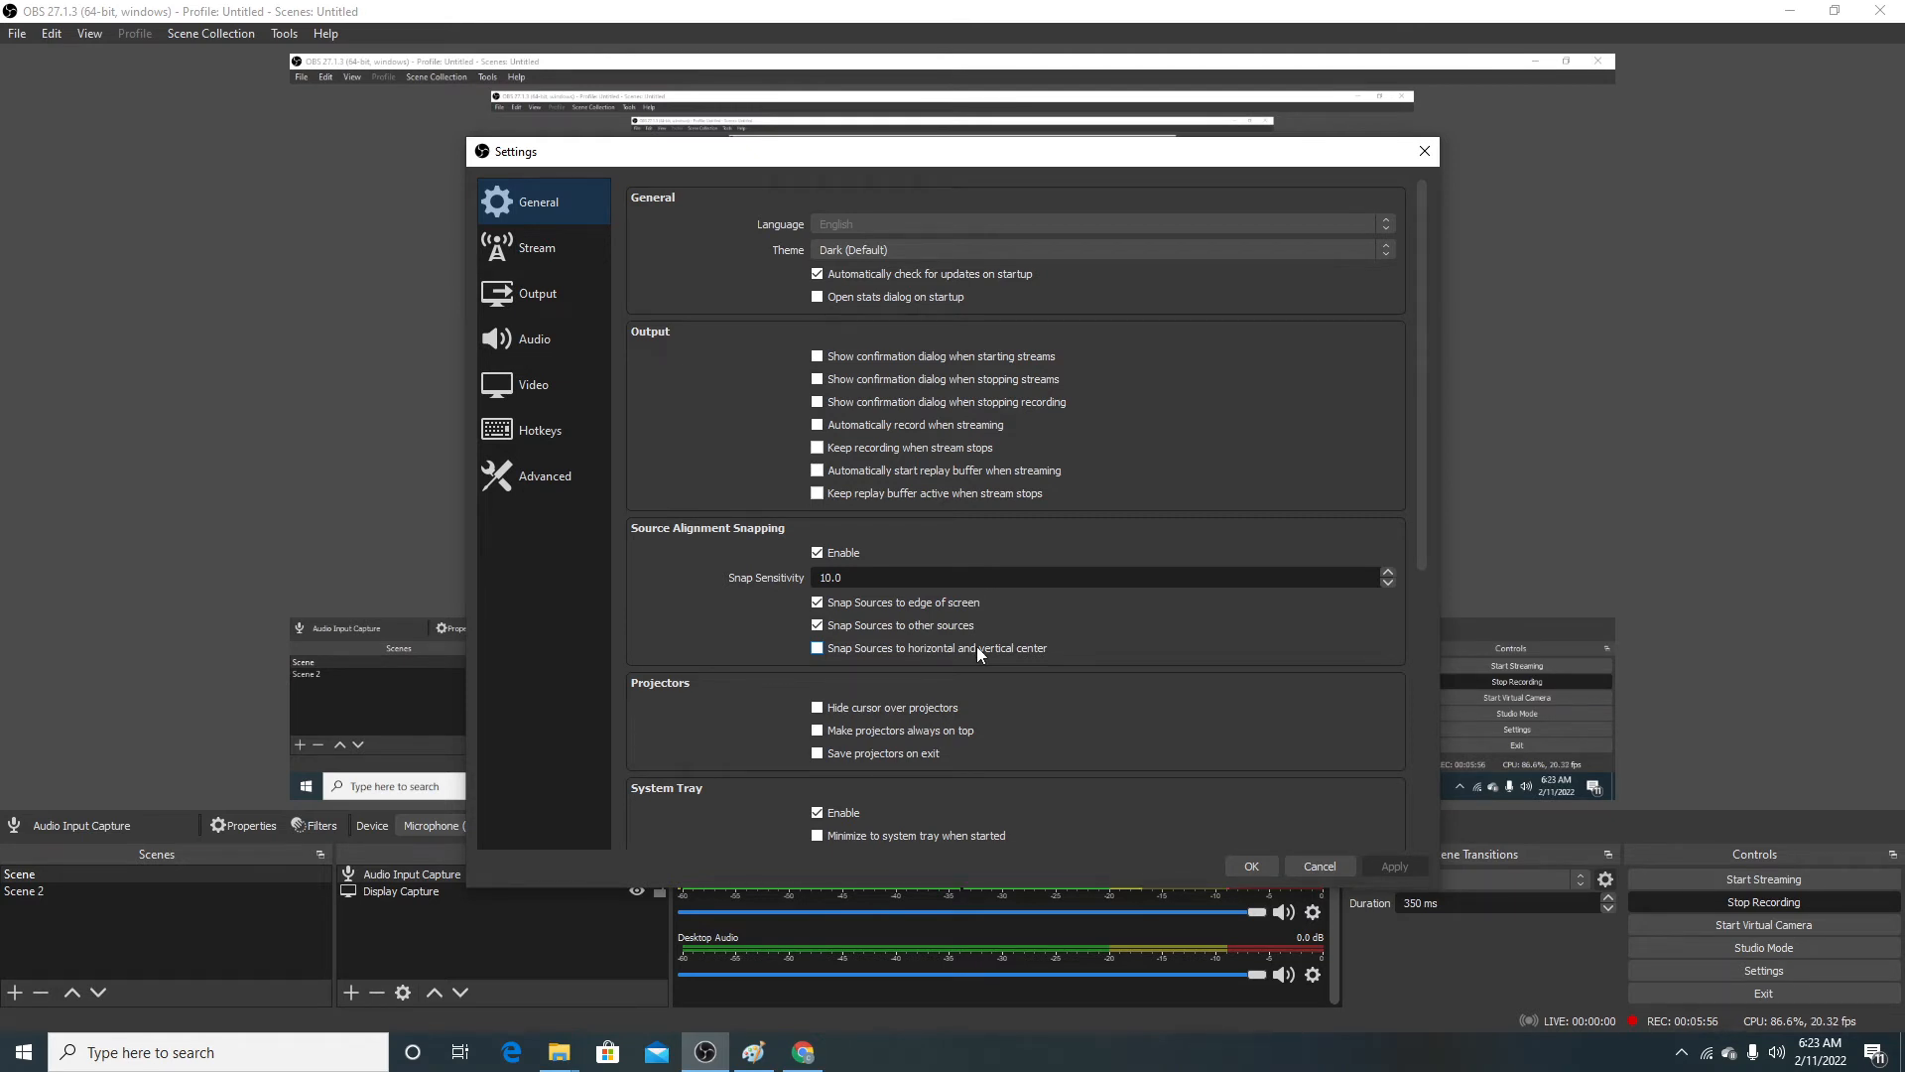
# Step: Examine the available streaming services, then the bitrate and recording options in the Output settings
pyautogui.click(524, 255)
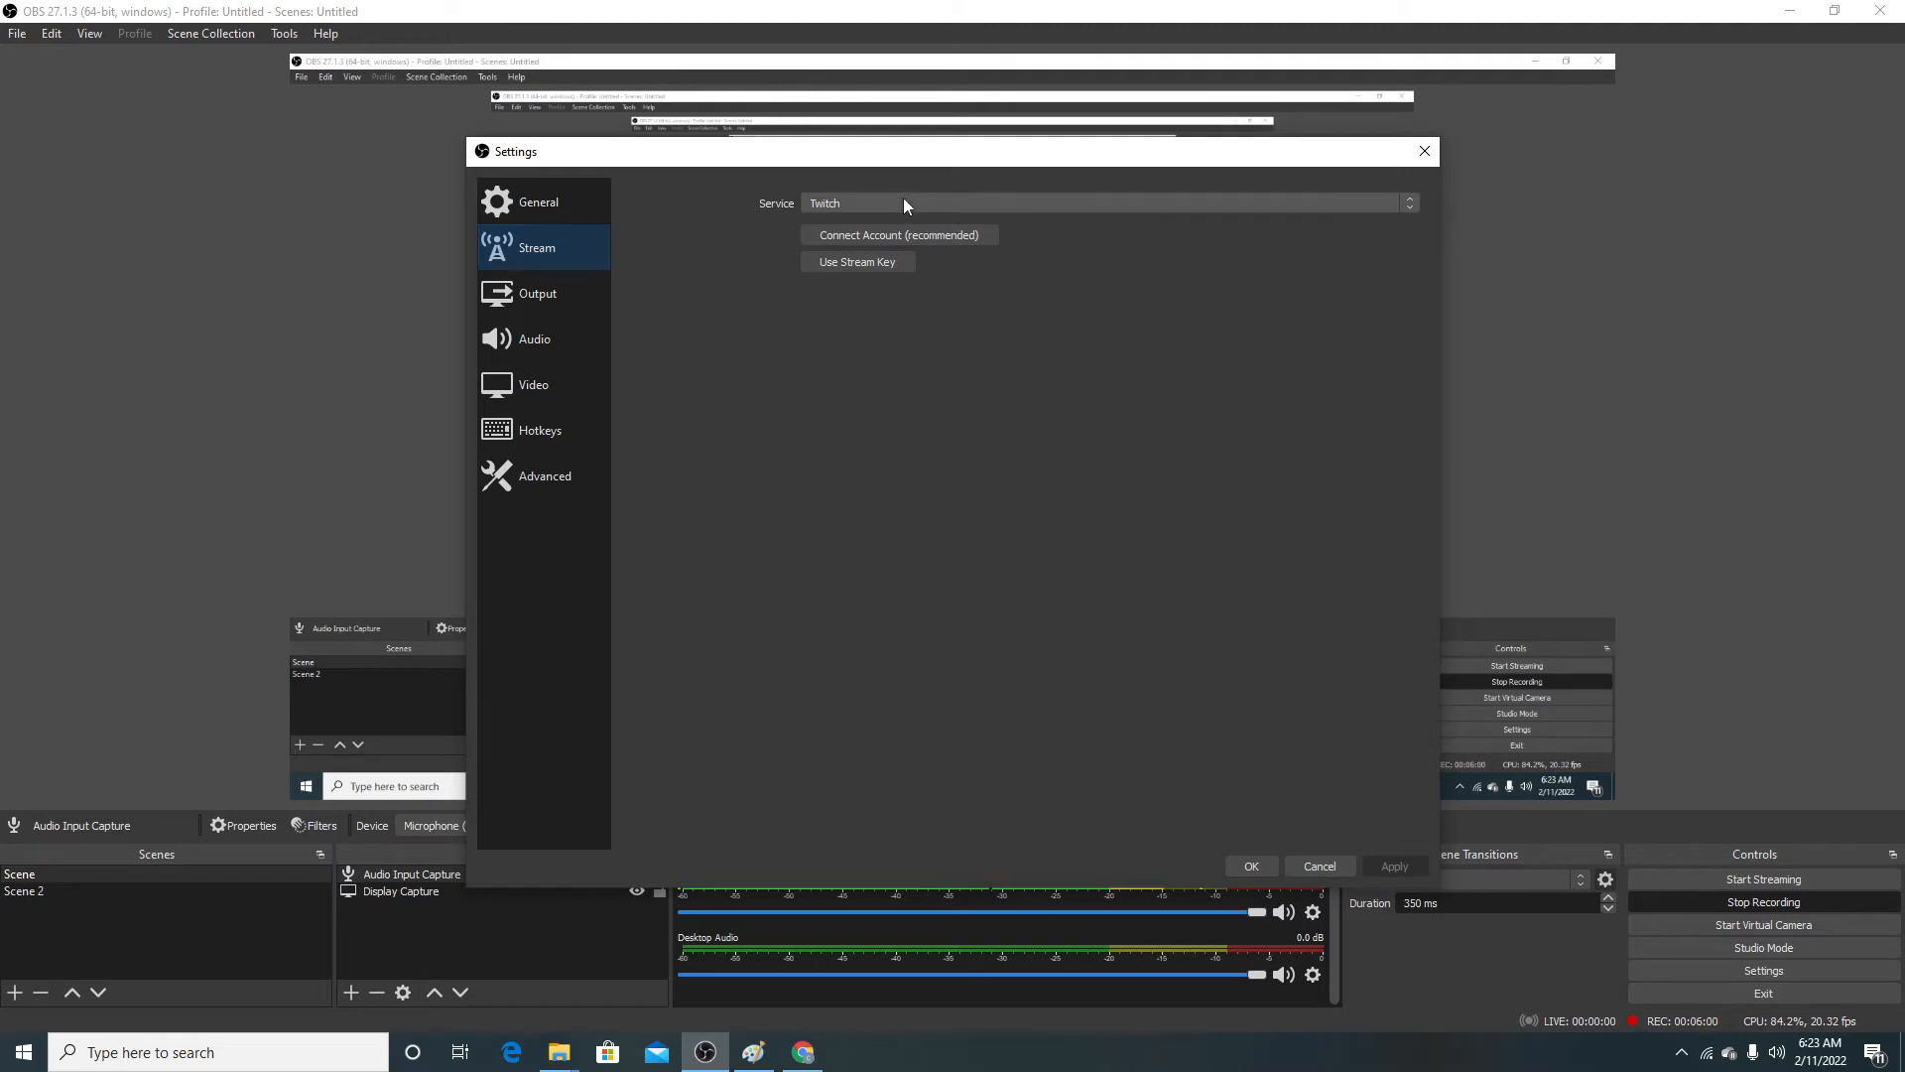
pyautogui.click(969, 204)
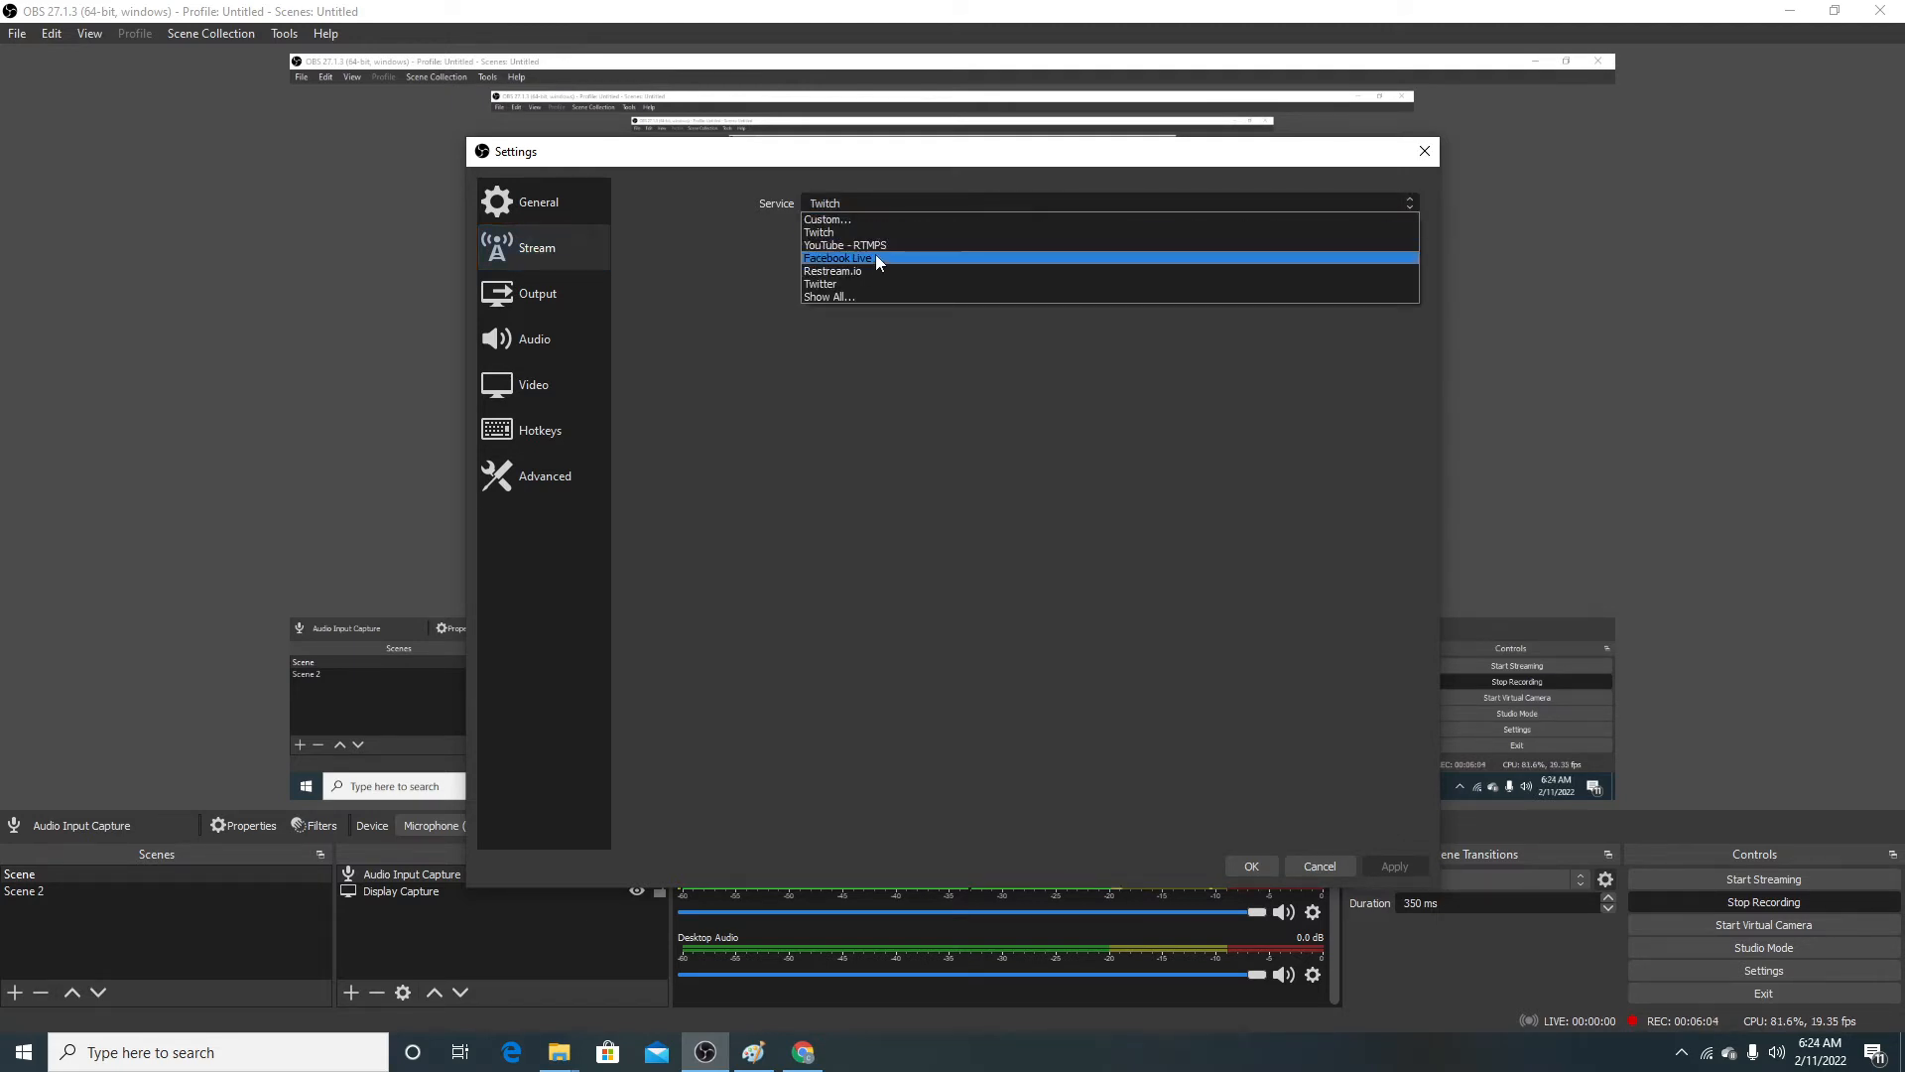
pyautogui.click(855, 413)
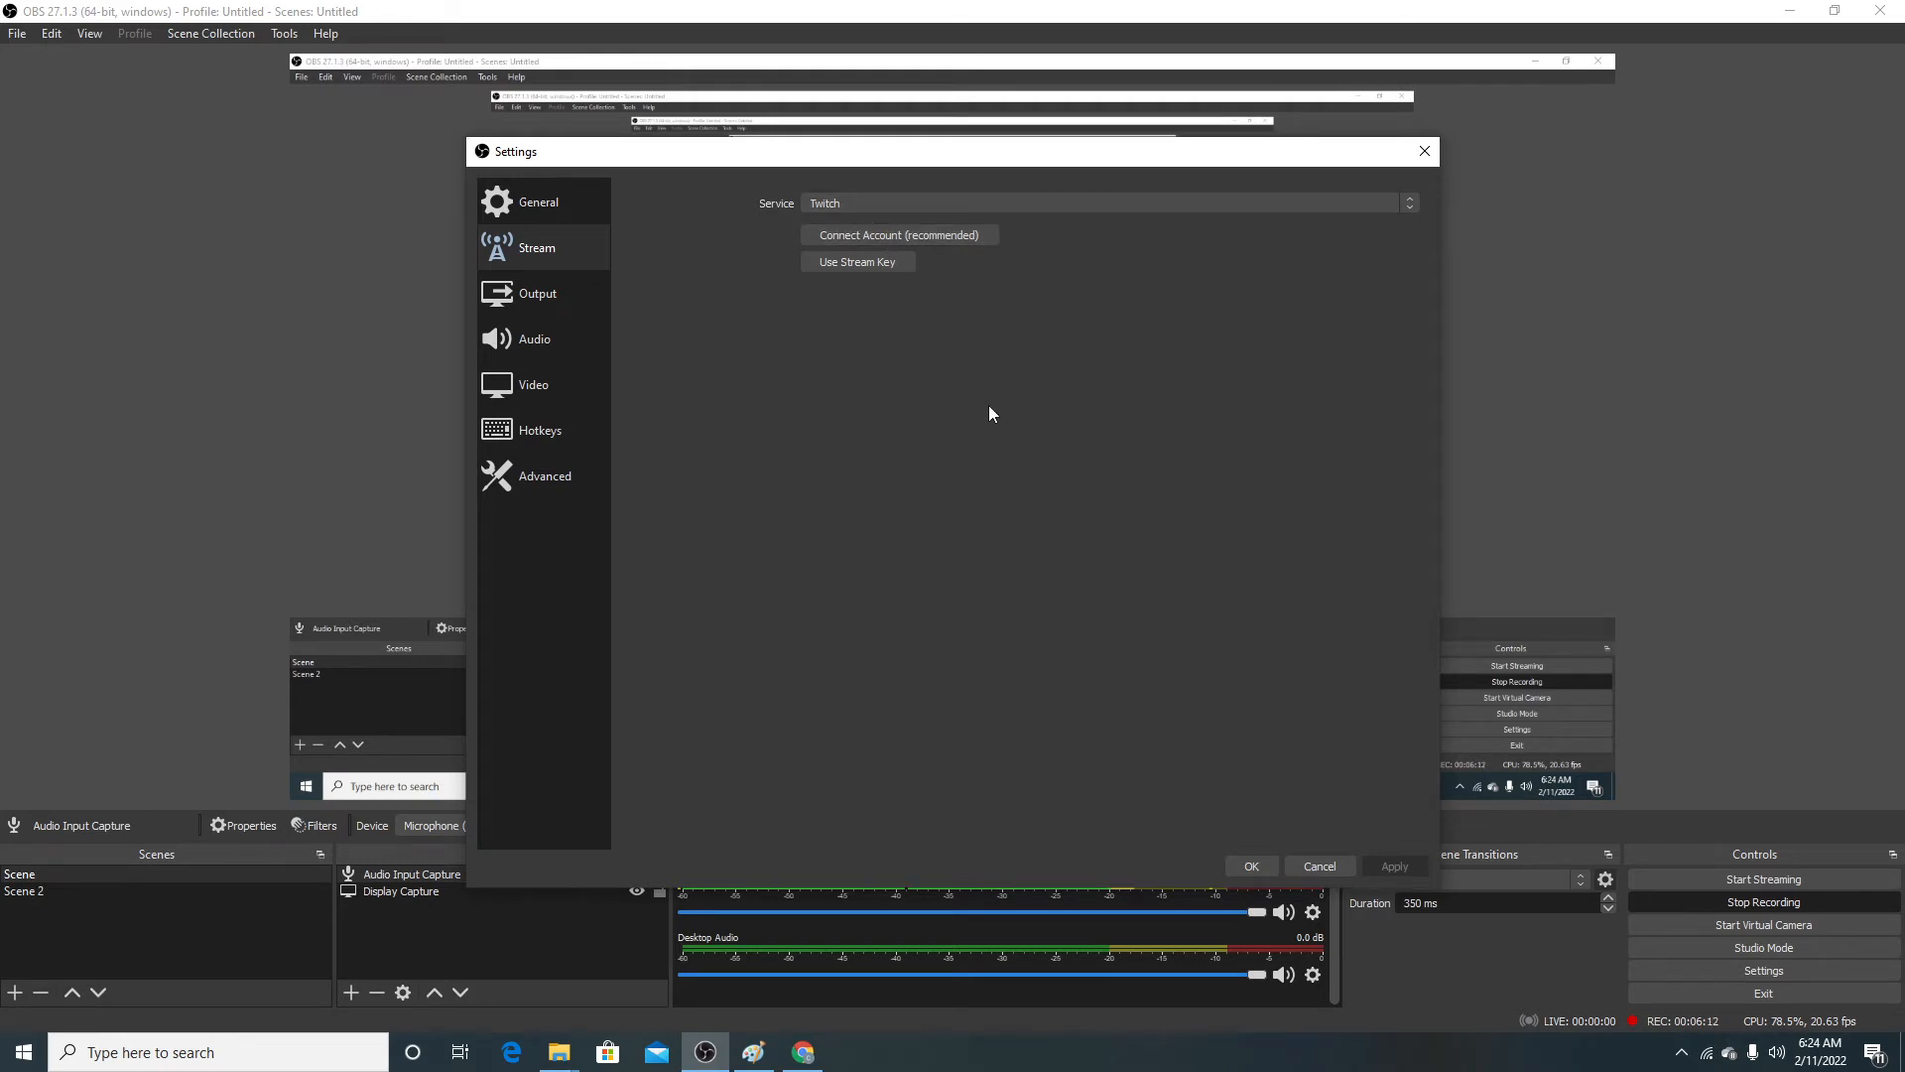
pyautogui.click(557, 293)
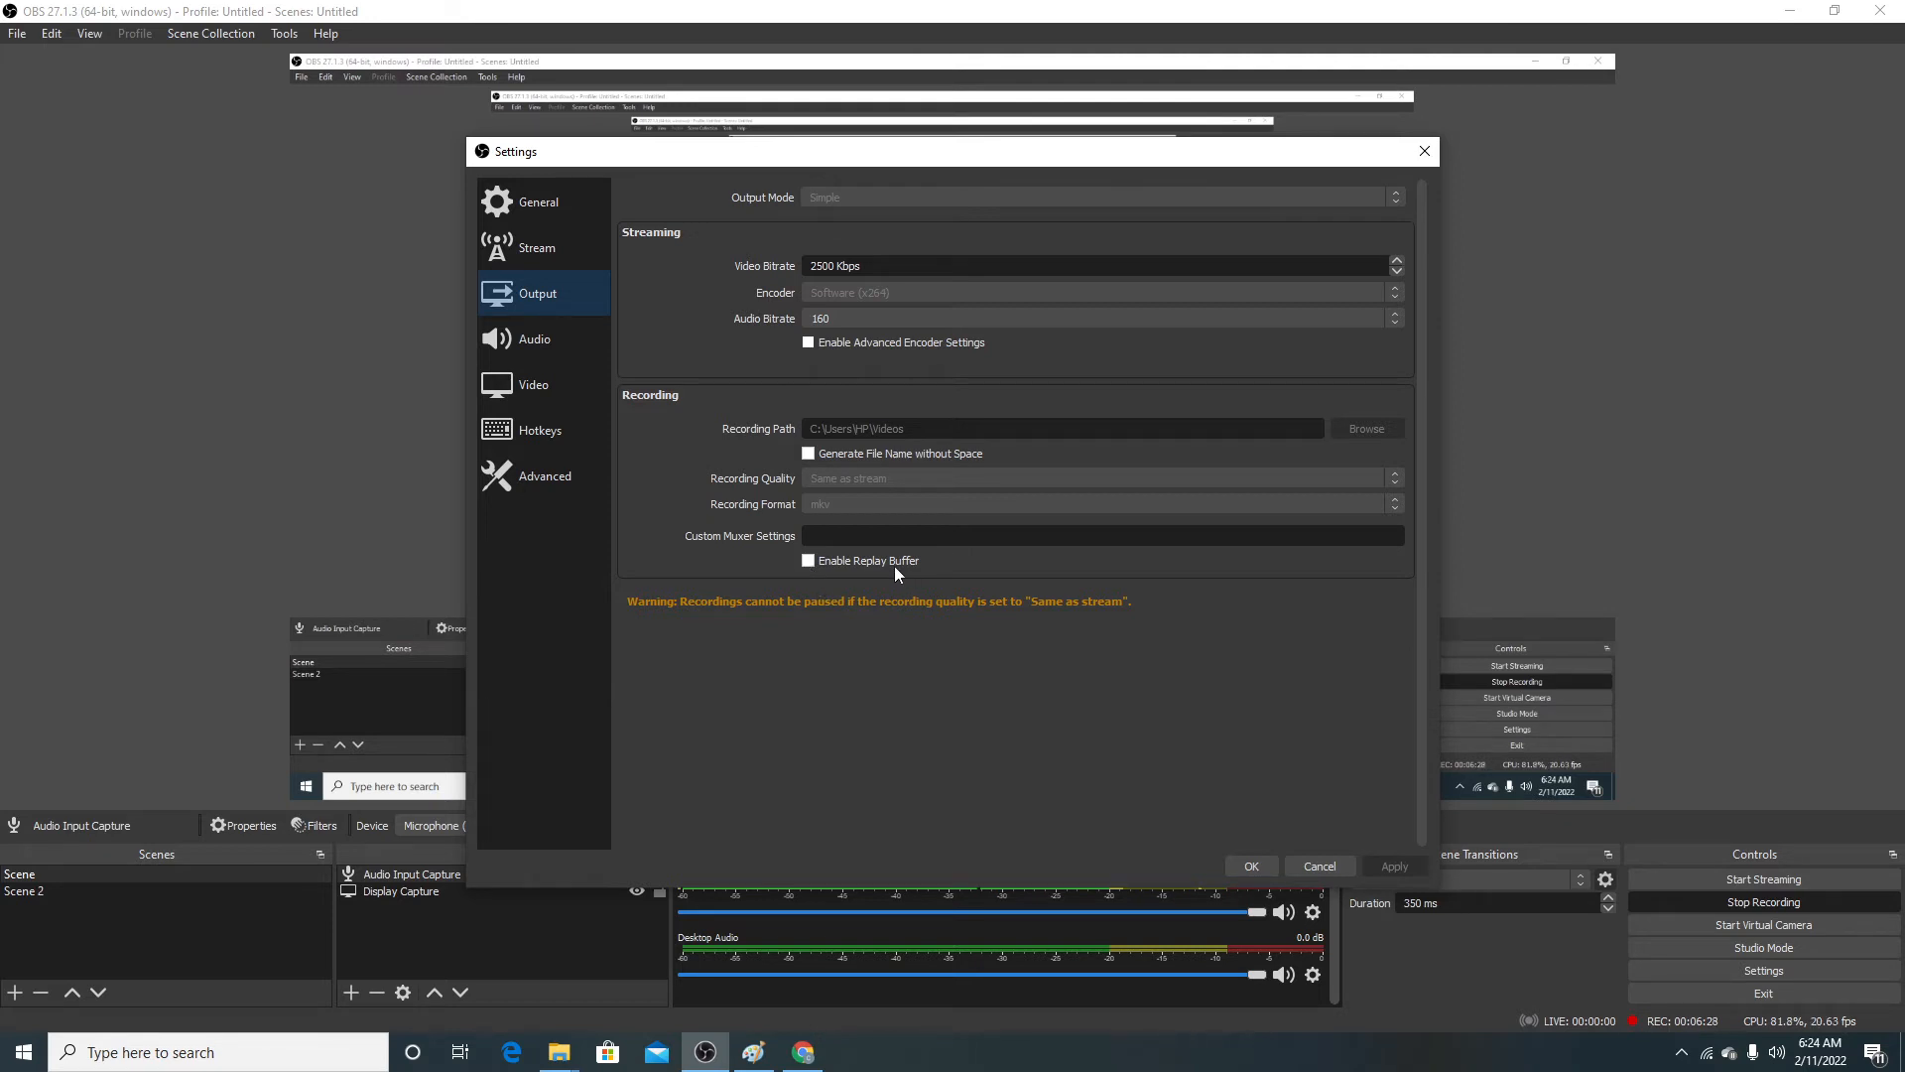
# Step: Review the audio devices, meters and push-to-mute options, then the resolution and frame rate options in the Video settings
pyautogui.click(533, 341)
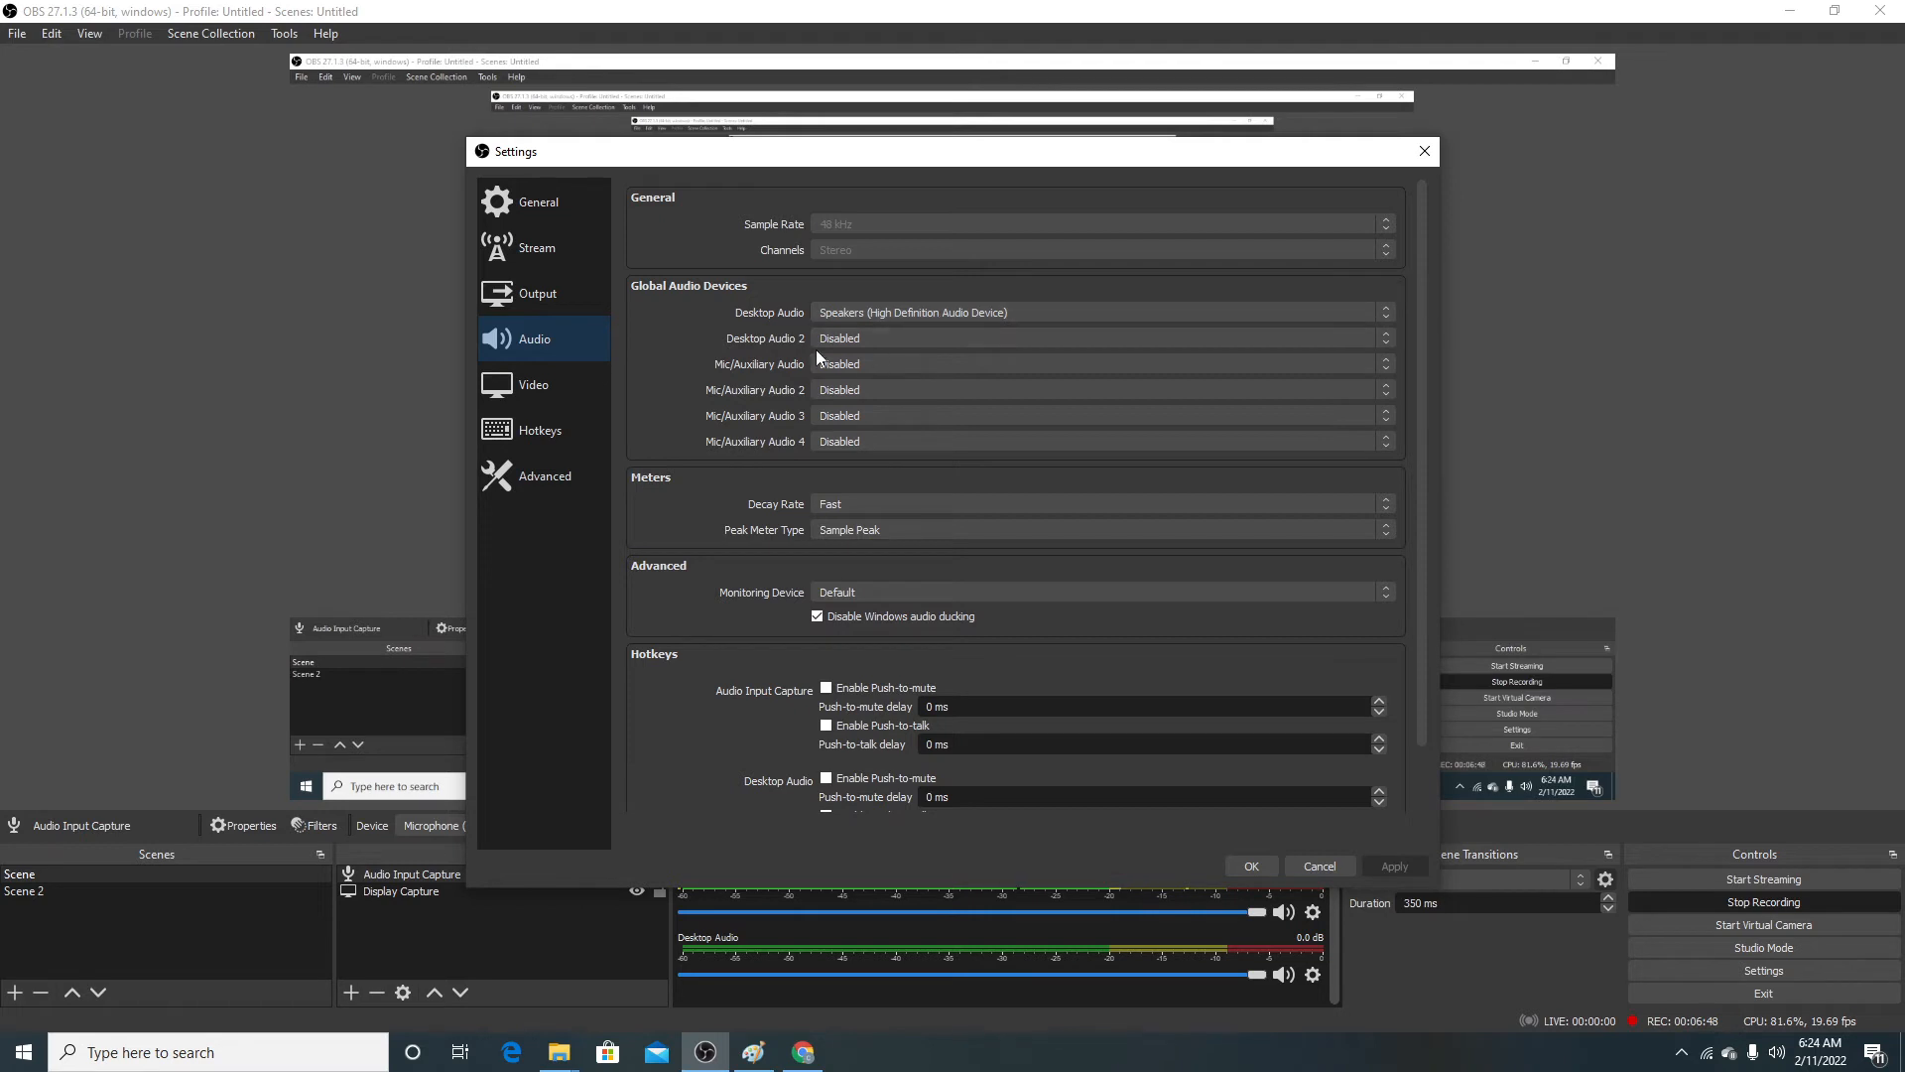
pyautogui.scroll(-1, 855, 390)
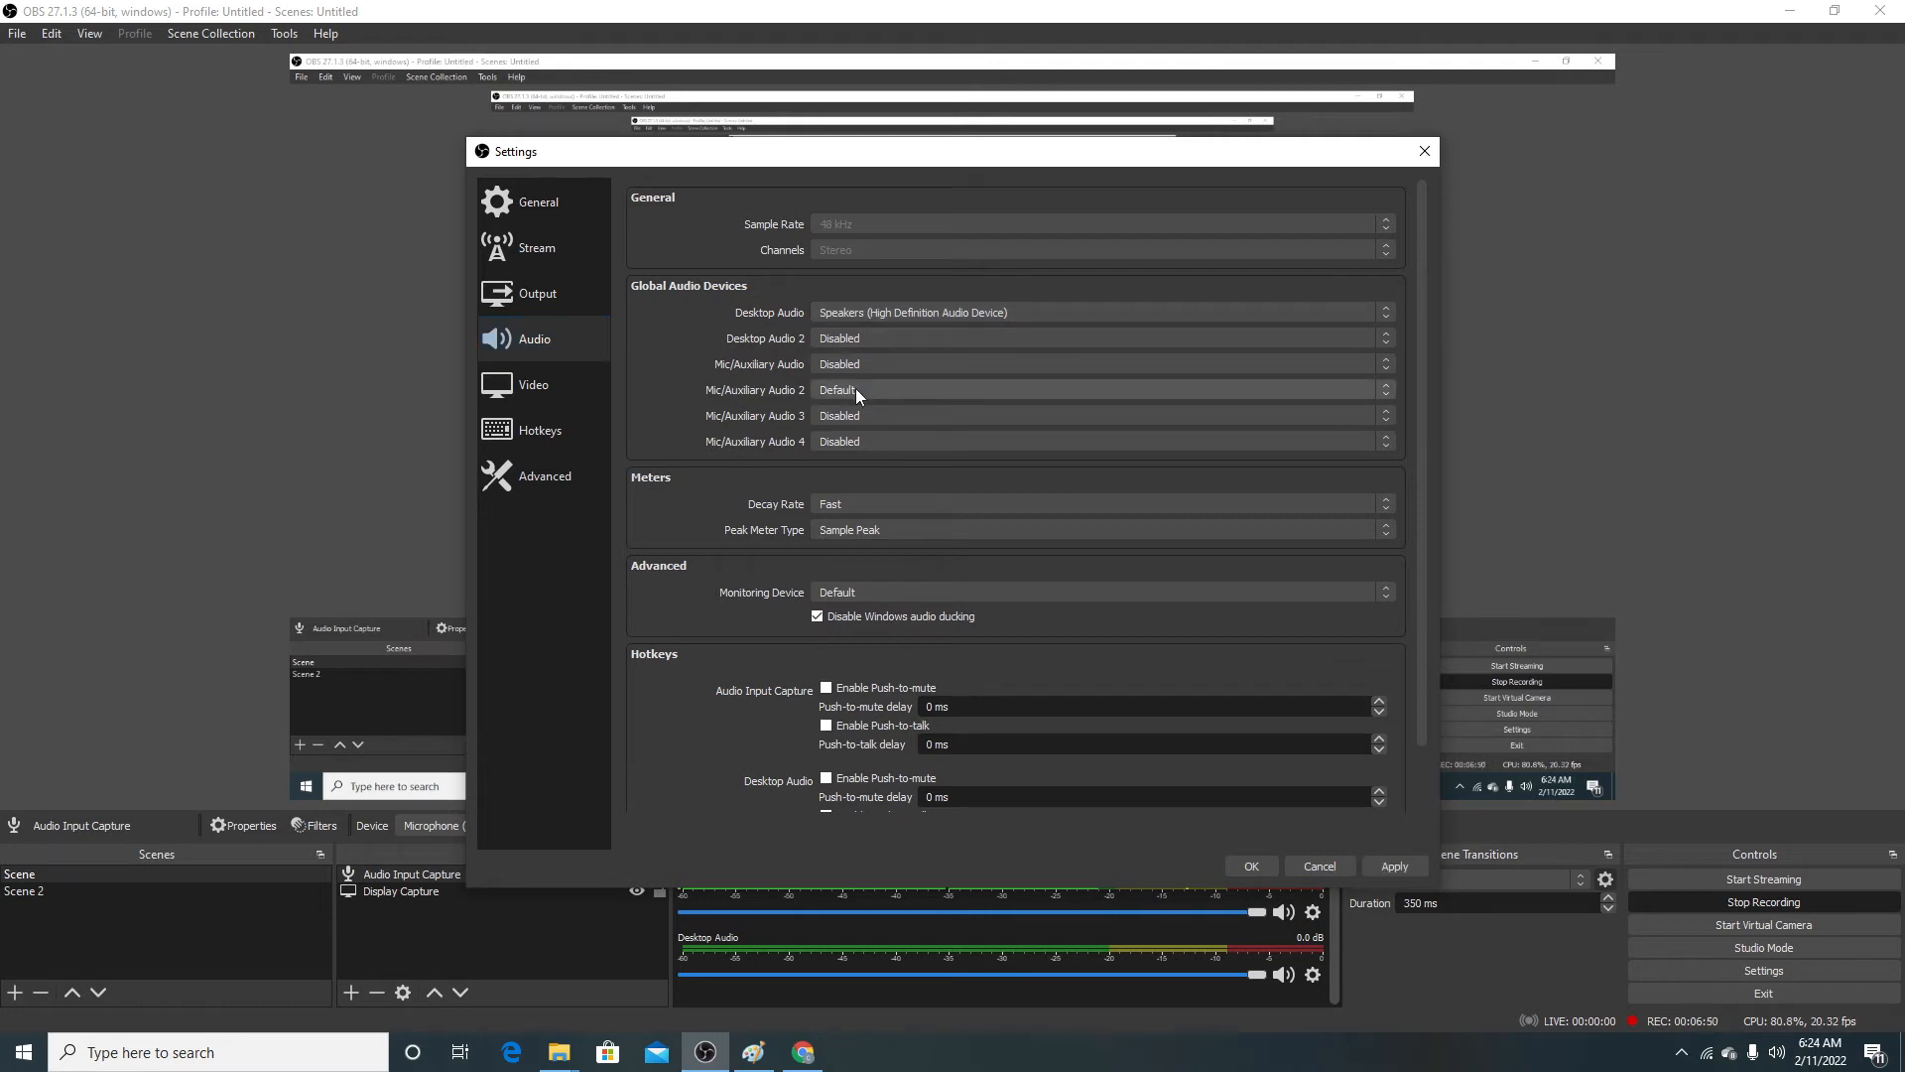
pyautogui.scroll(1, 855, 389)
pyautogui.scroll(-1, 968, 625)
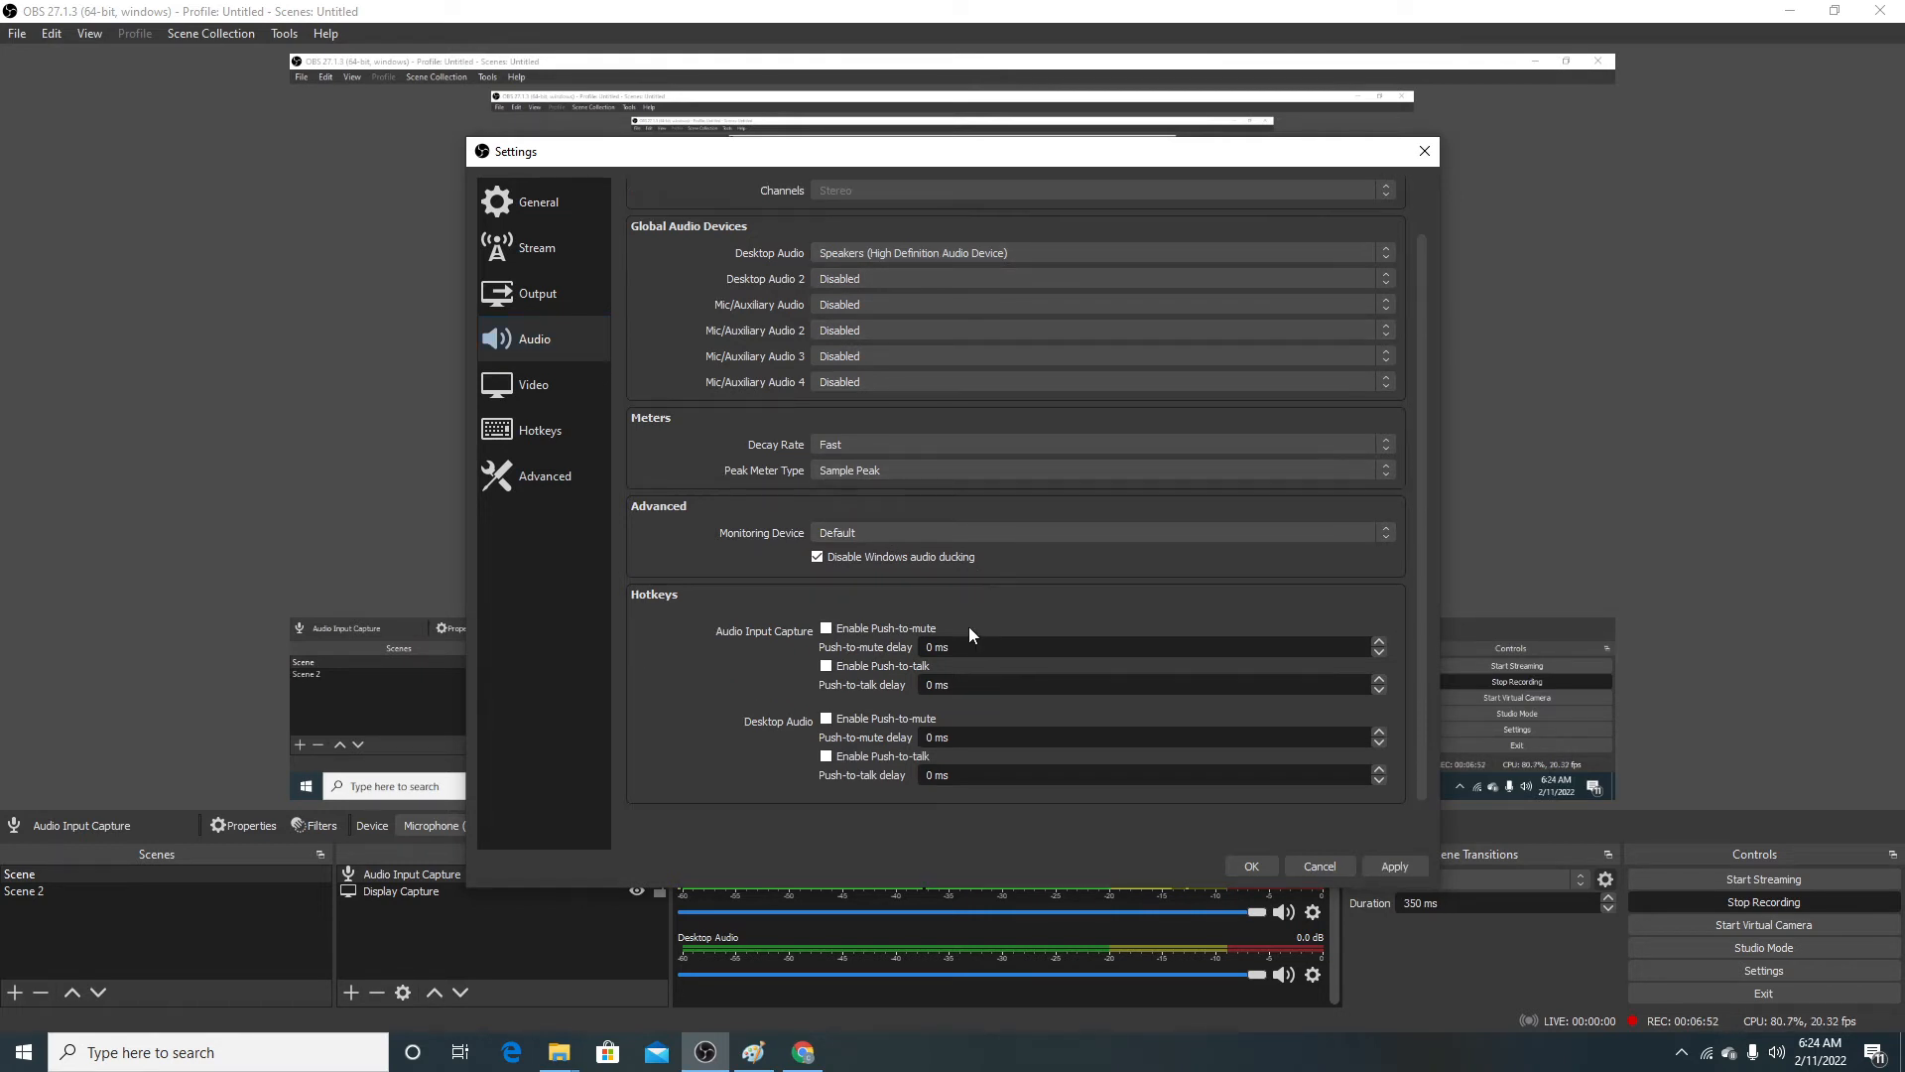
pyautogui.scroll(-1, 957, 632)
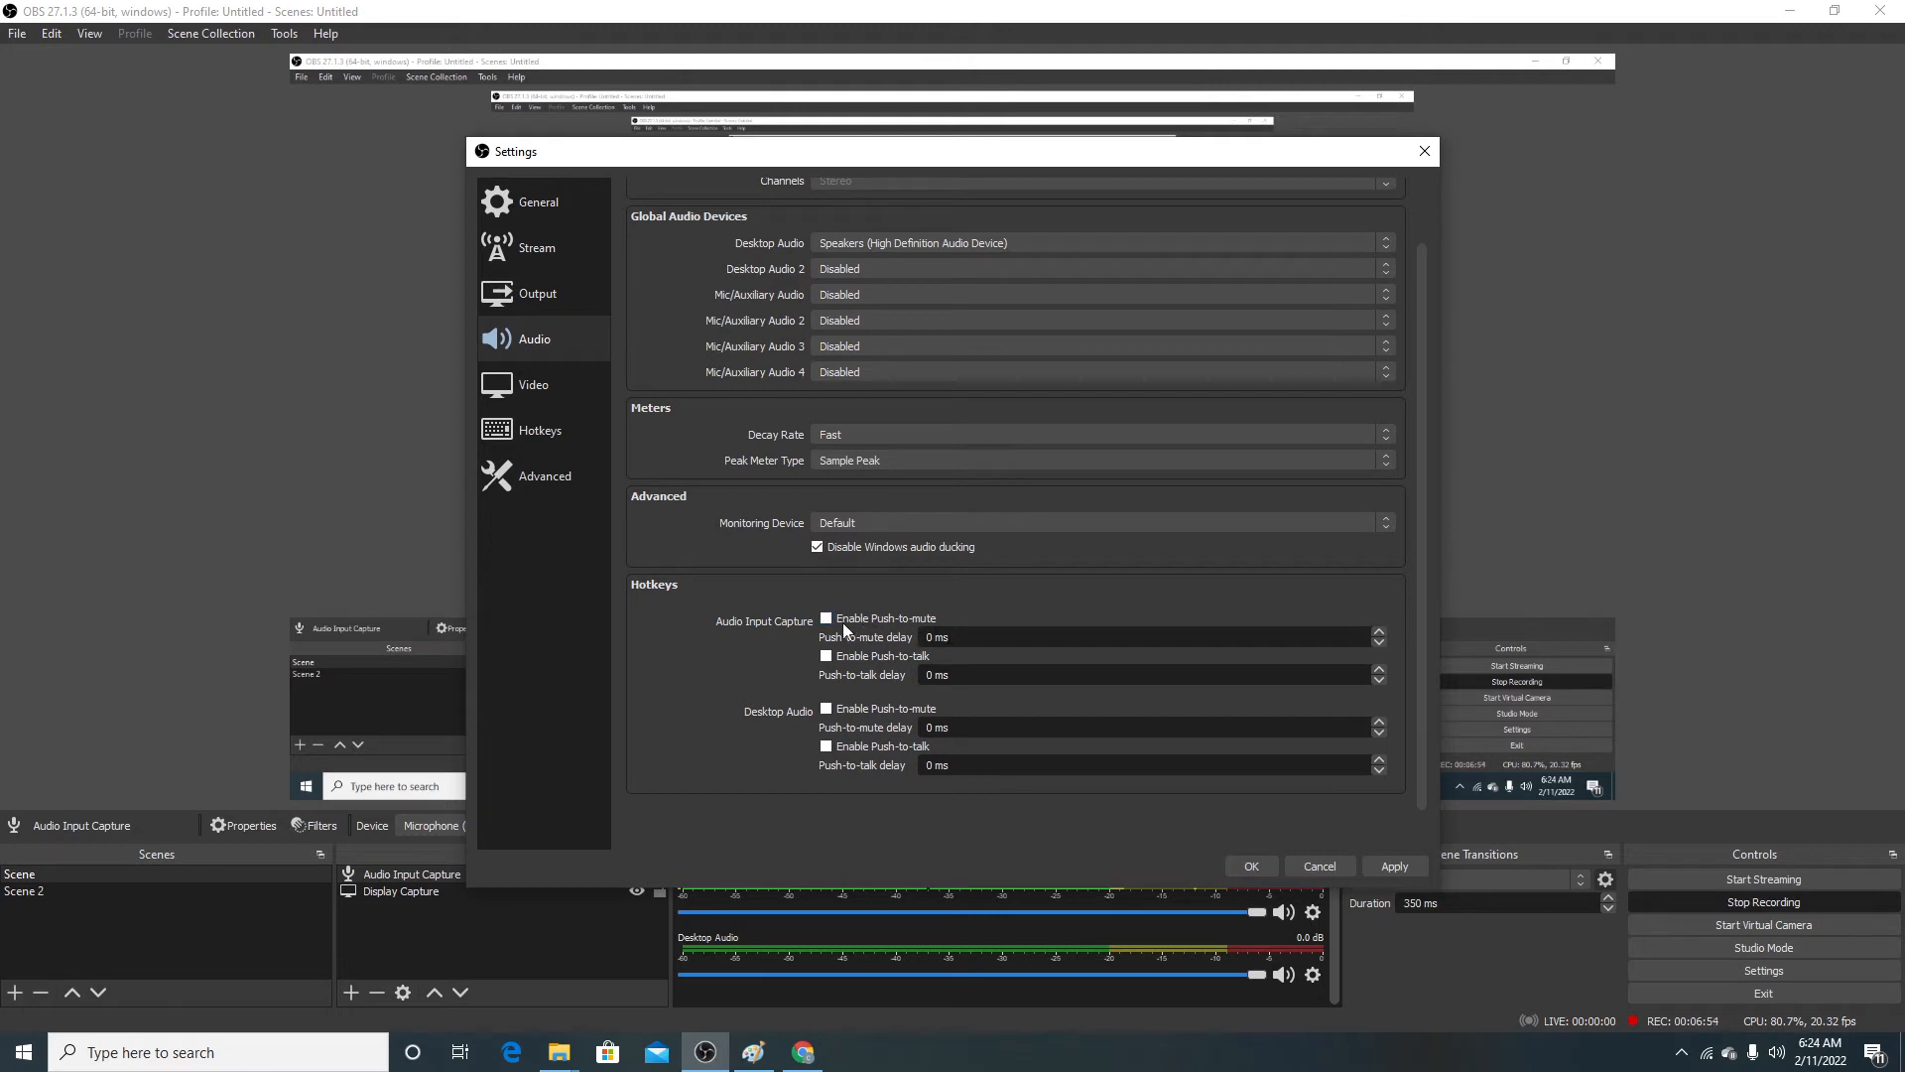
pyautogui.scroll(1, 907, 631)
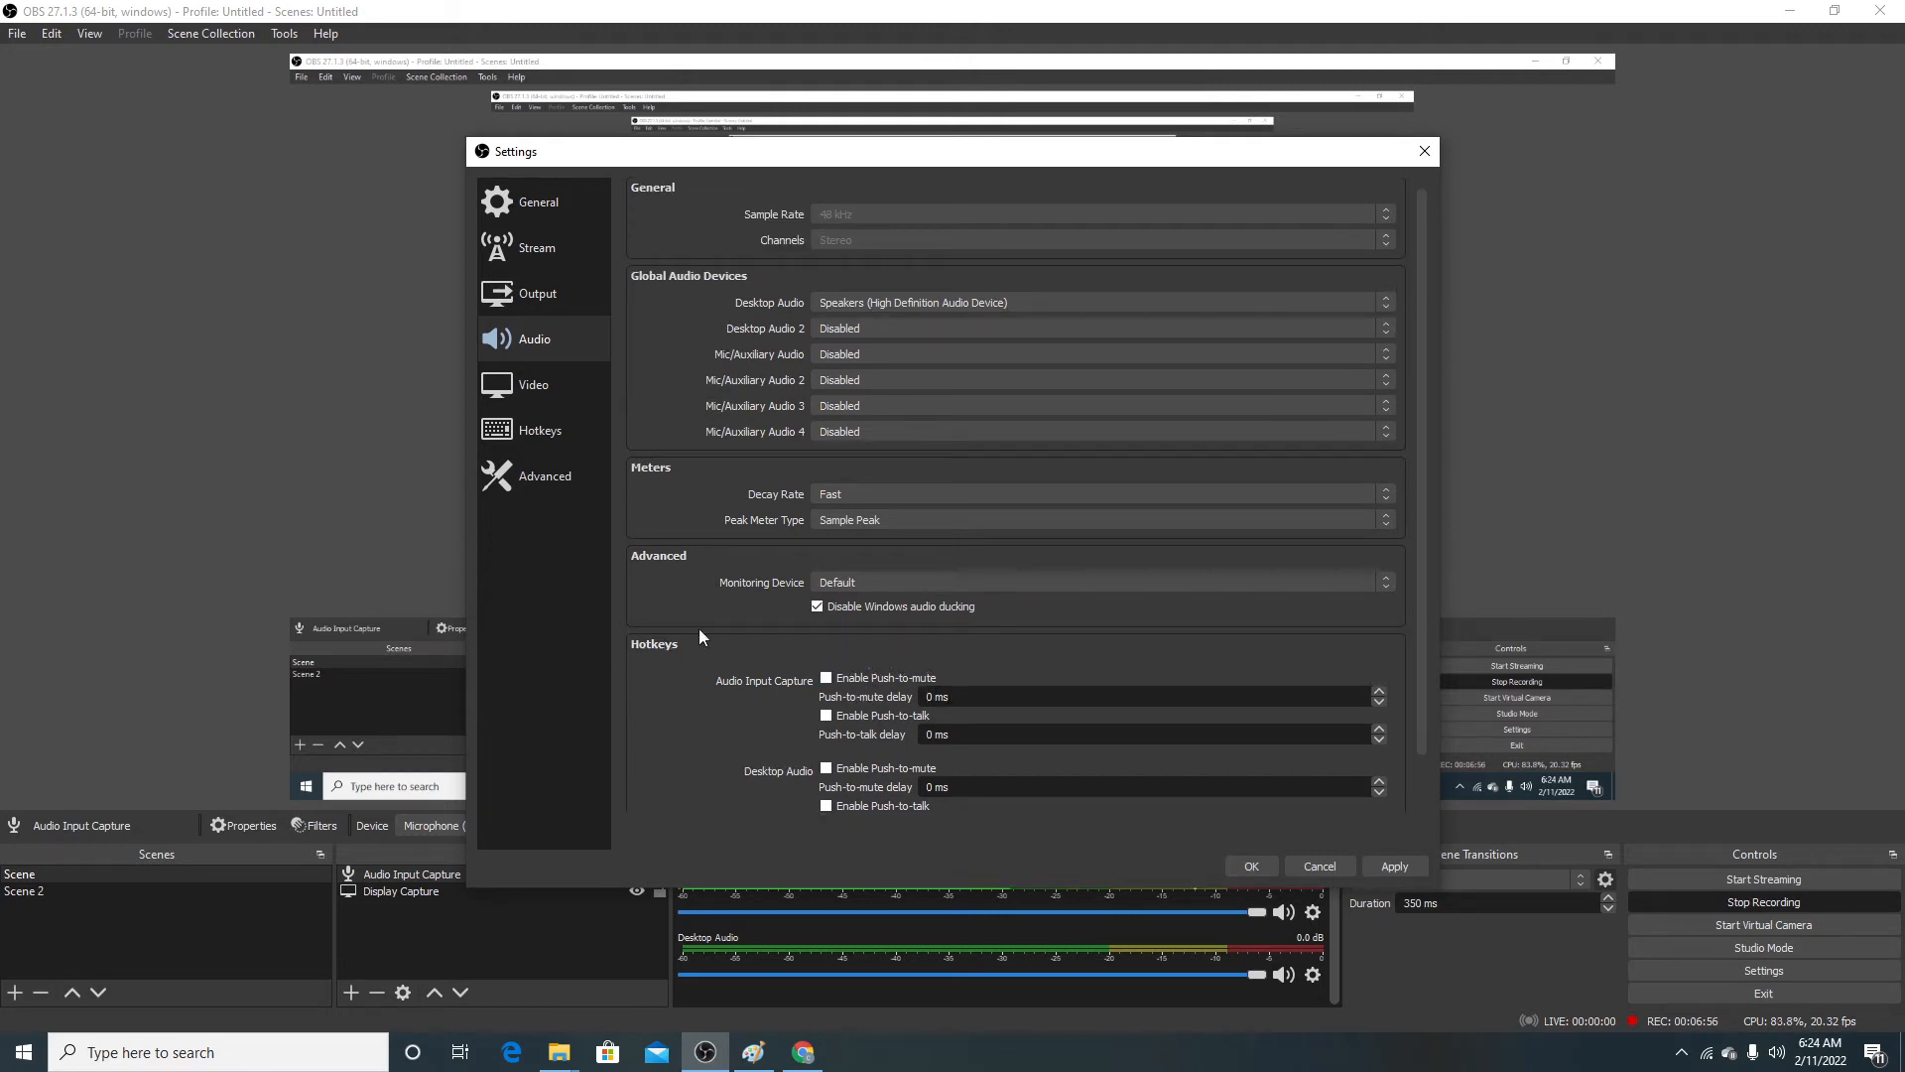
pyautogui.scroll(1, 677, 491)
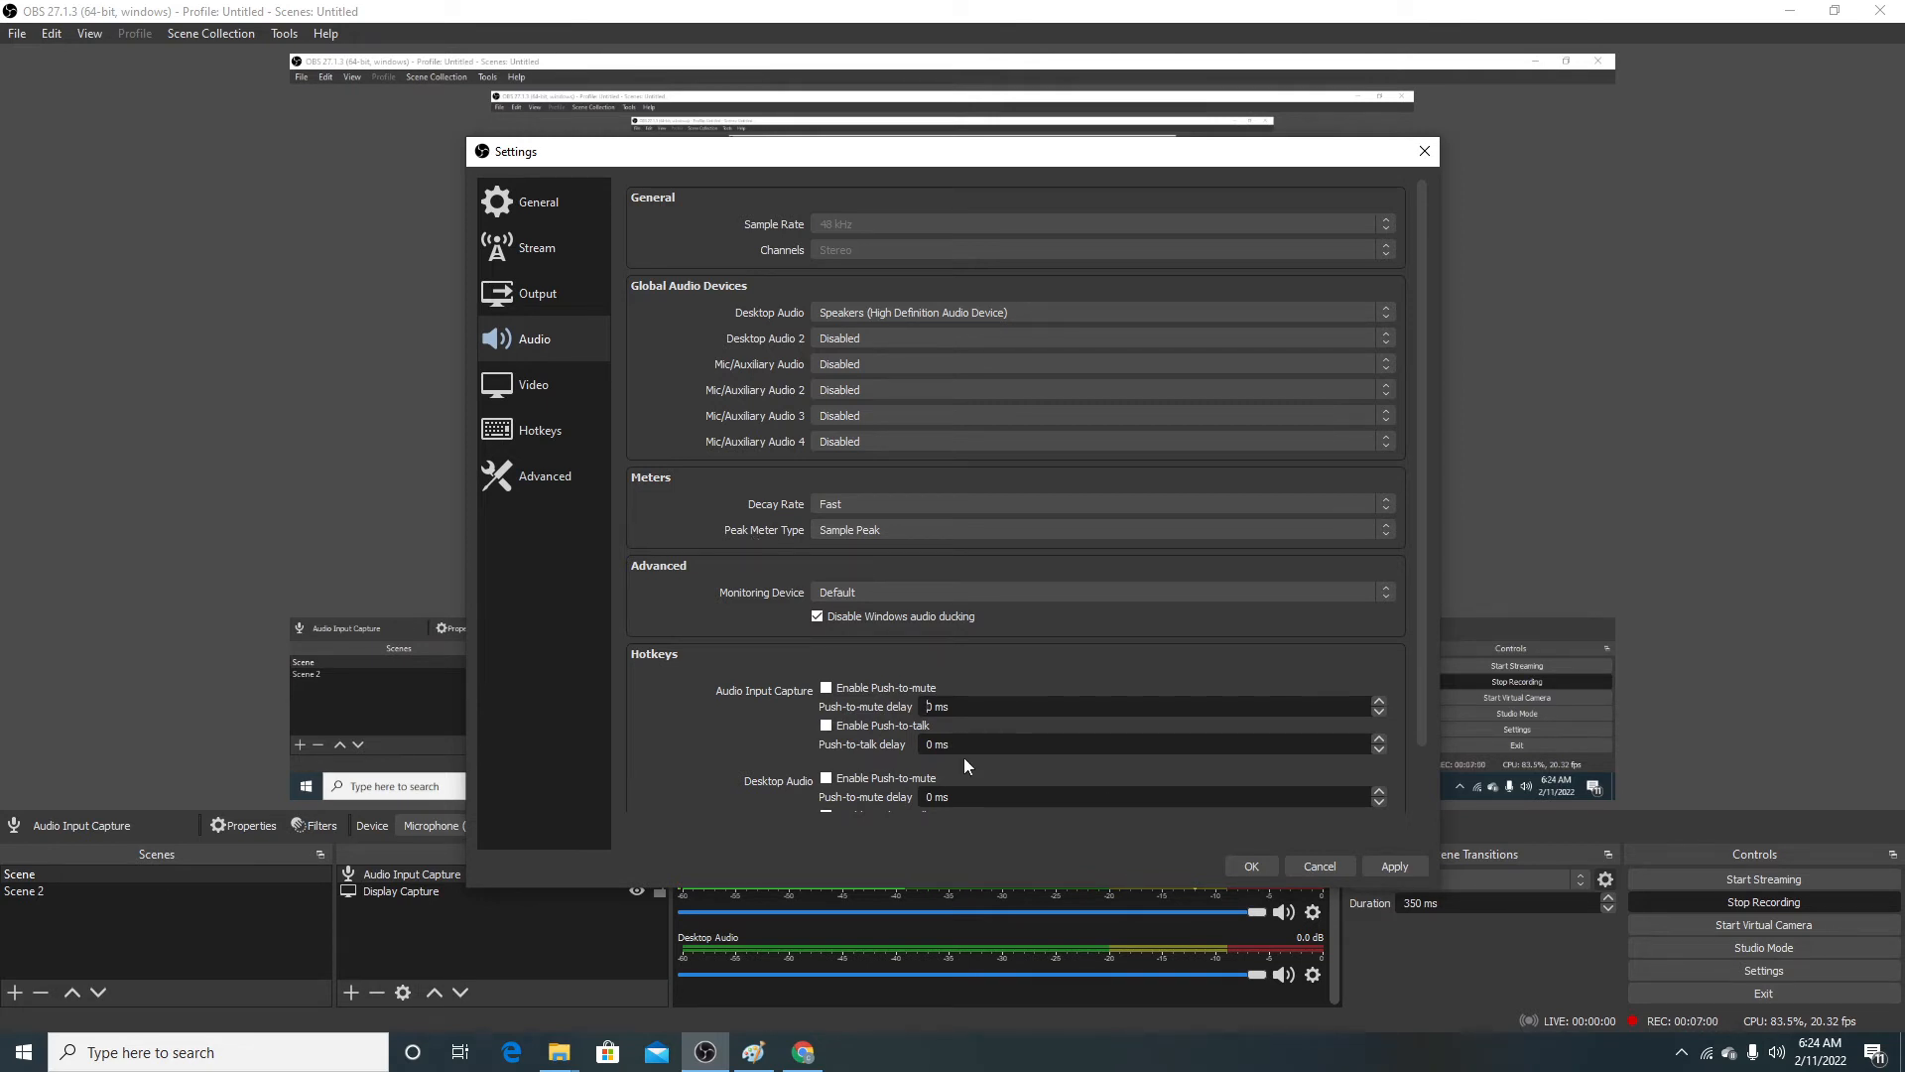
pyautogui.click(532, 385)
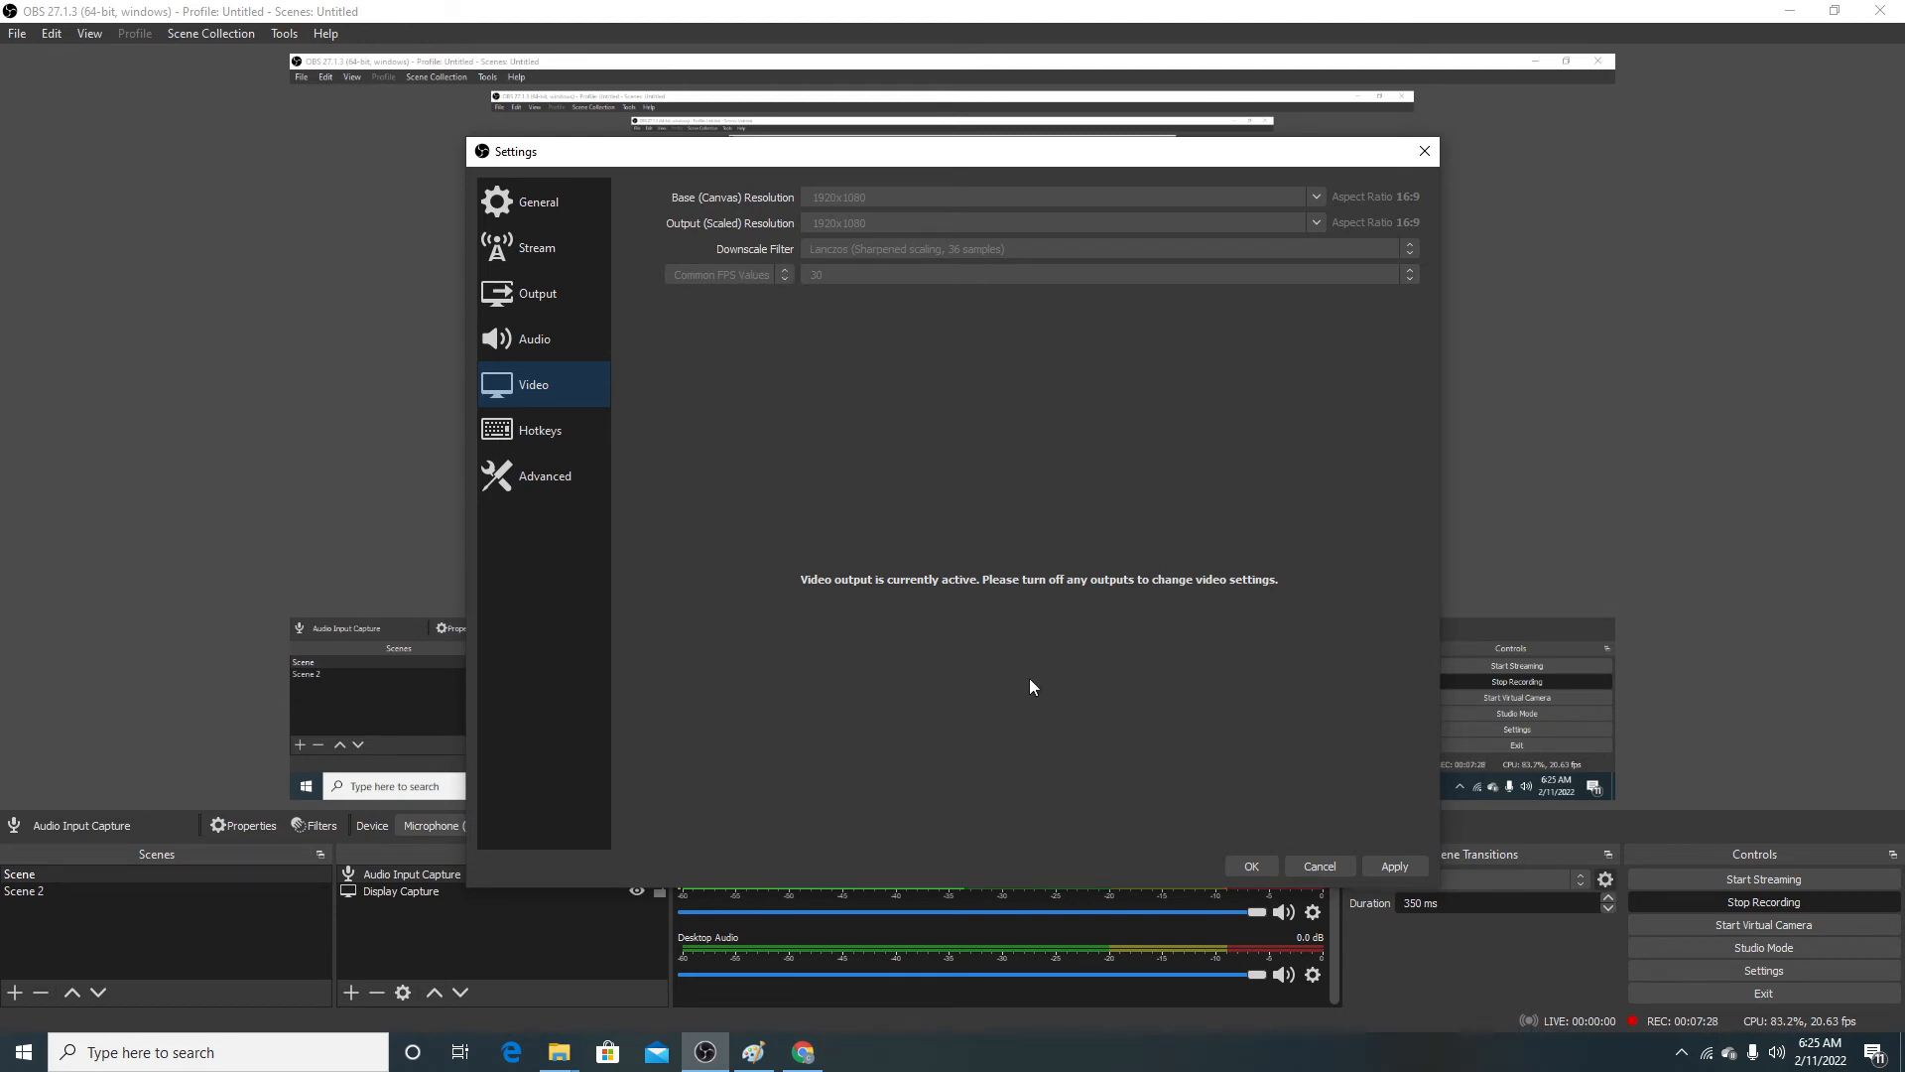
# Step: Examine the hotkey assignments for streaming, recording, replay buffer, virtual camera, scenes and audio sources
pyautogui.click(516, 433)
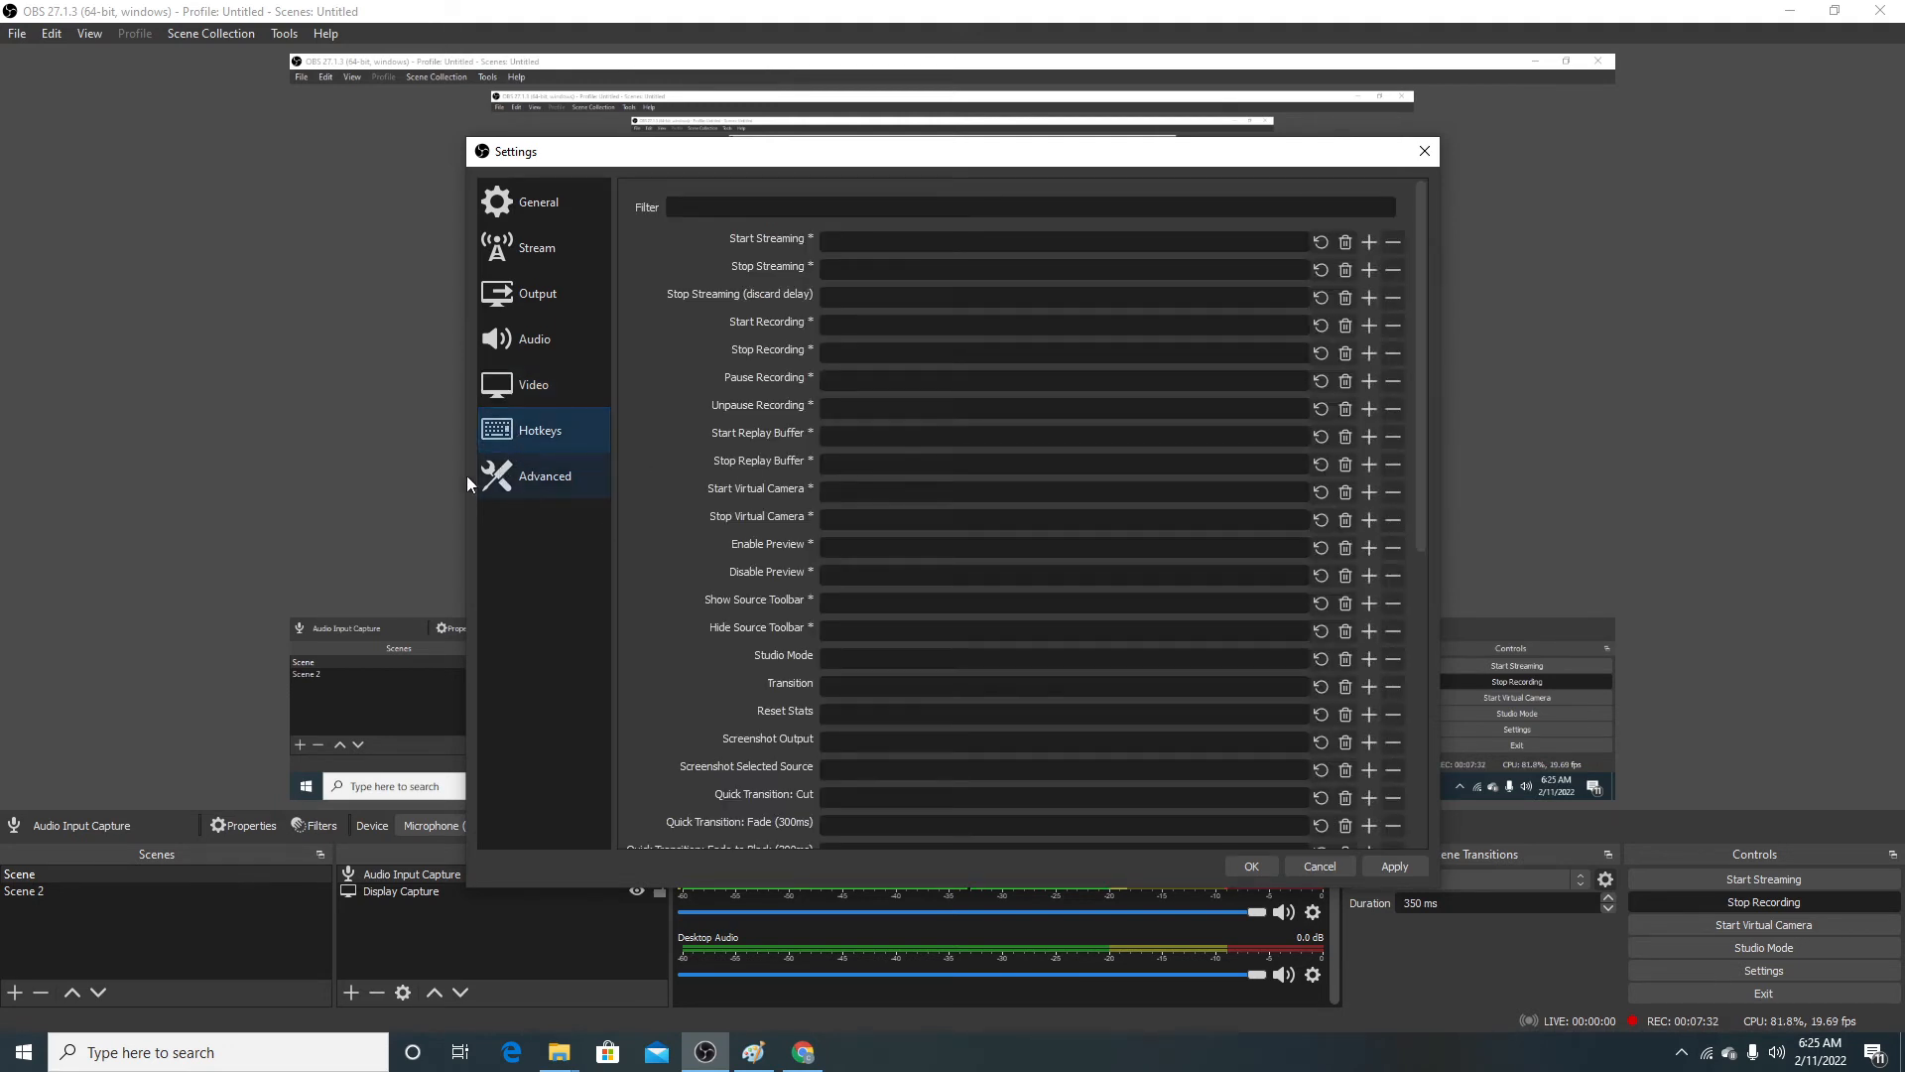
pyautogui.click(871, 239)
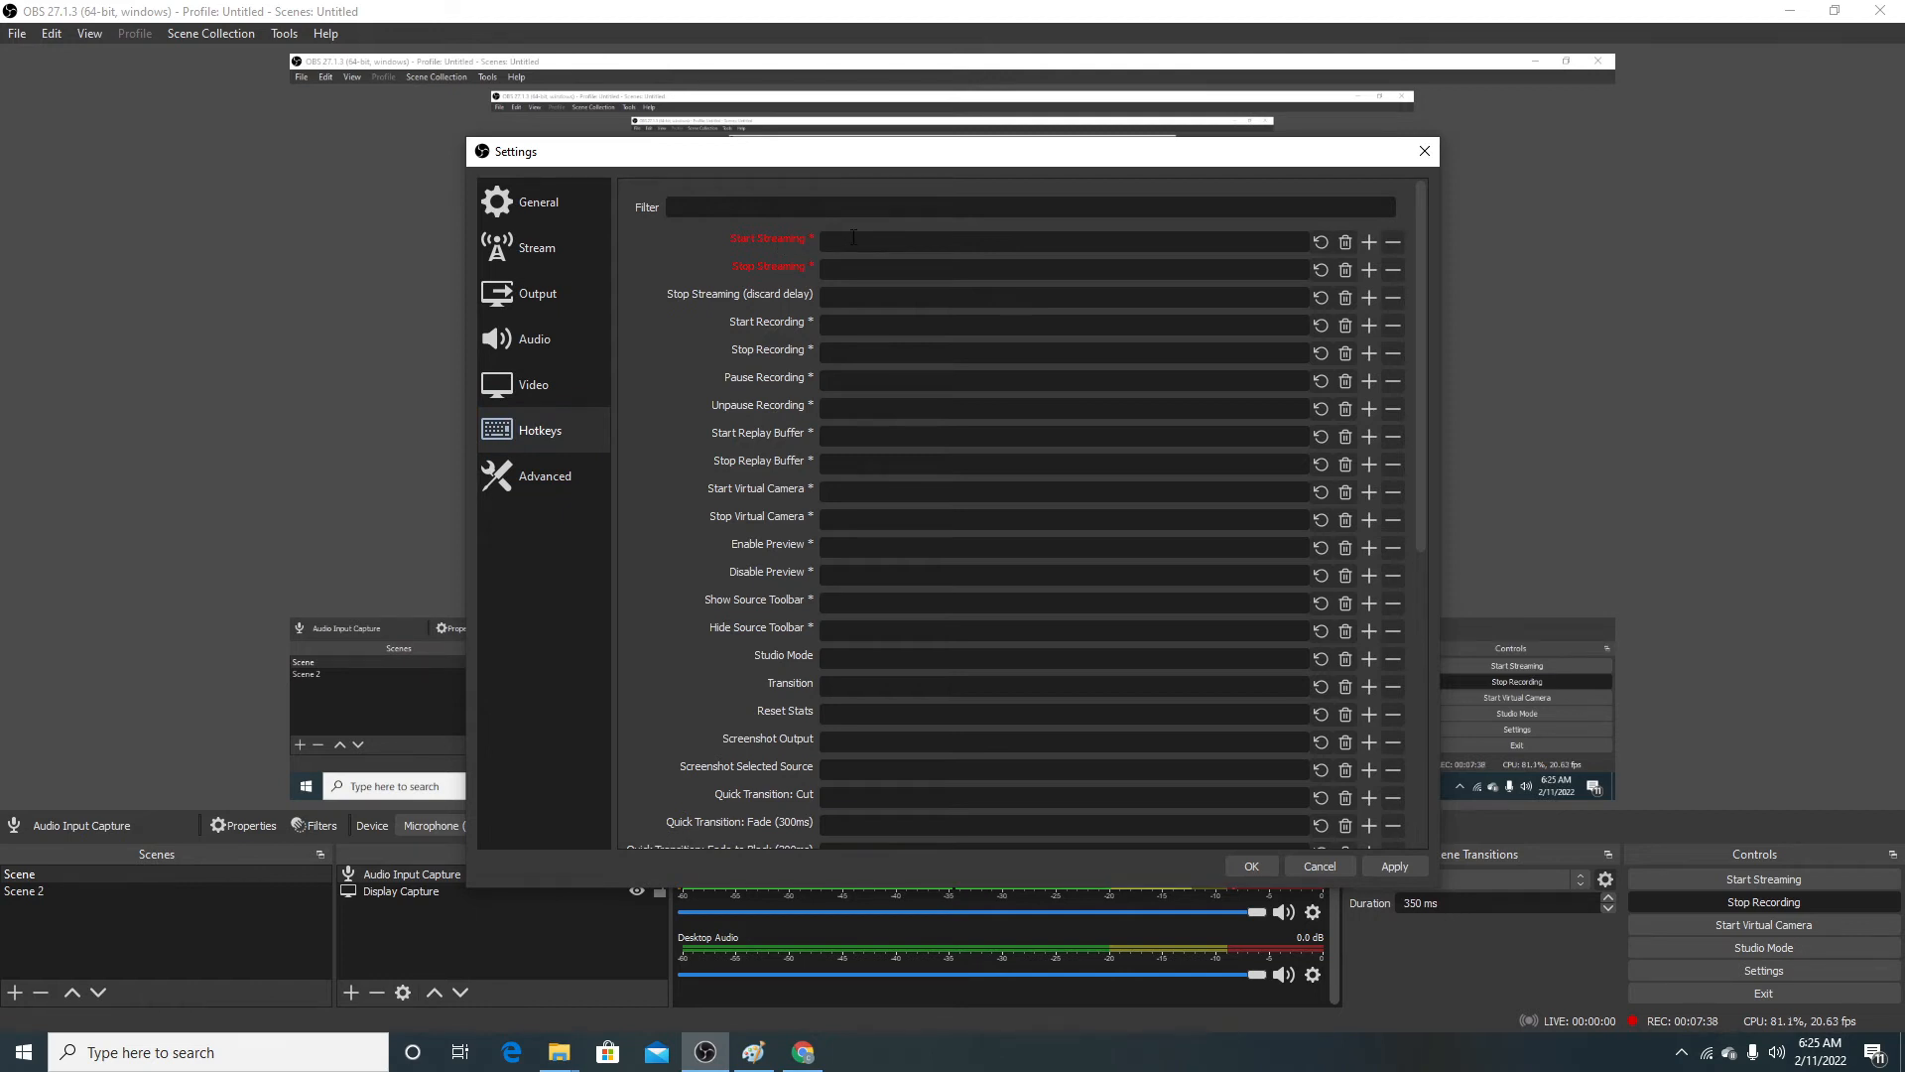
pyautogui.click(849, 269)
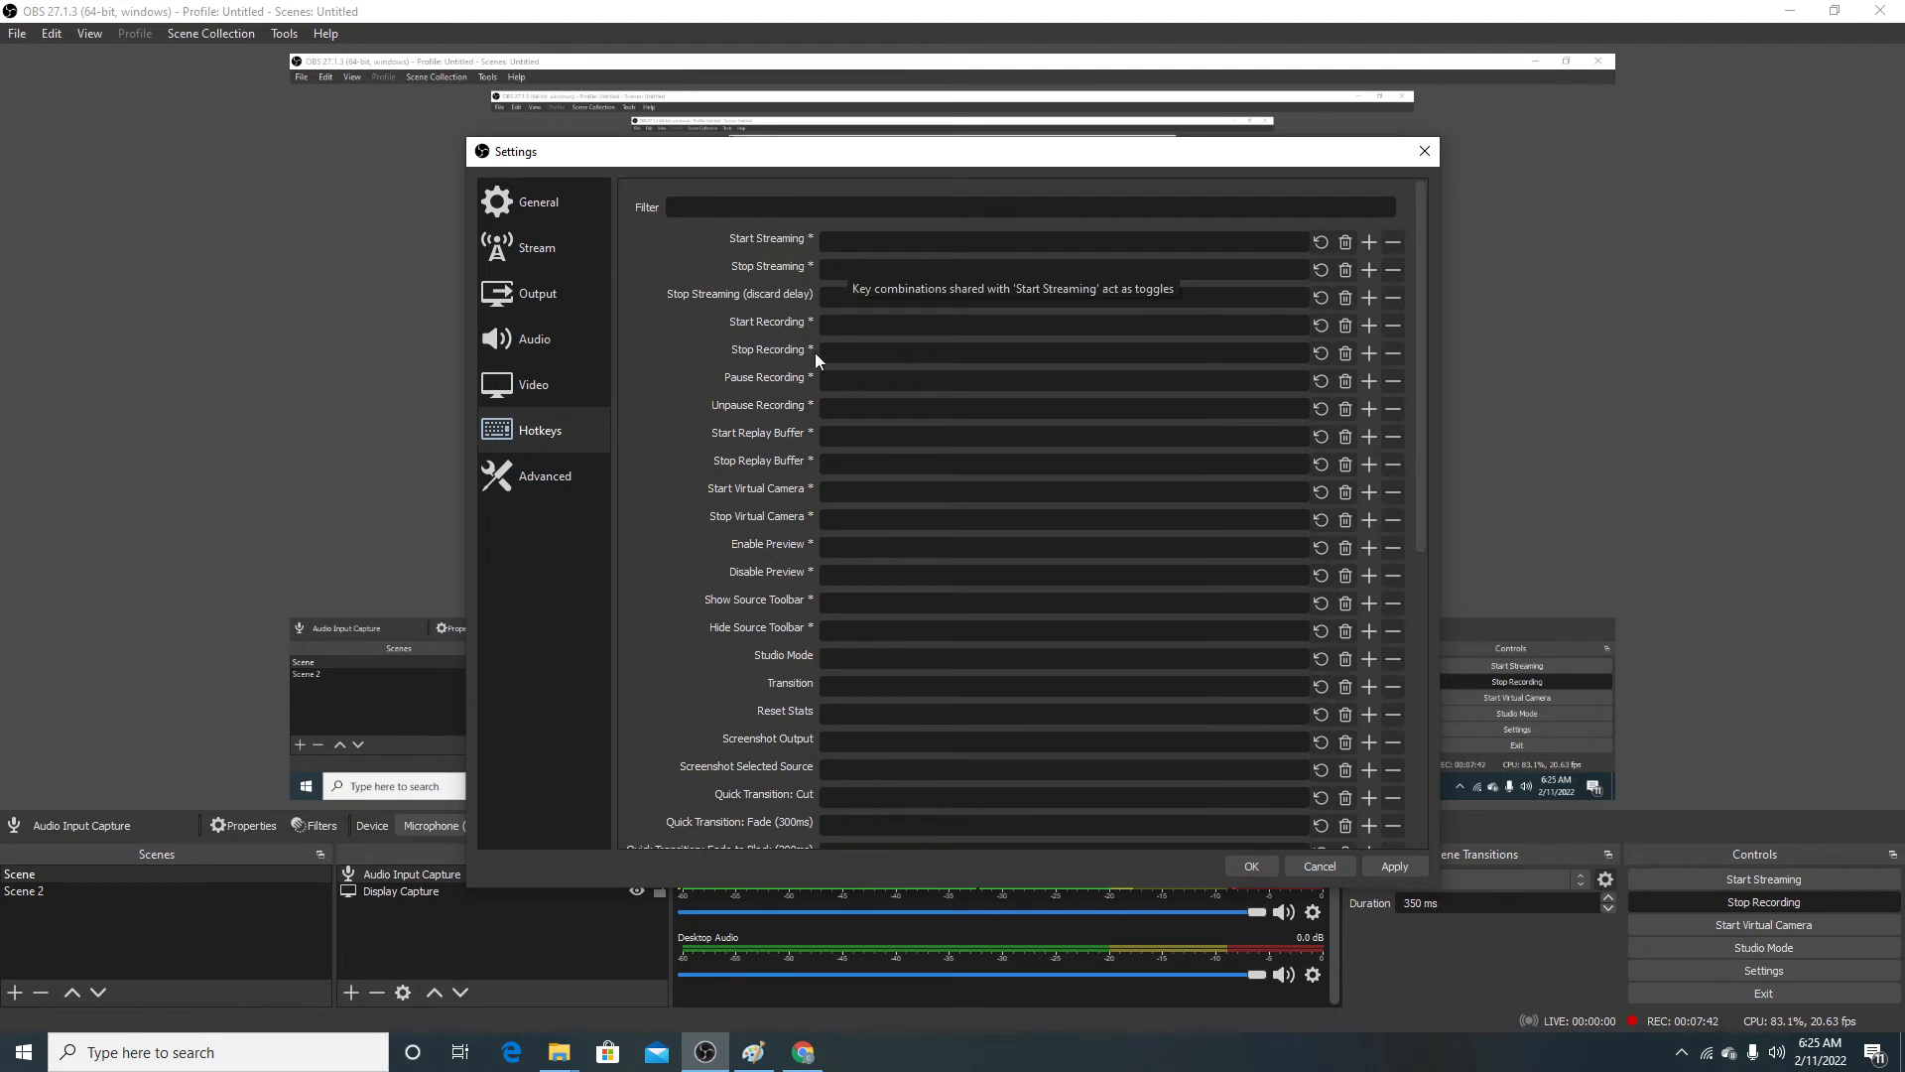
pyautogui.scroll(-4, 999, 437)
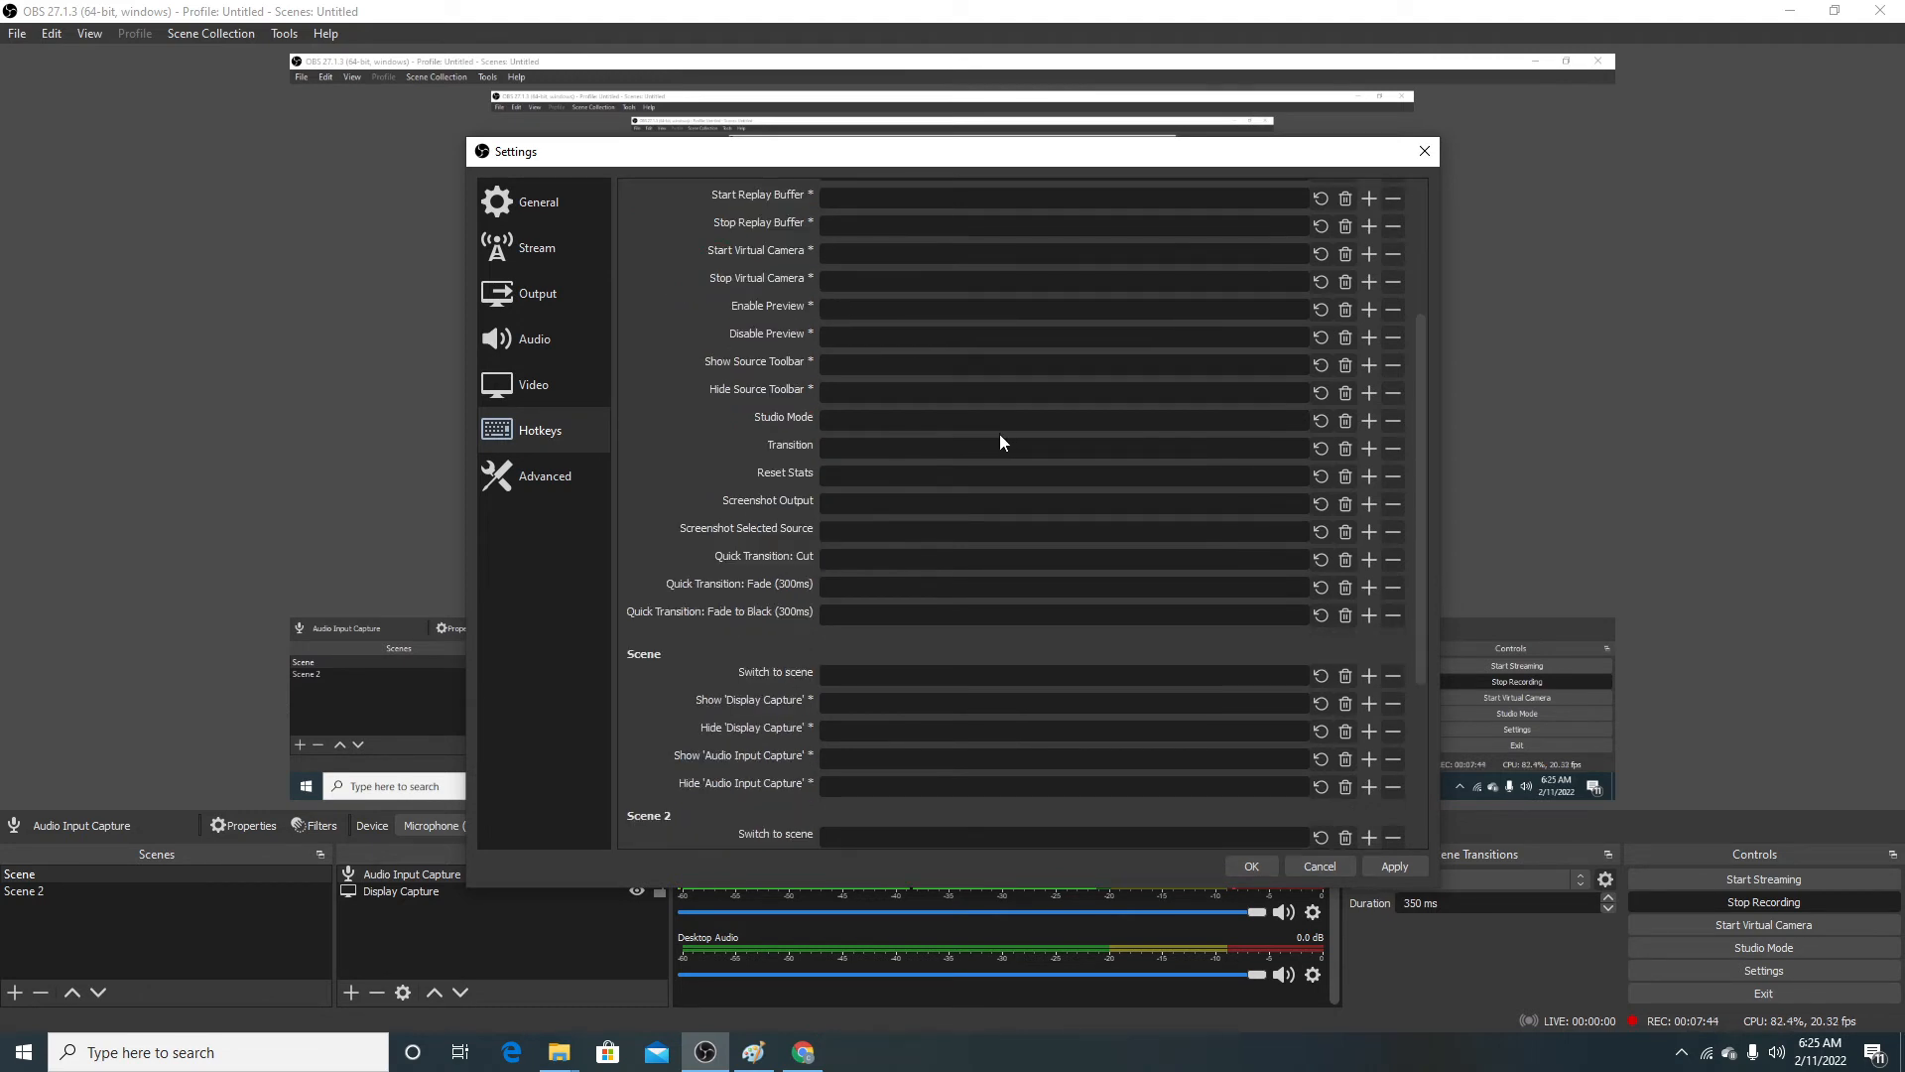
pyautogui.scroll(4, 1000, 439)
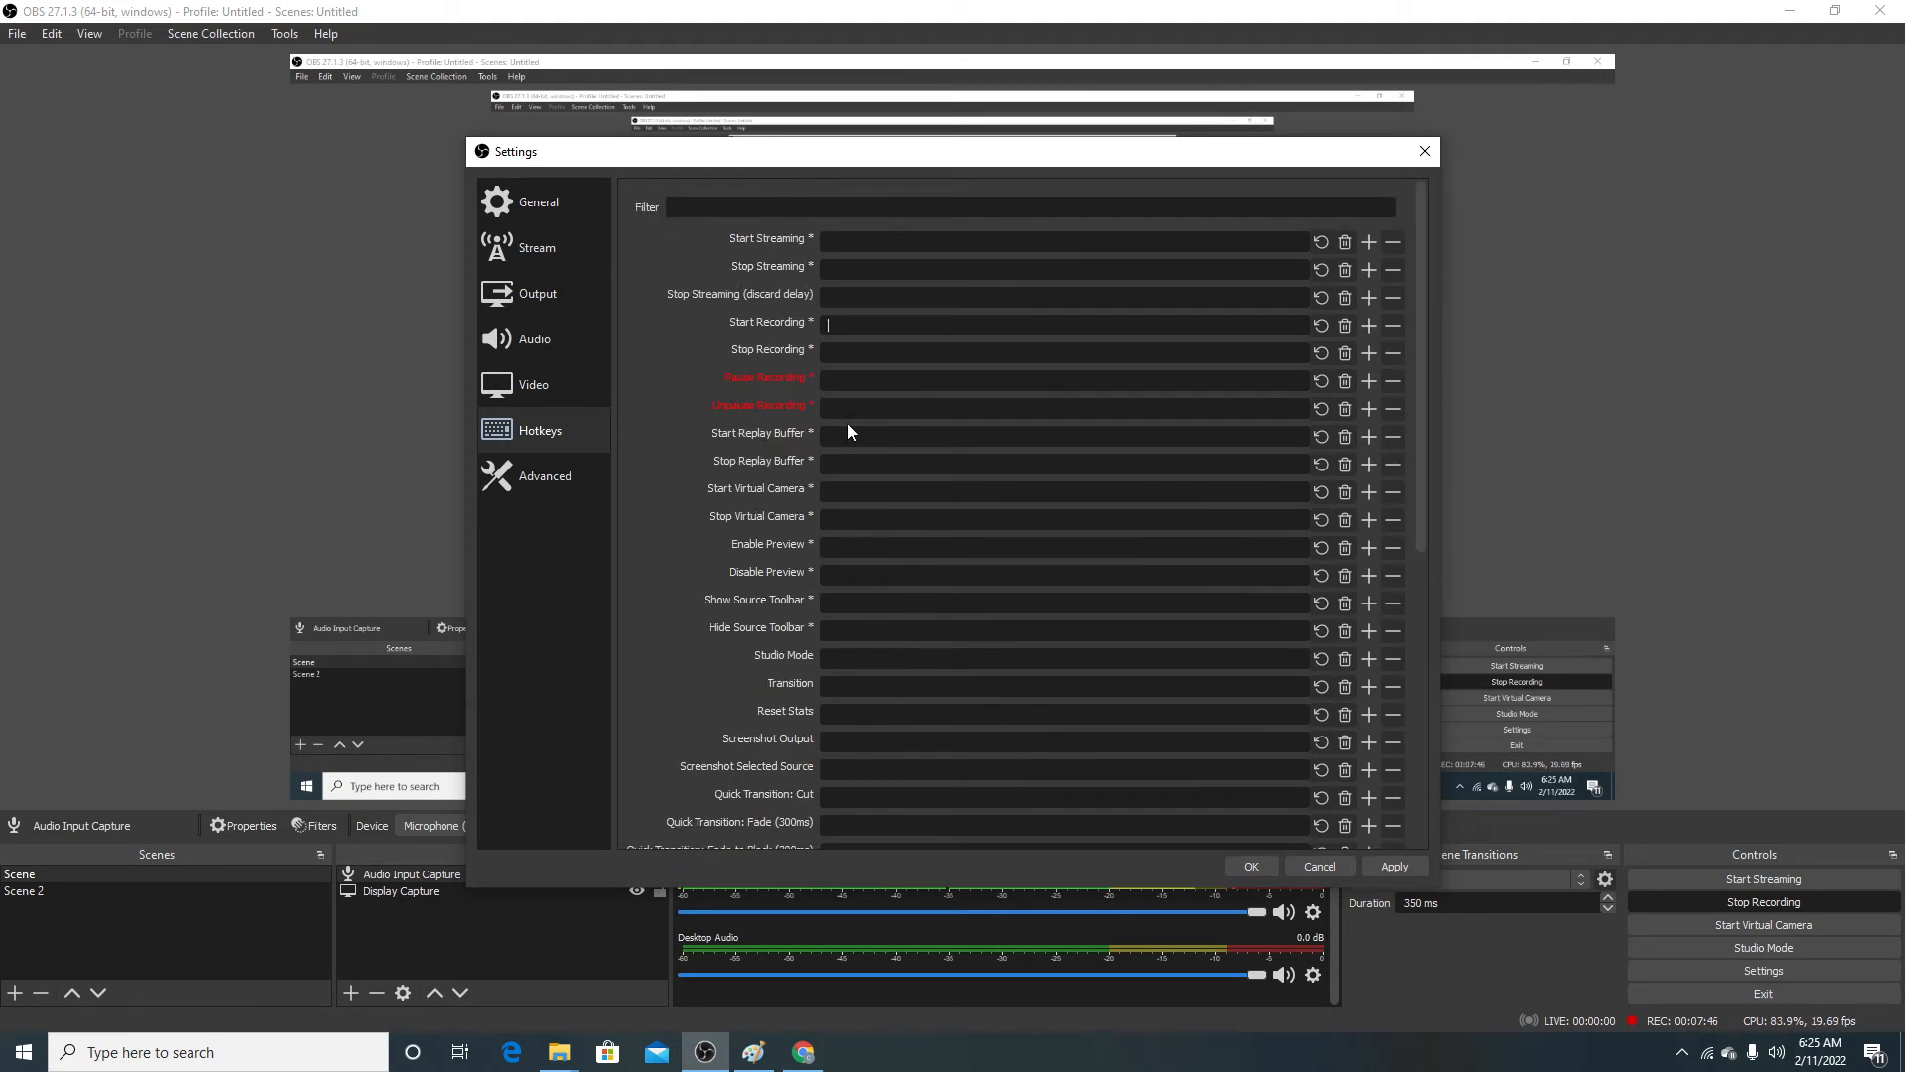
pyautogui.click(861, 325)
pyautogui.scroll(-3, 843, 409)
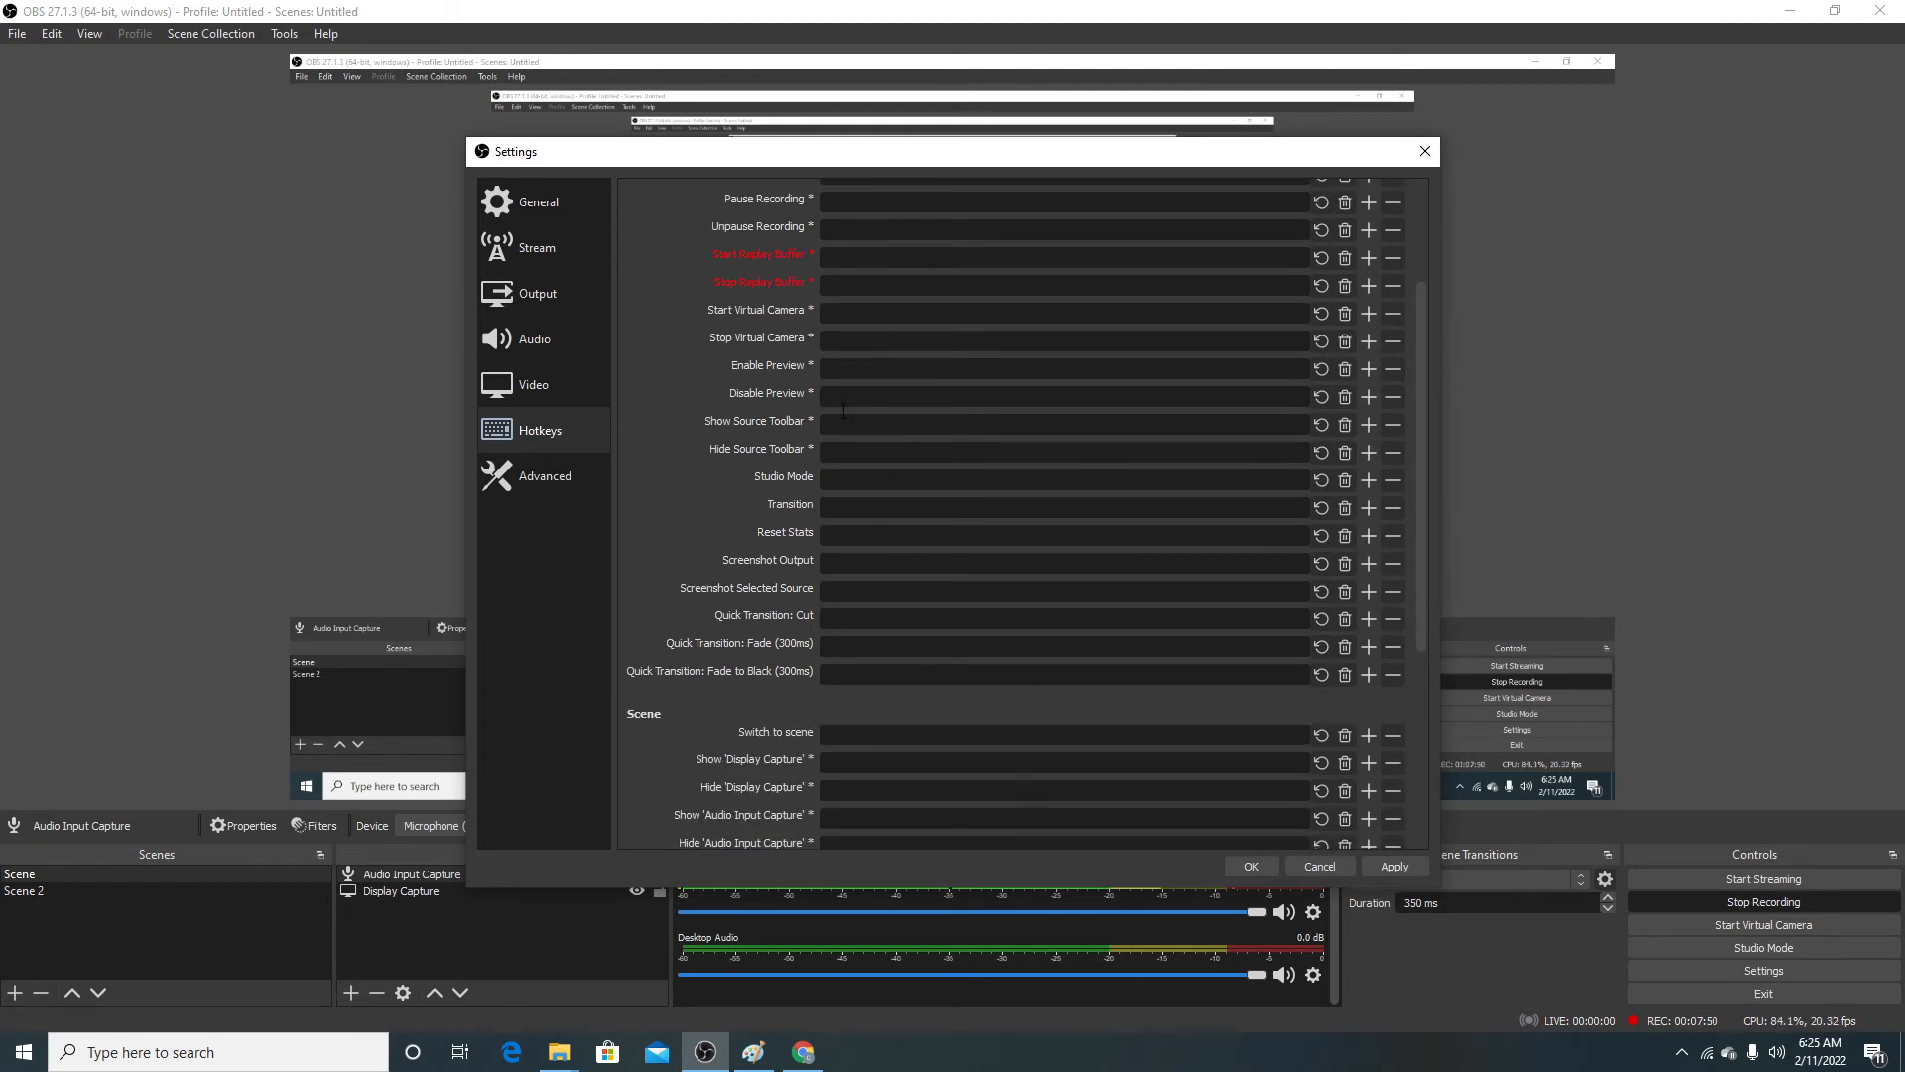
pyautogui.scroll(-3, 843, 409)
pyautogui.scroll(6, 950, 586)
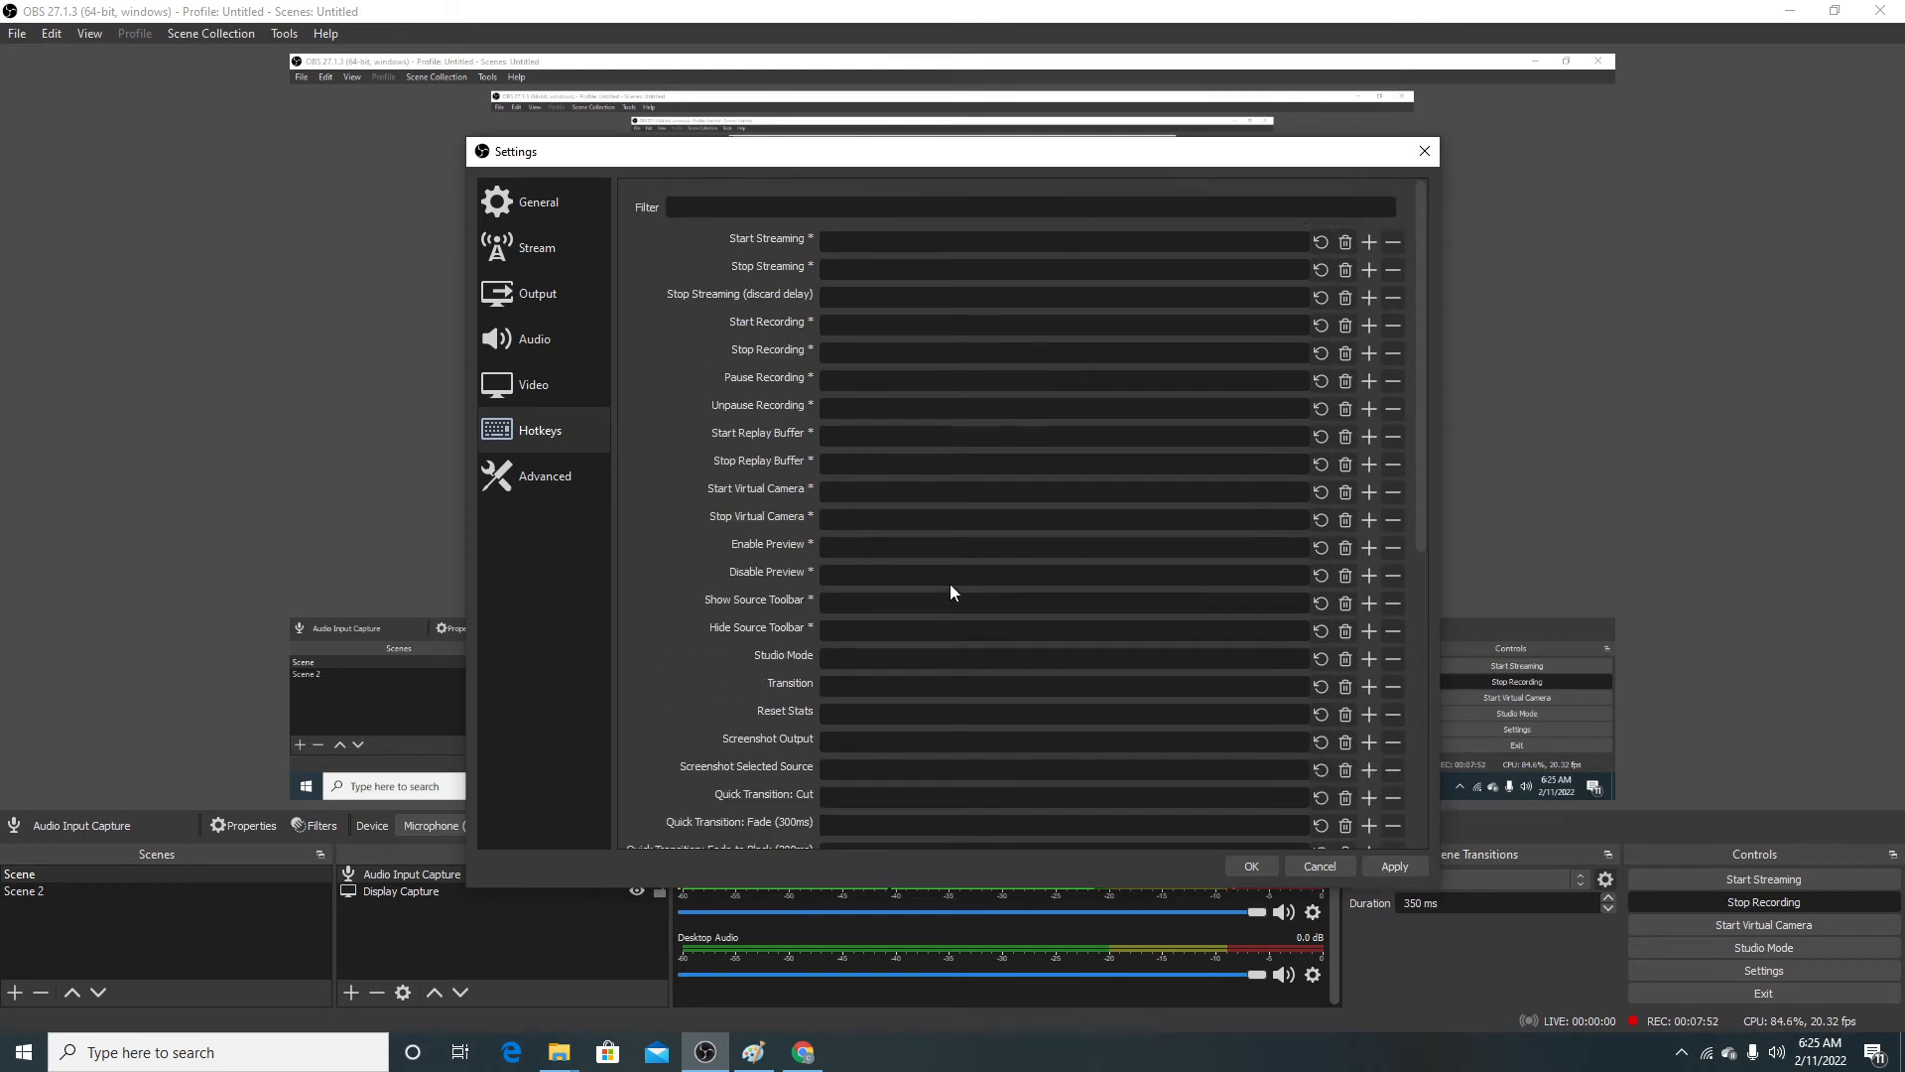
pyautogui.click(837, 327)
pyautogui.click(844, 377)
pyautogui.click(834, 436)
pyautogui.click(839, 494)
pyautogui.scroll(-1, 839, 541)
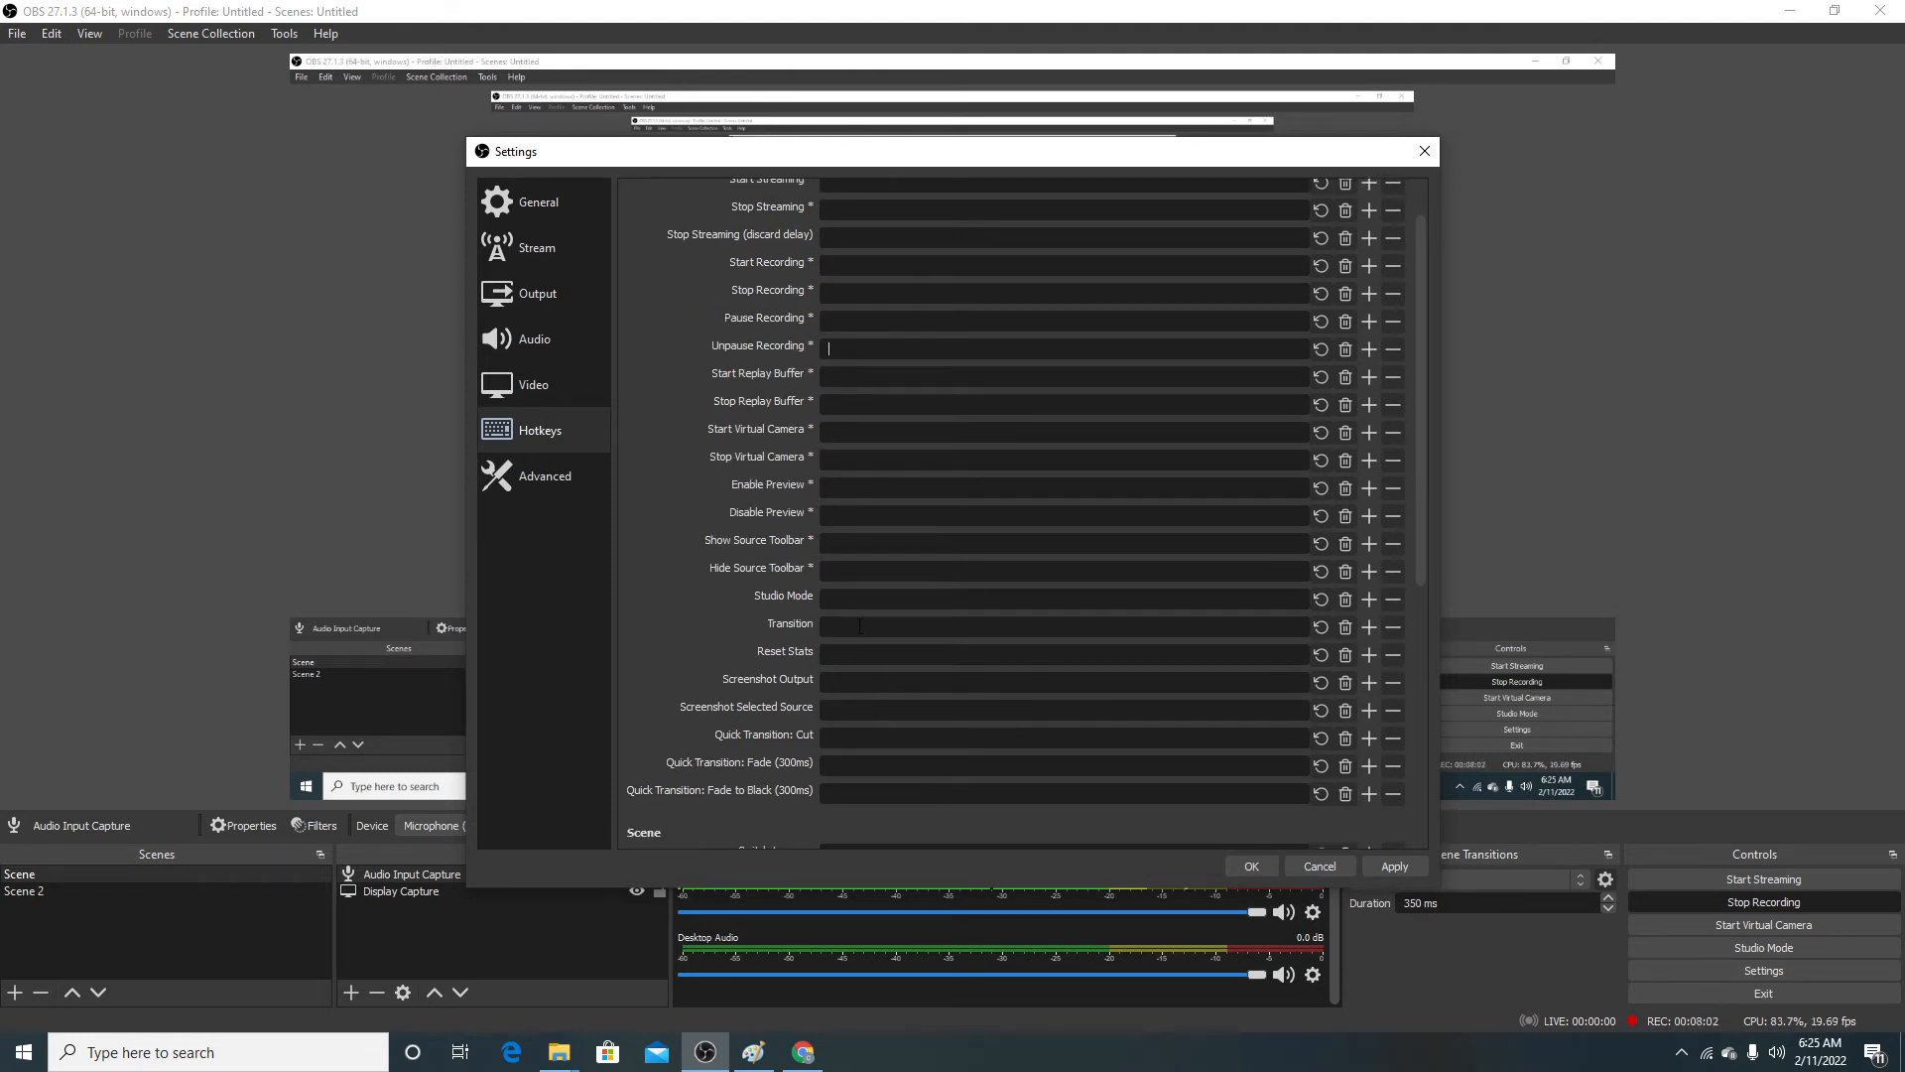
pyautogui.scroll(-4, 842, 620)
pyautogui.scroll(-4, 824, 599)
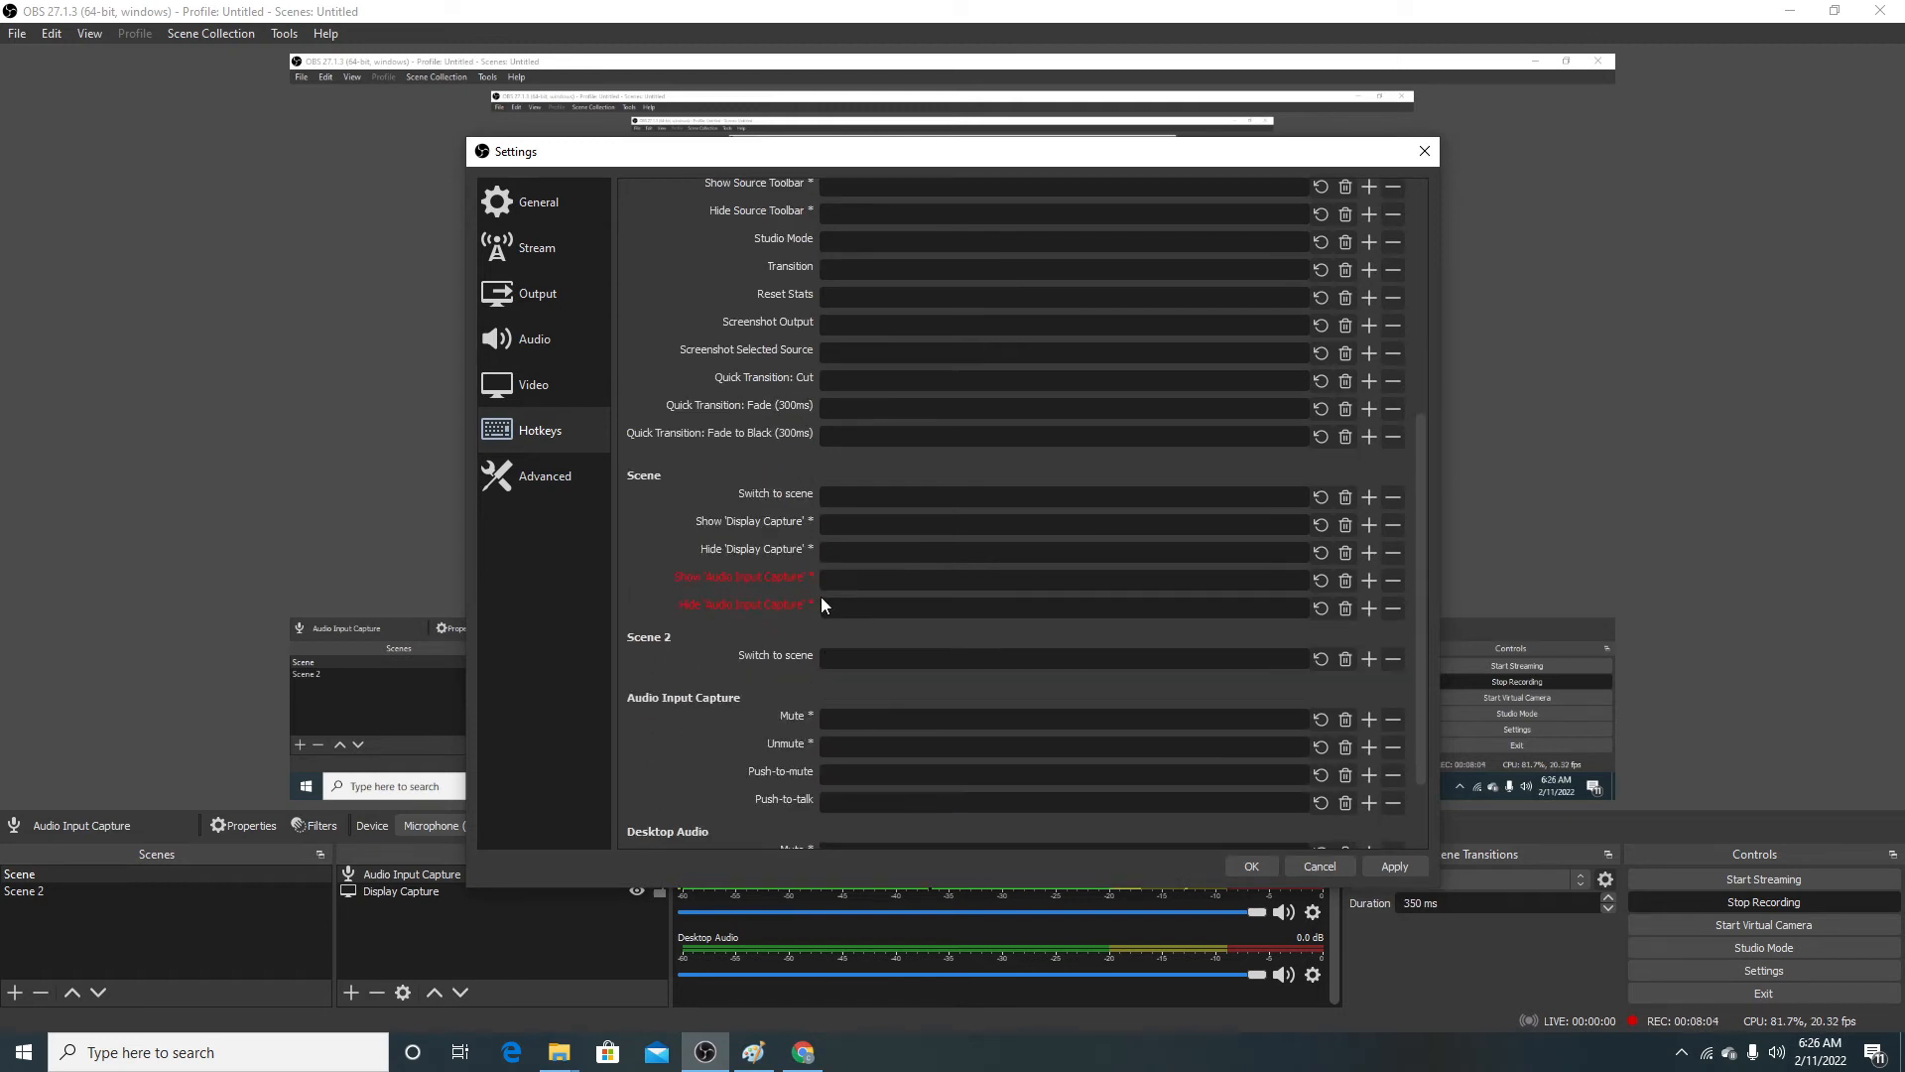
pyautogui.scroll(1, 816, 599)
pyautogui.scroll(8, 814, 606)
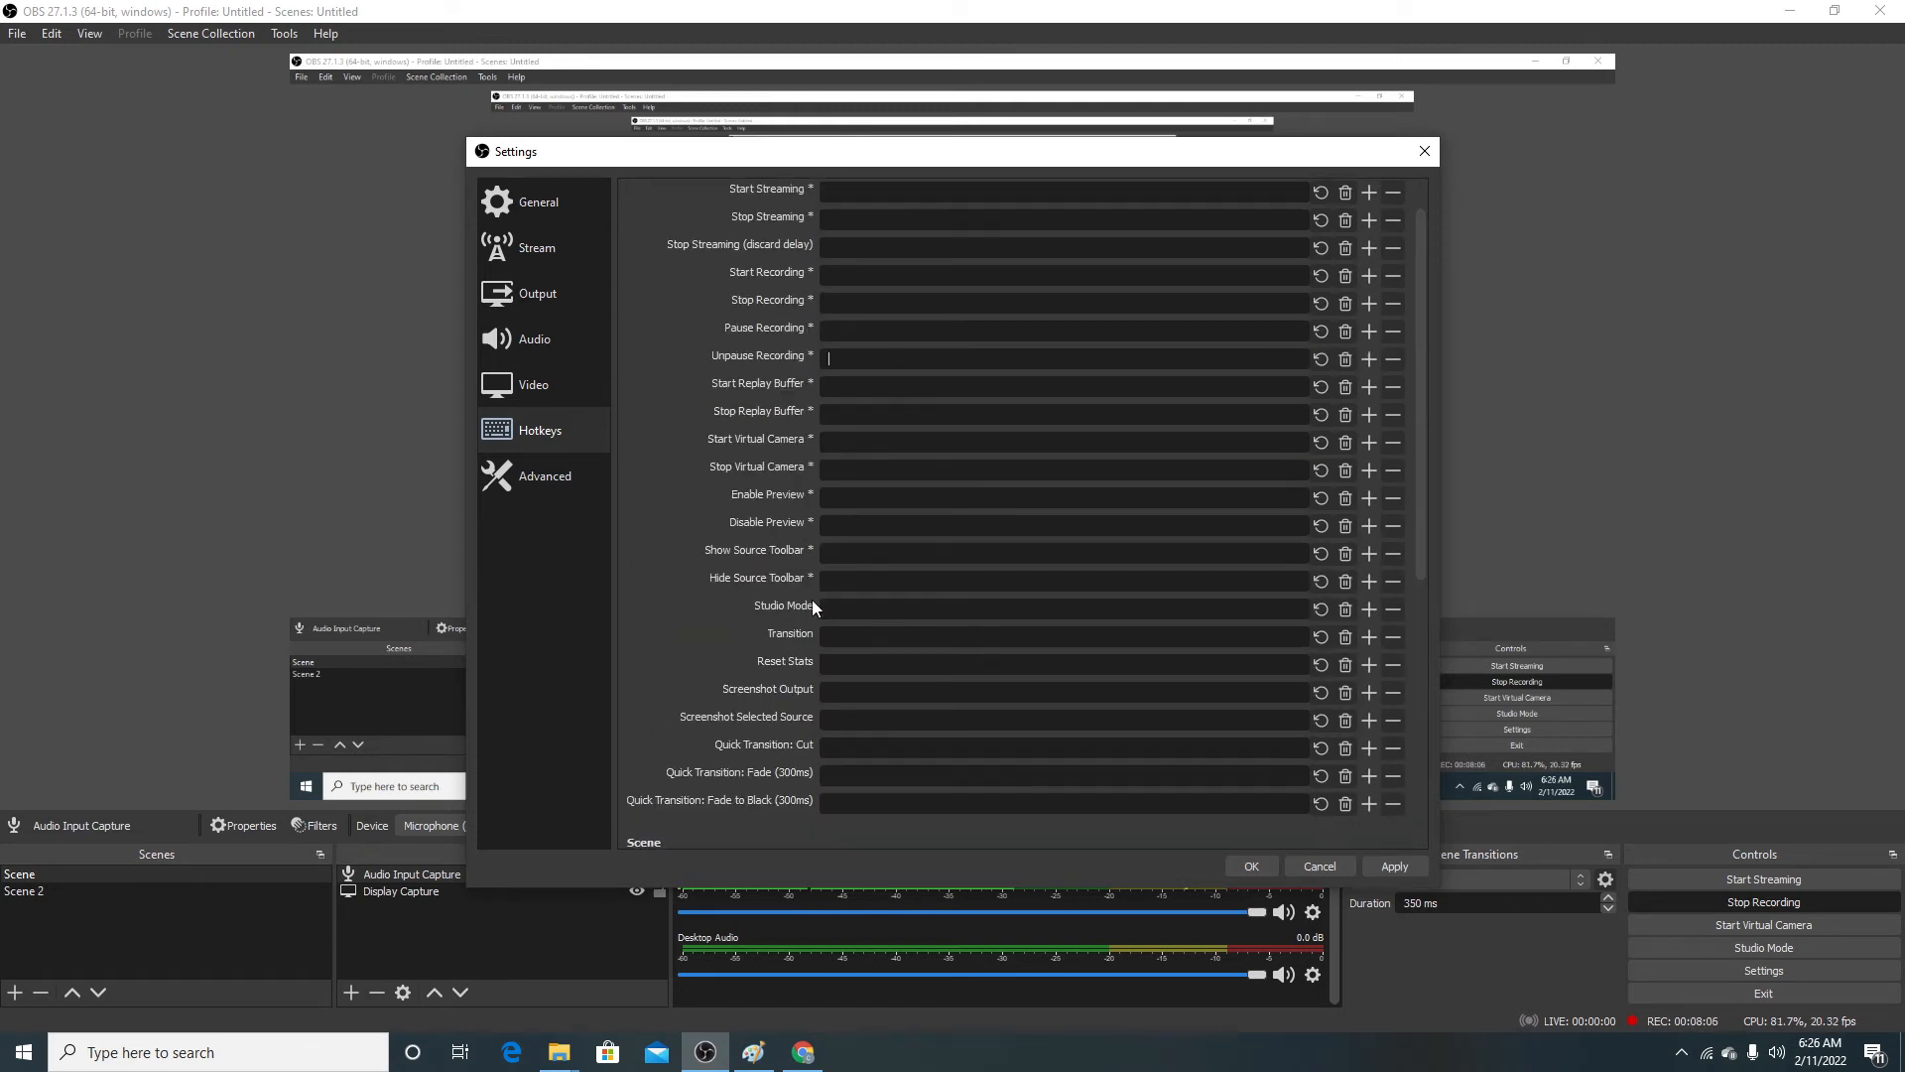
# Step: Set the automatic reconnect retry delay to 7 s in the Advanced settings
pyautogui.click(579, 471)
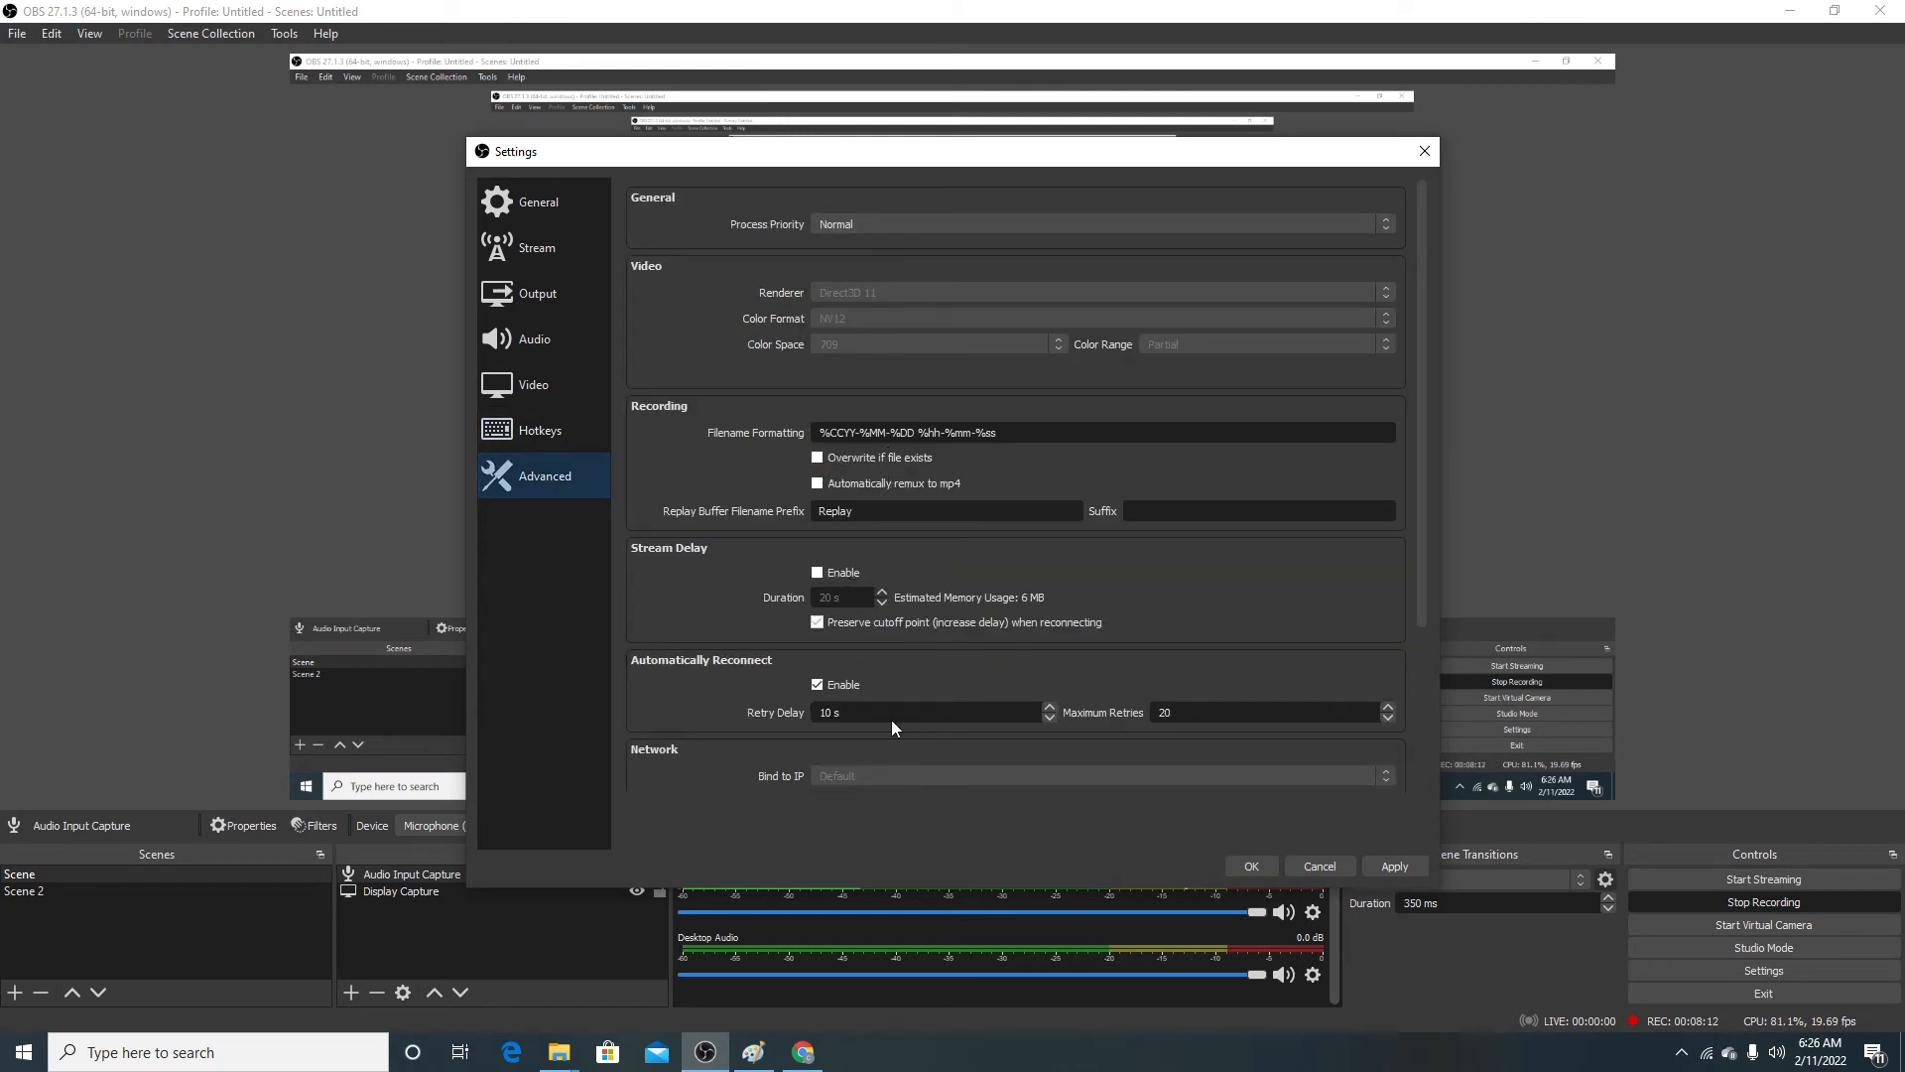
pyautogui.scroll(-3, 892, 714)
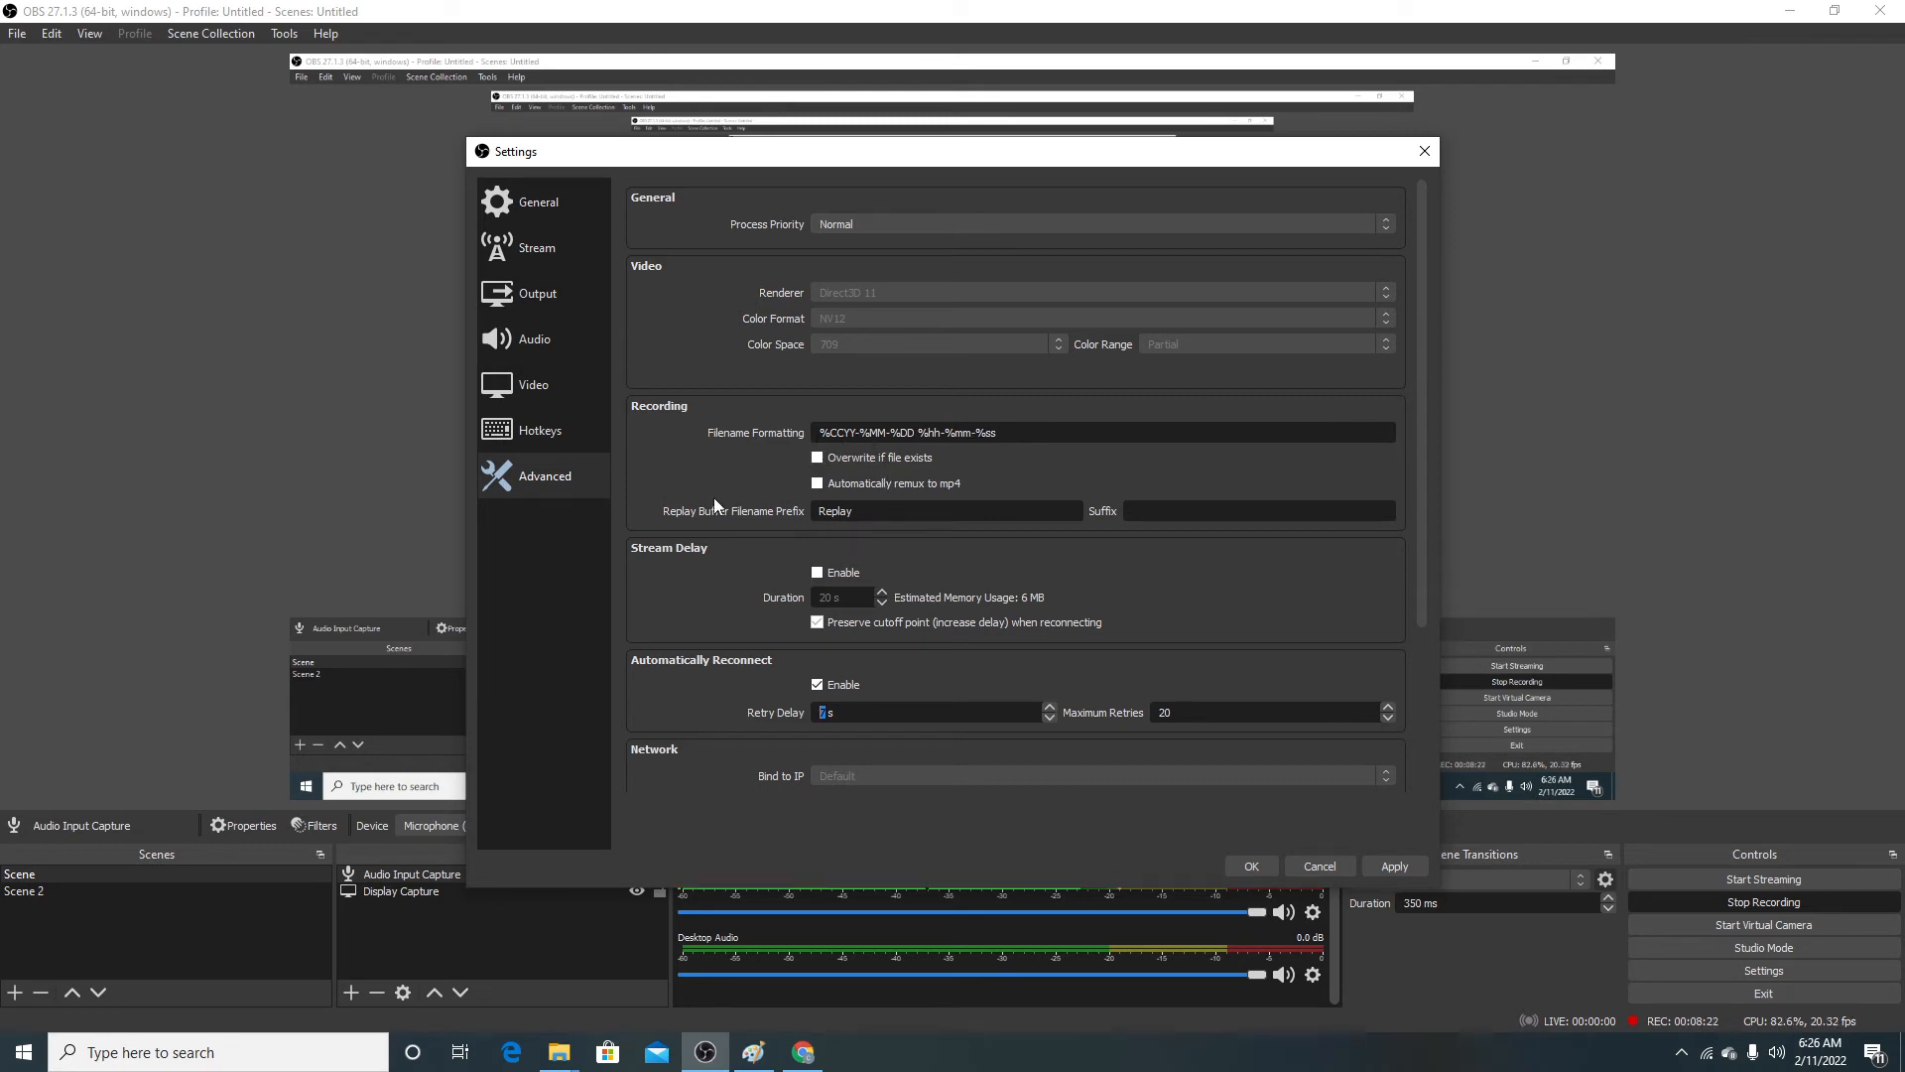
pyautogui.scroll(-3, 920, 660)
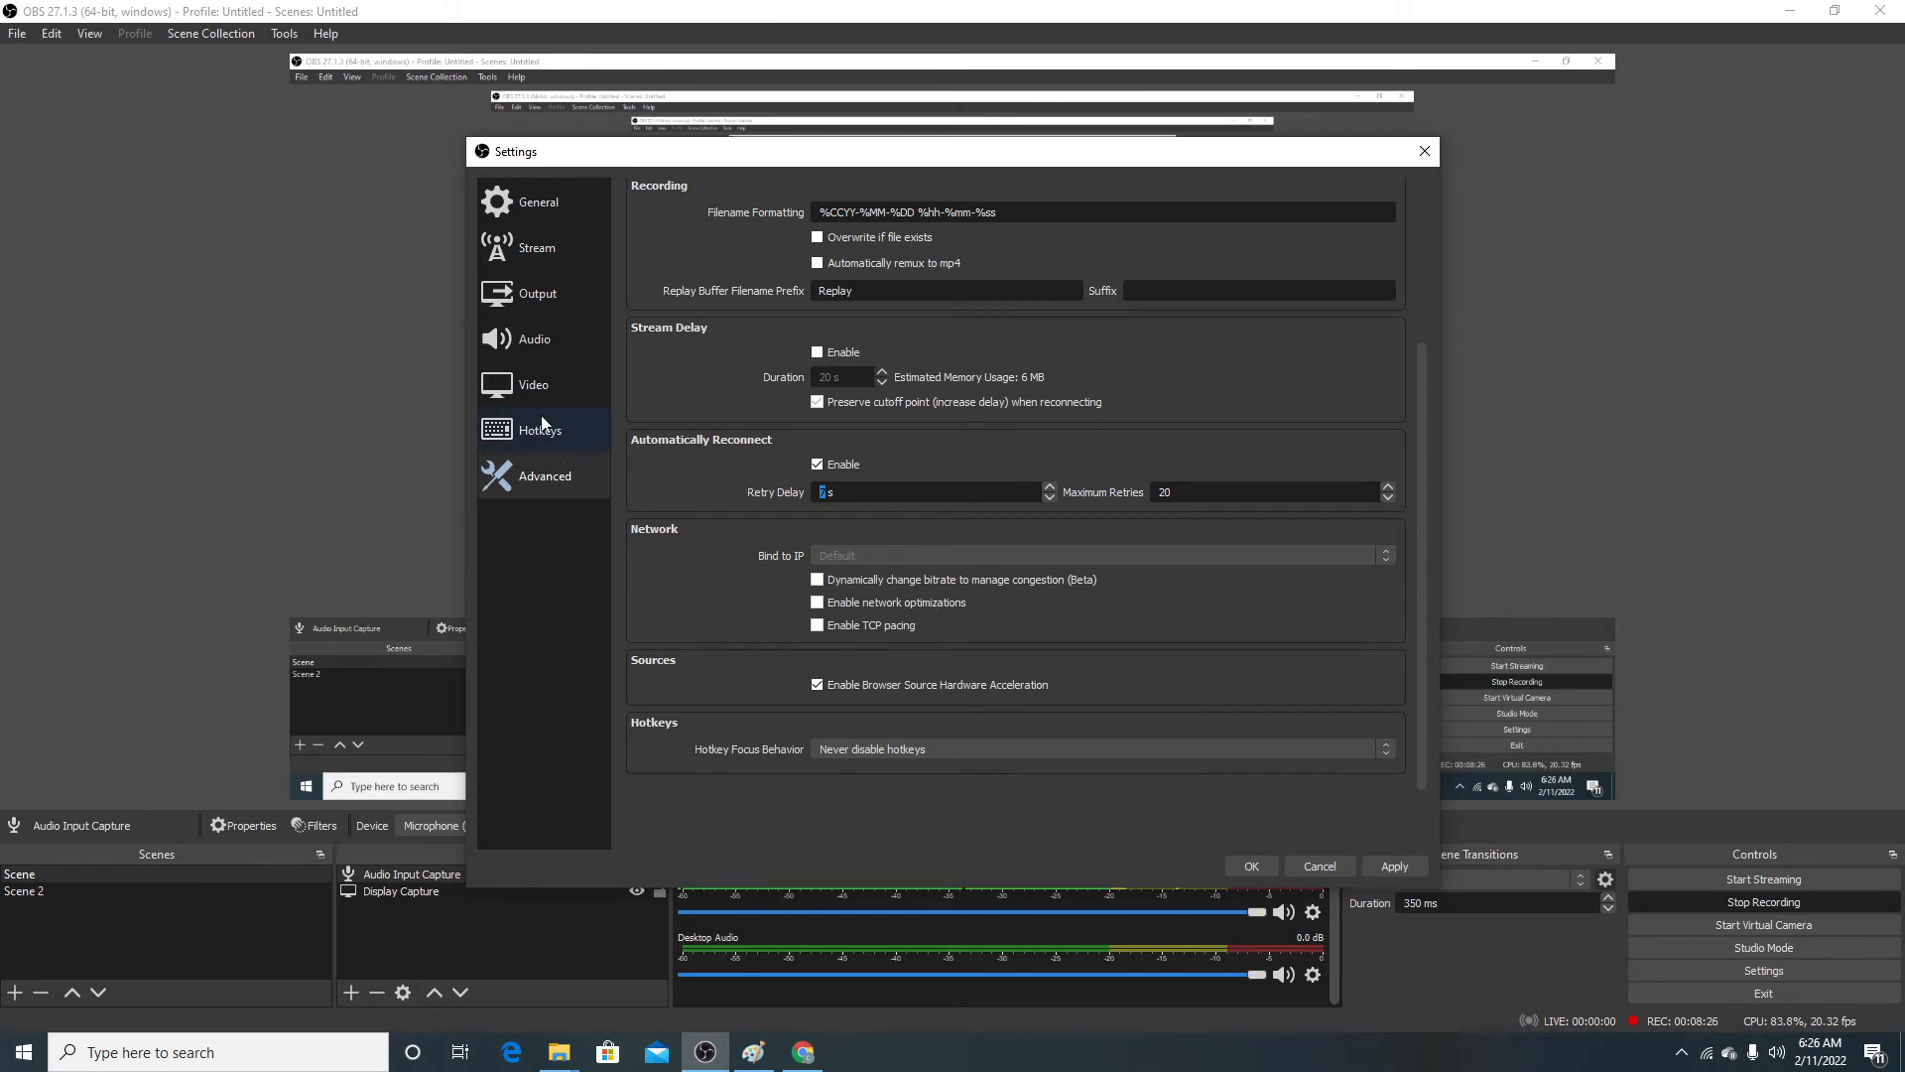
# Step: Recheck every settings category from General through Advanced and save the settings
pyautogui.click(539, 207)
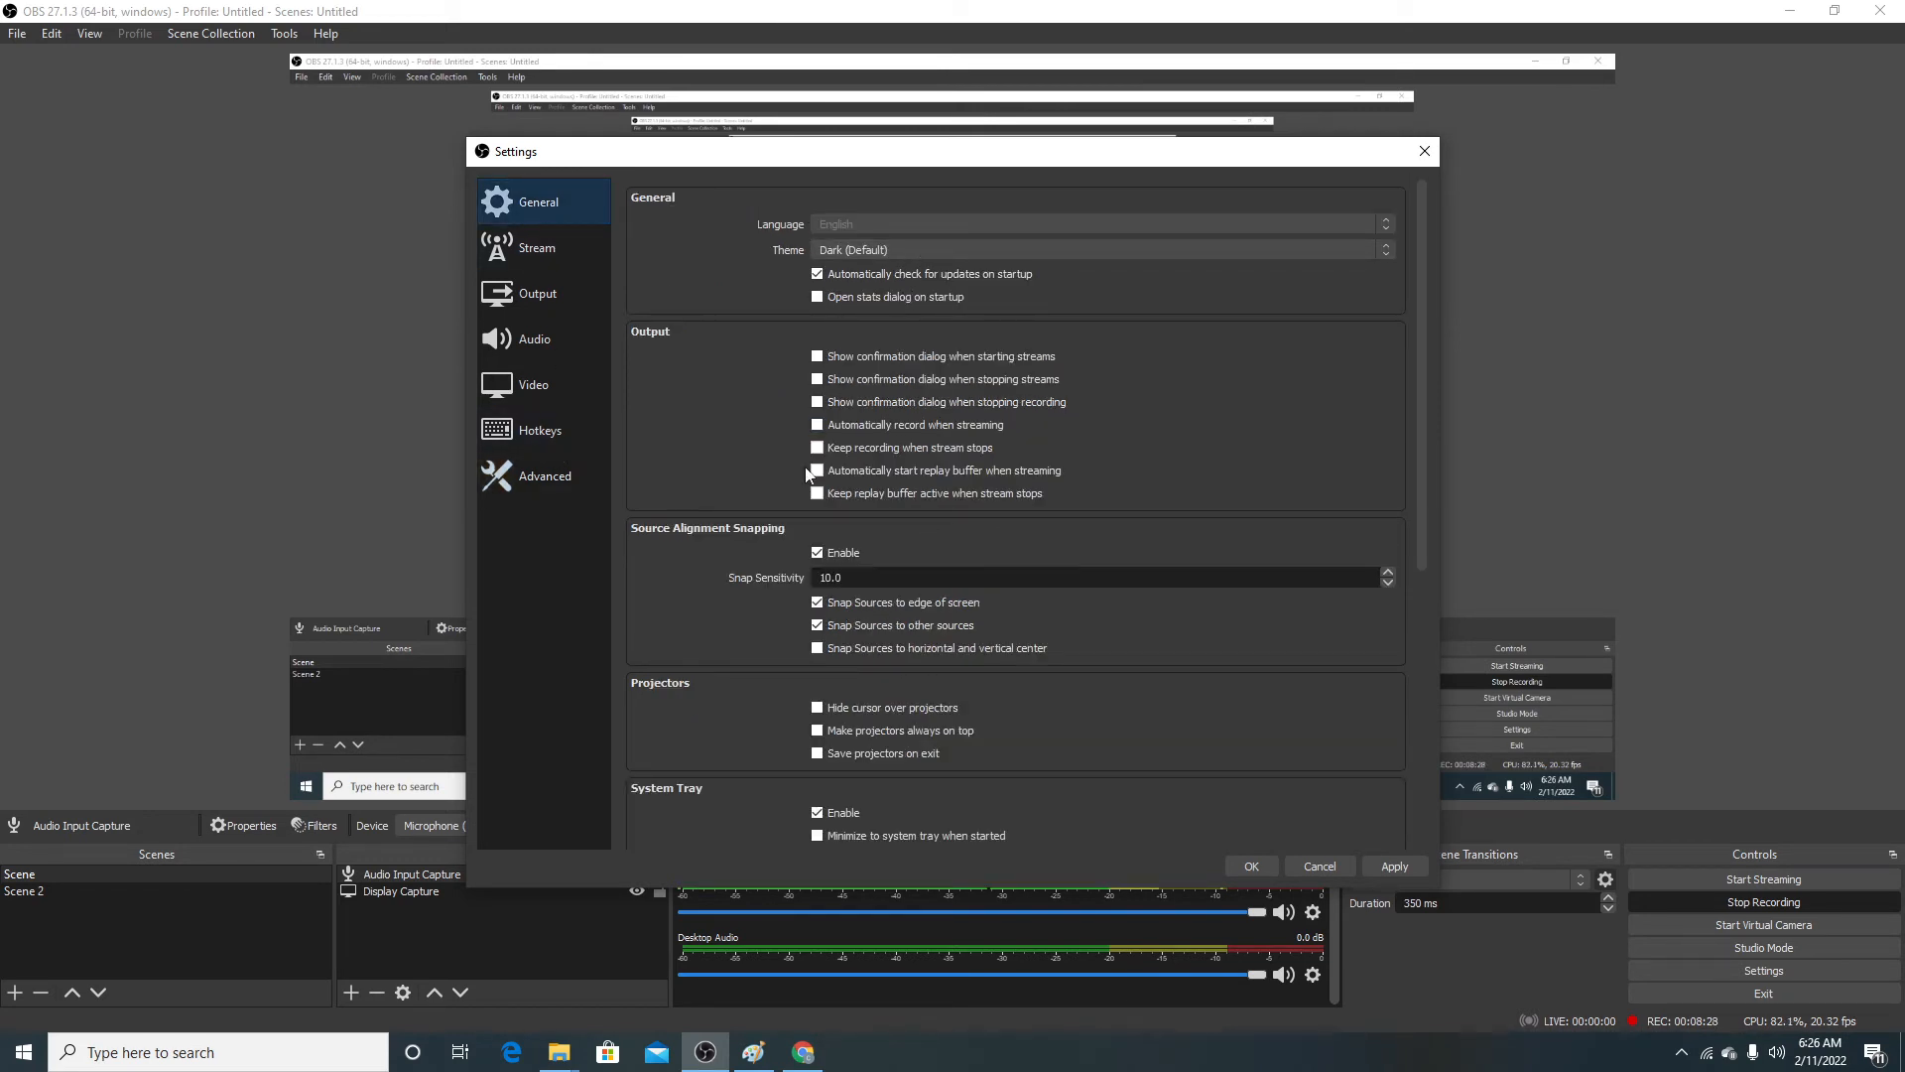
pyautogui.scroll(-3, 812, 554)
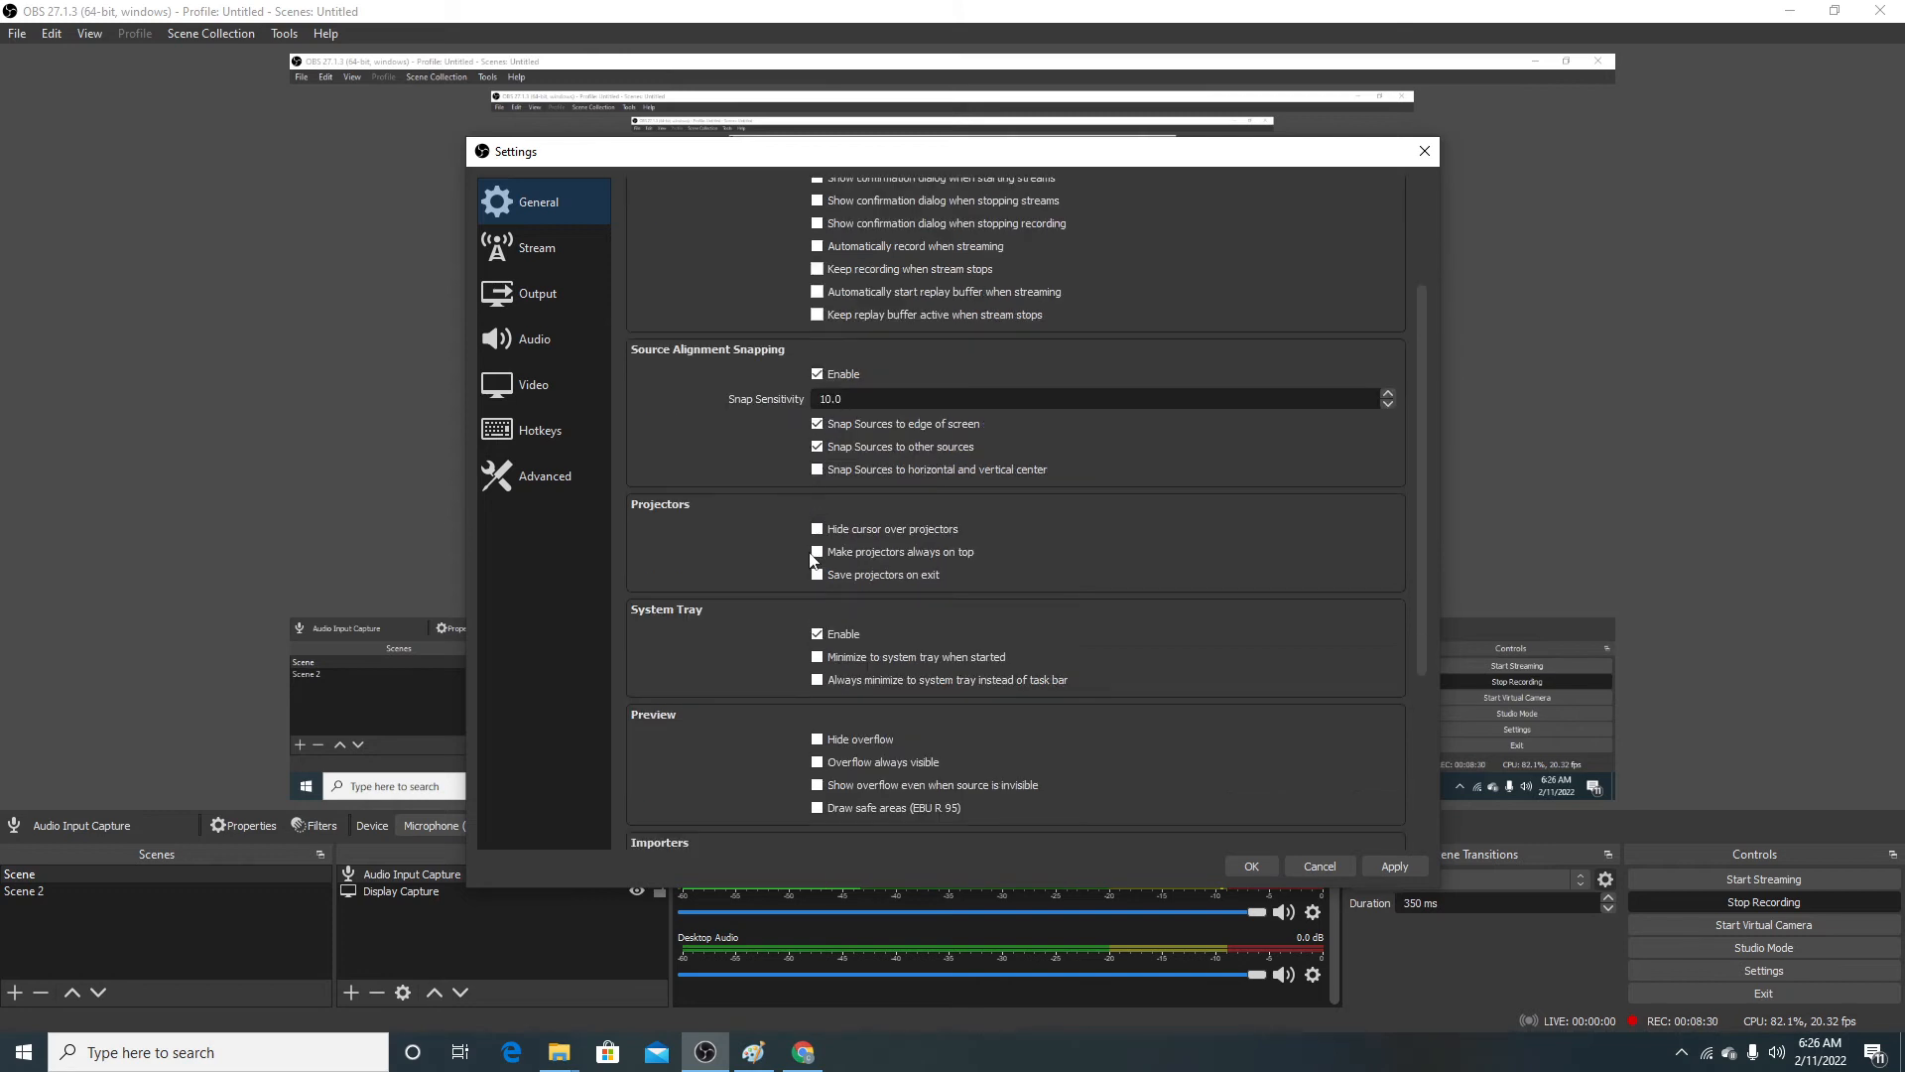
pyautogui.scroll(-5, 812, 560)
pyautogui.scroll(10, 954, 629)
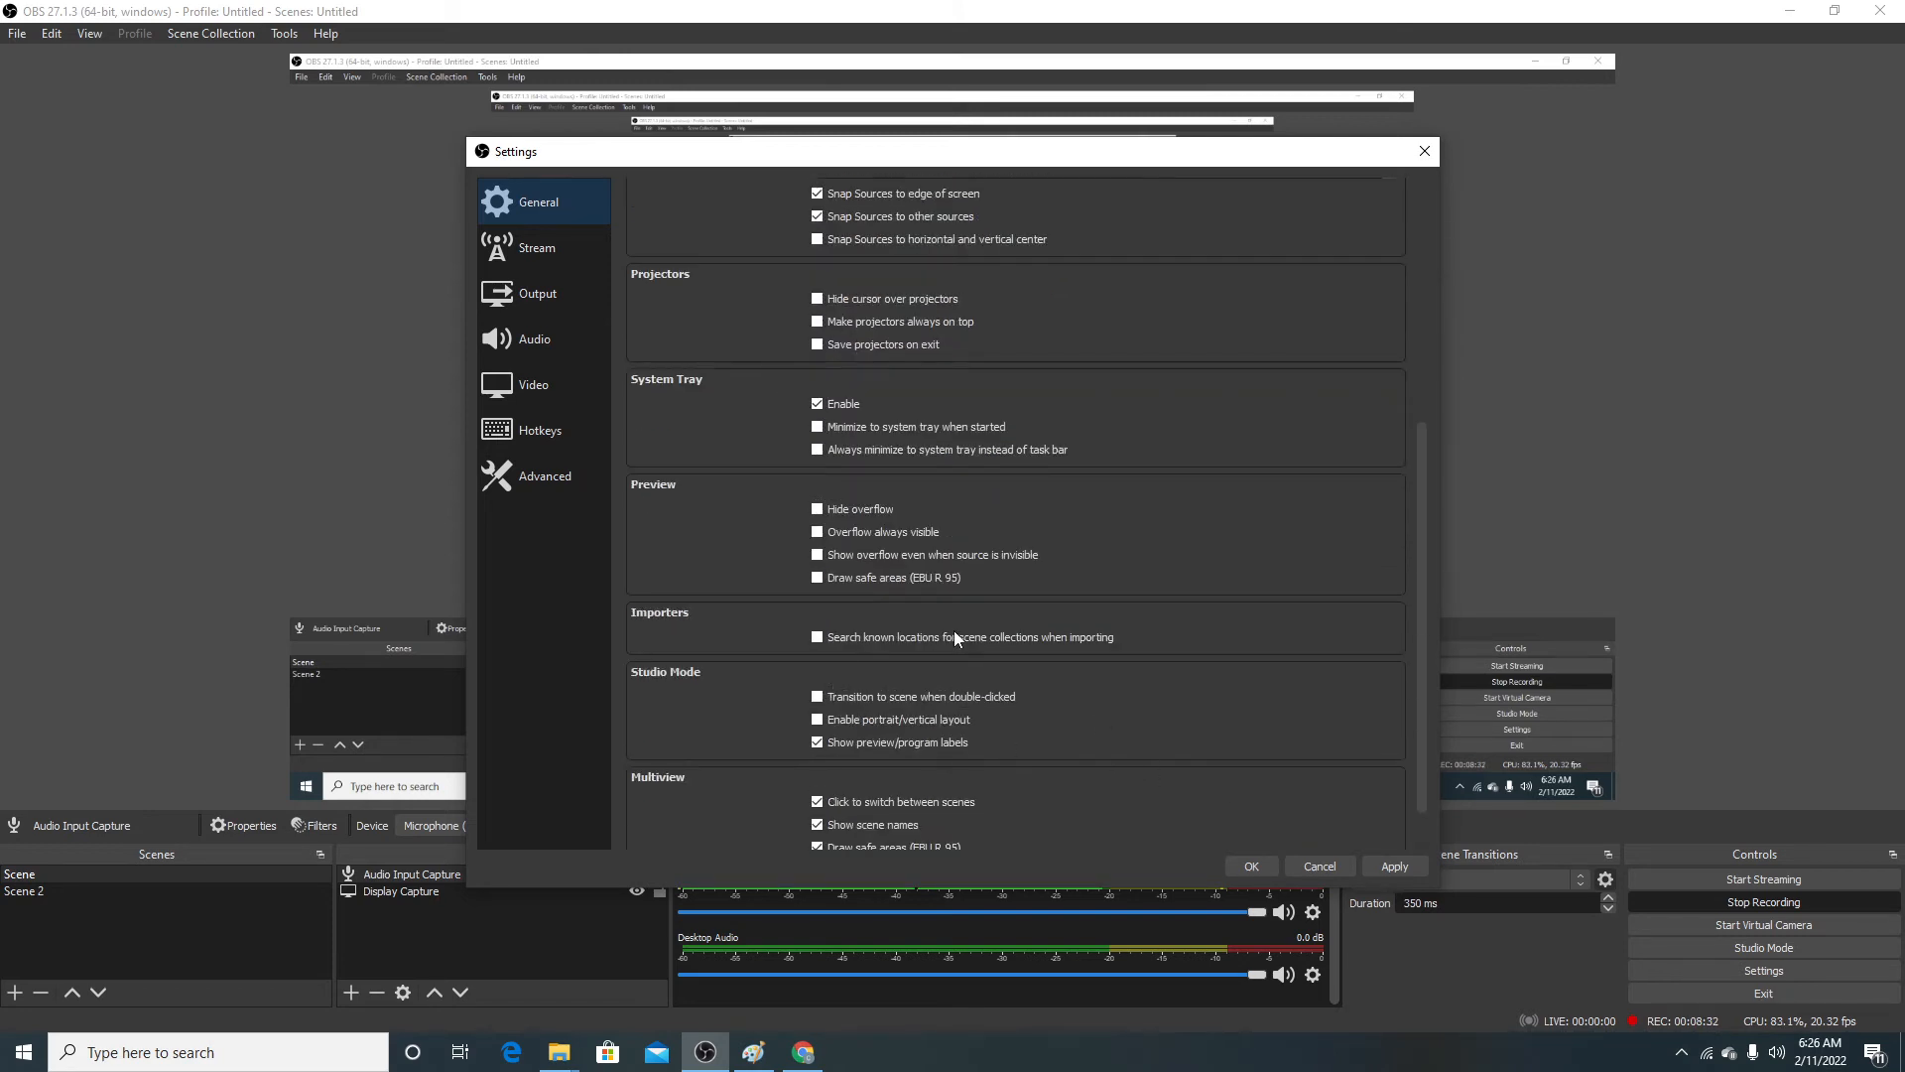
pyautogui.click(538, 243)
pyautogui.click(532, 286)
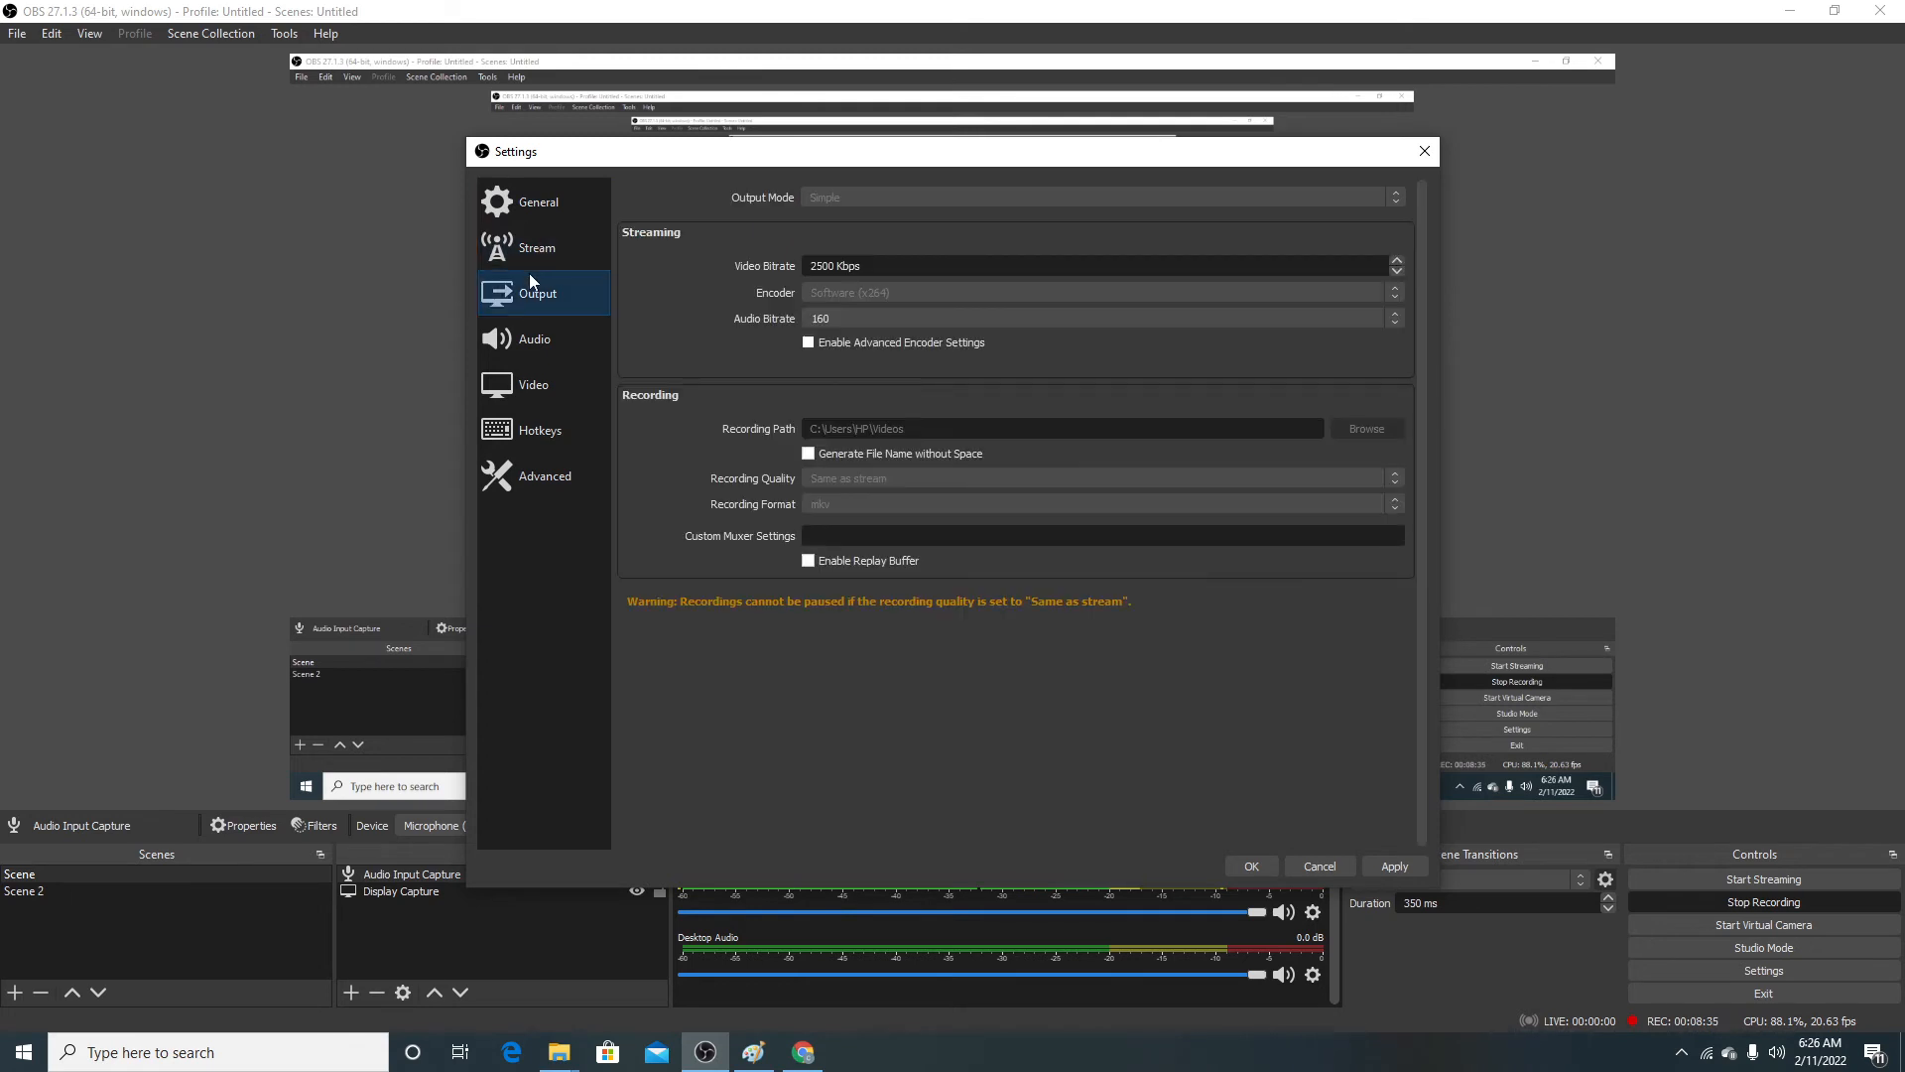
pyautogui.click(530, 336)
pyautogui.click(536, 378)
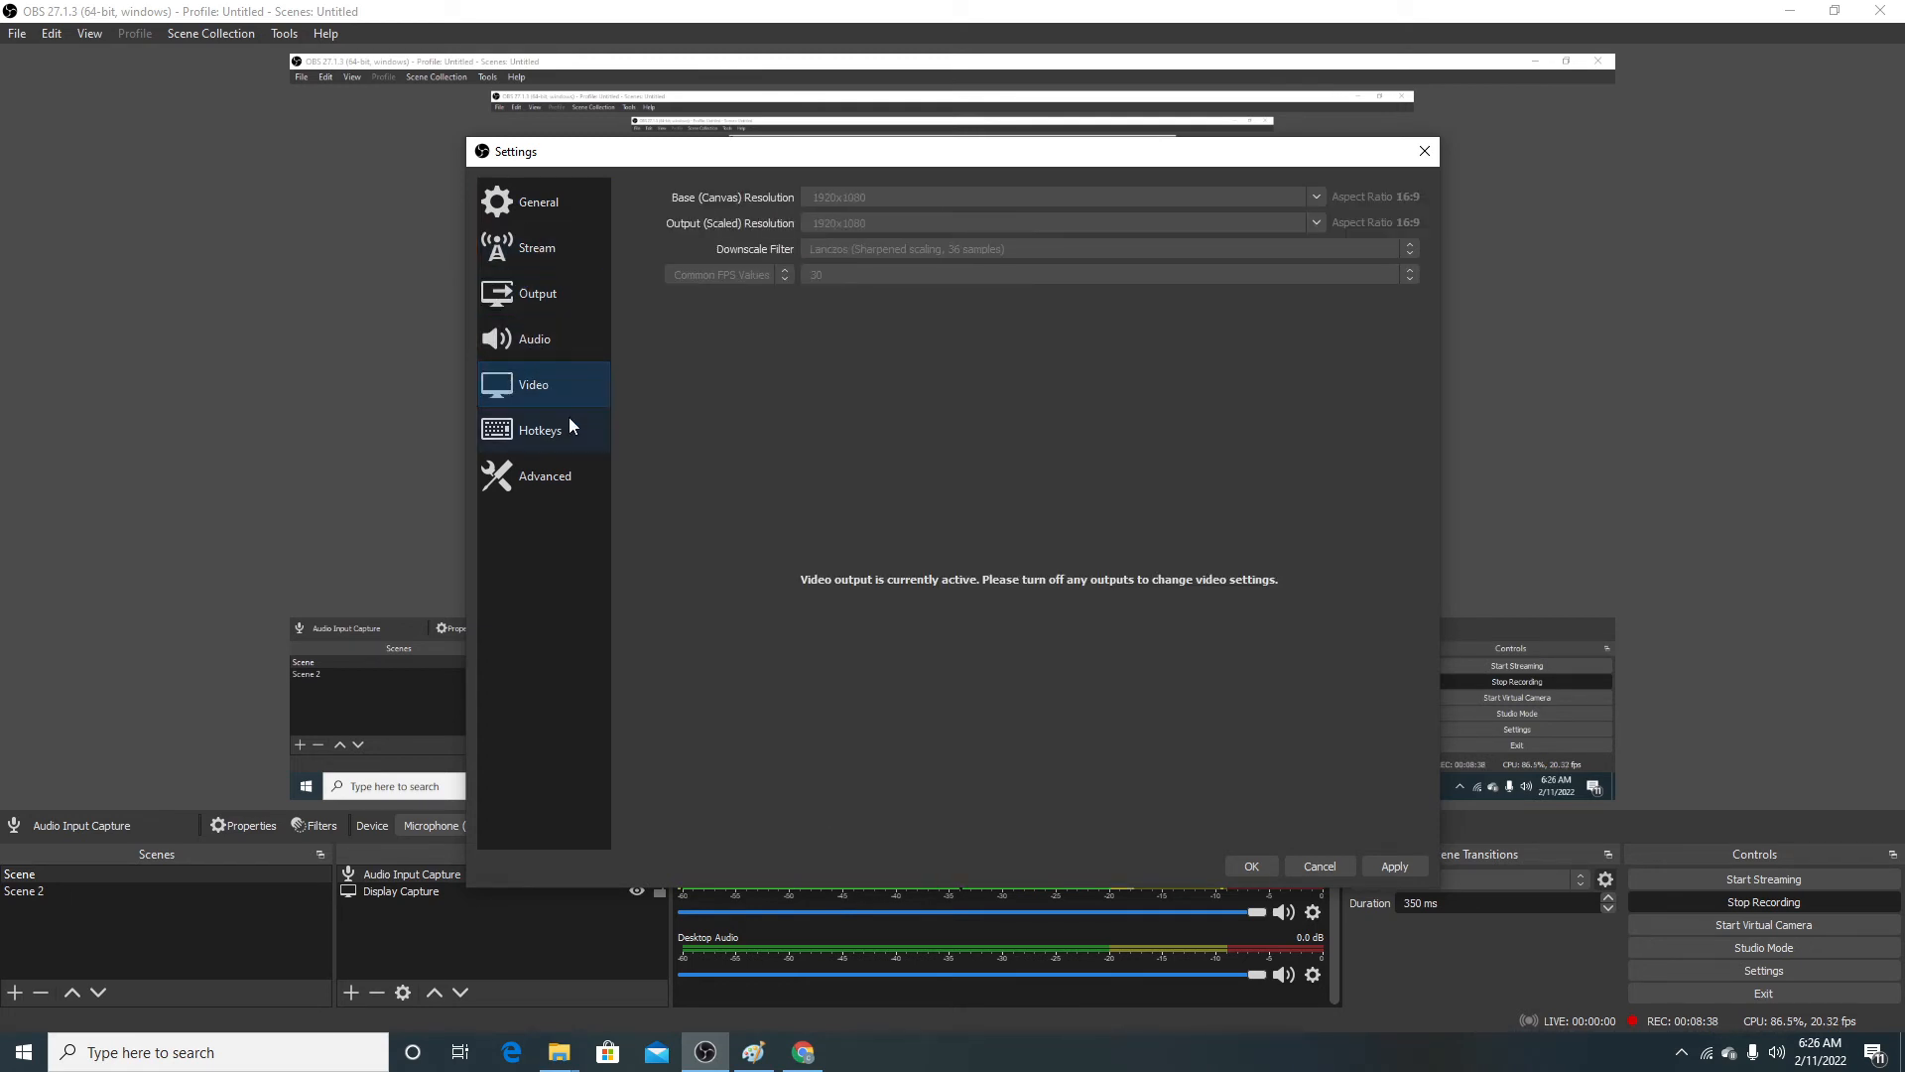
pyautogui.click(544, 429)
pyautogui.click(532, 474)
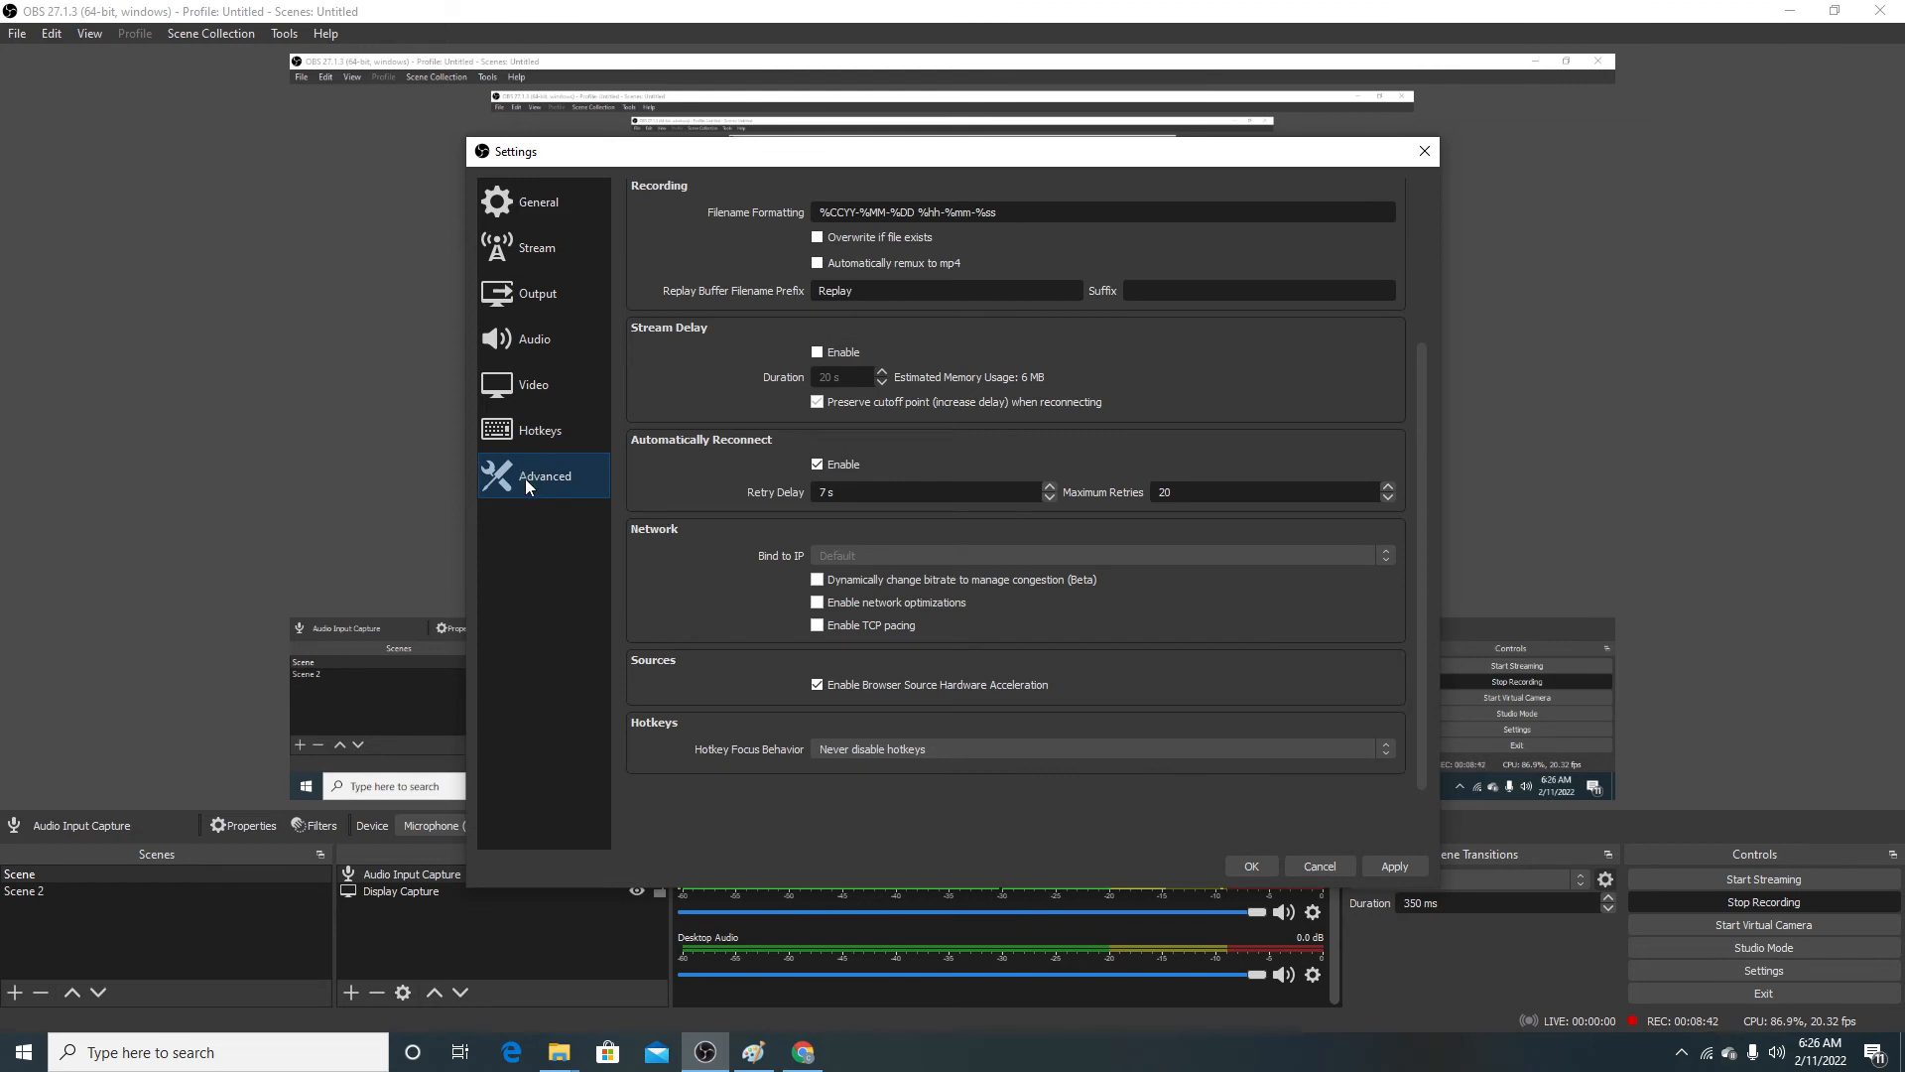
pyautogui.click(1249, 865)
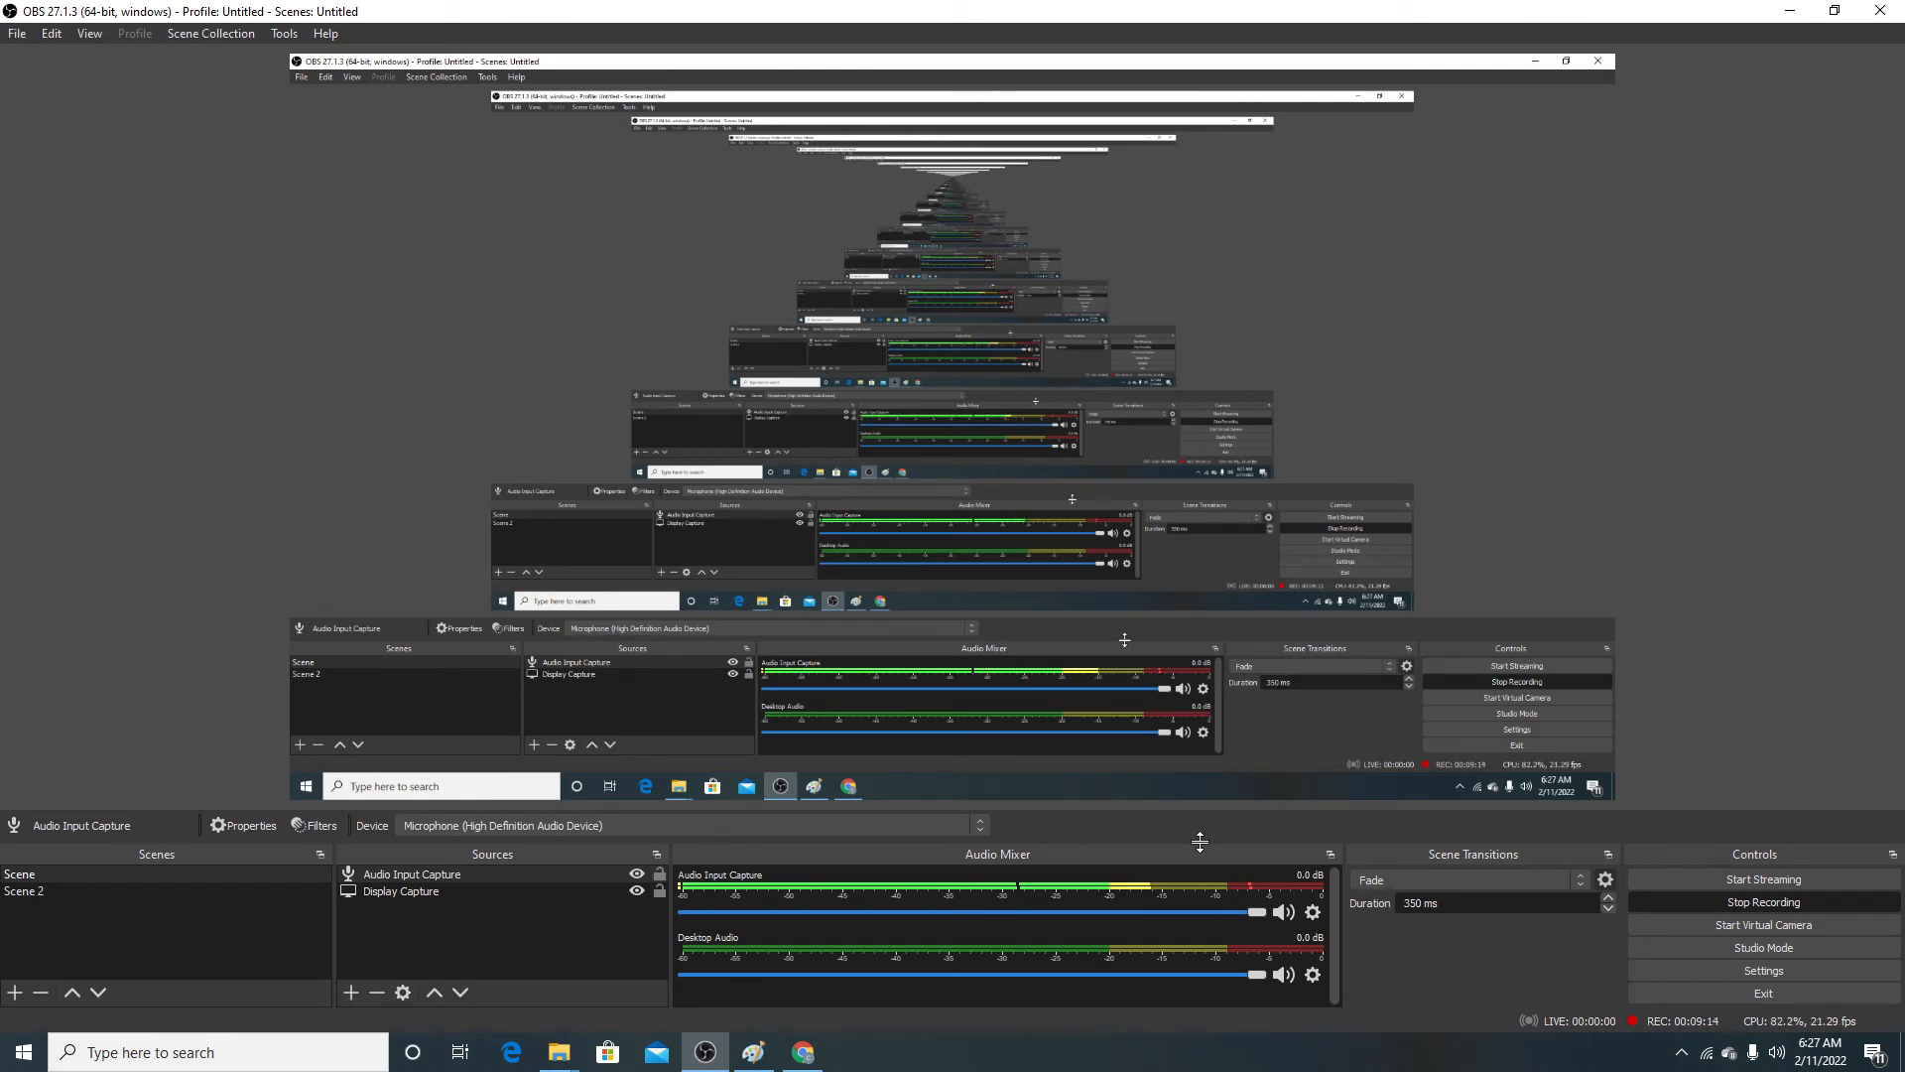
# Step: Add a Noise Gate filter to the Audio Input Capture source and set its close threshold to 0.00 dB
pyautogui.click(1313, 911)
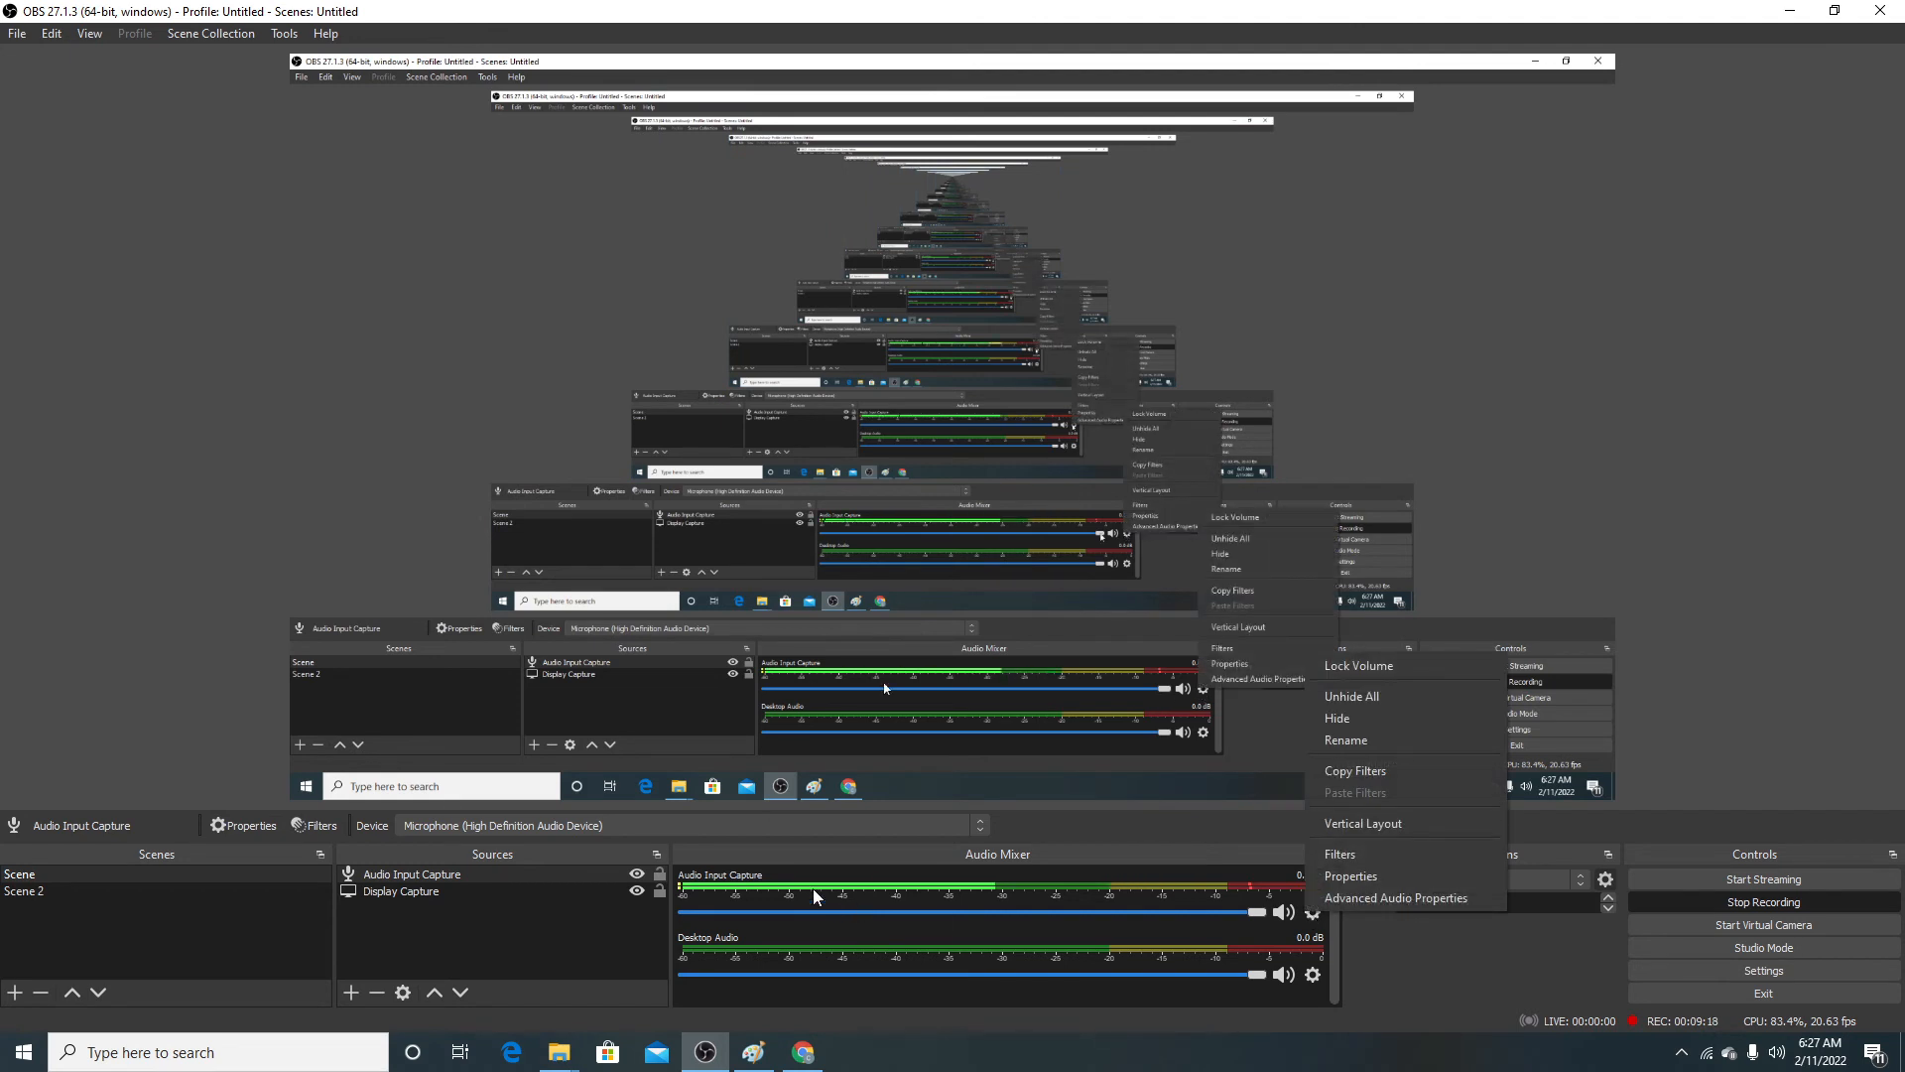
pyautogui.click(1366, 852)
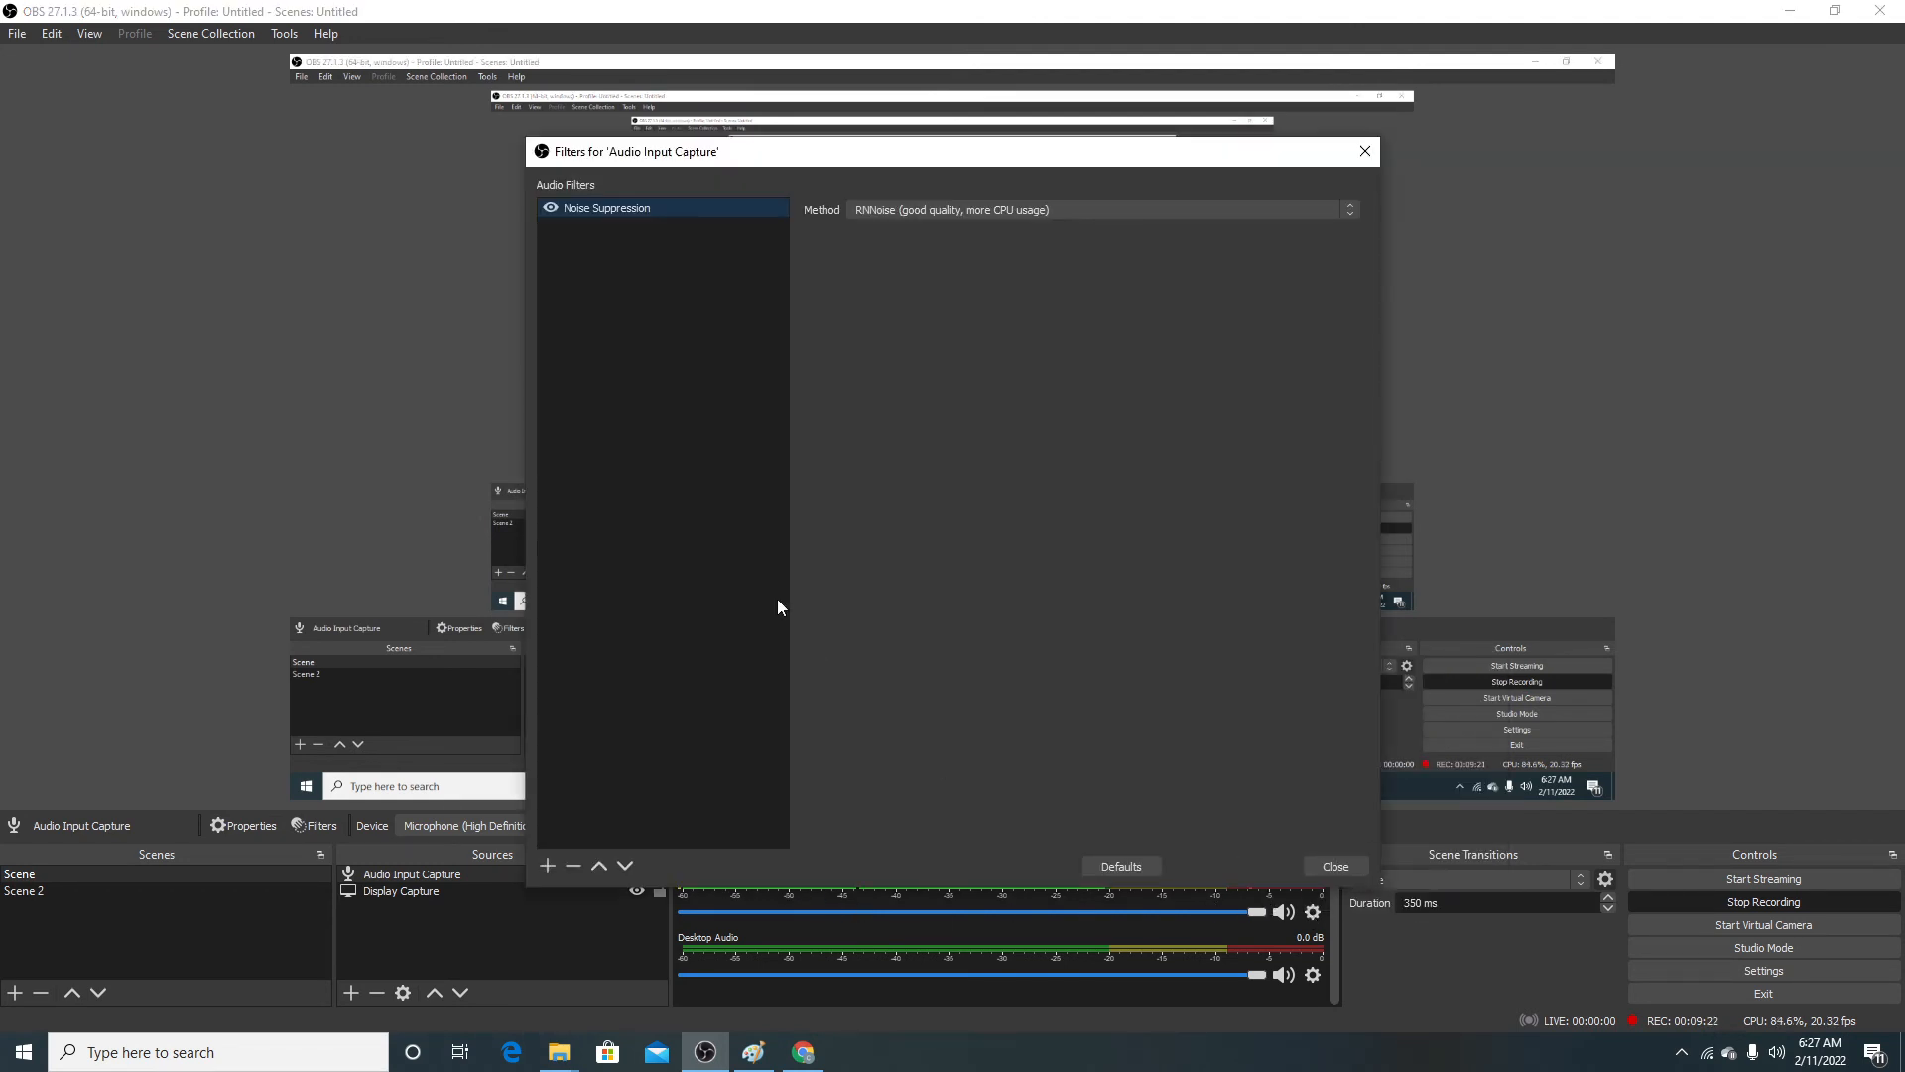
pyautogui.click(548, 867)
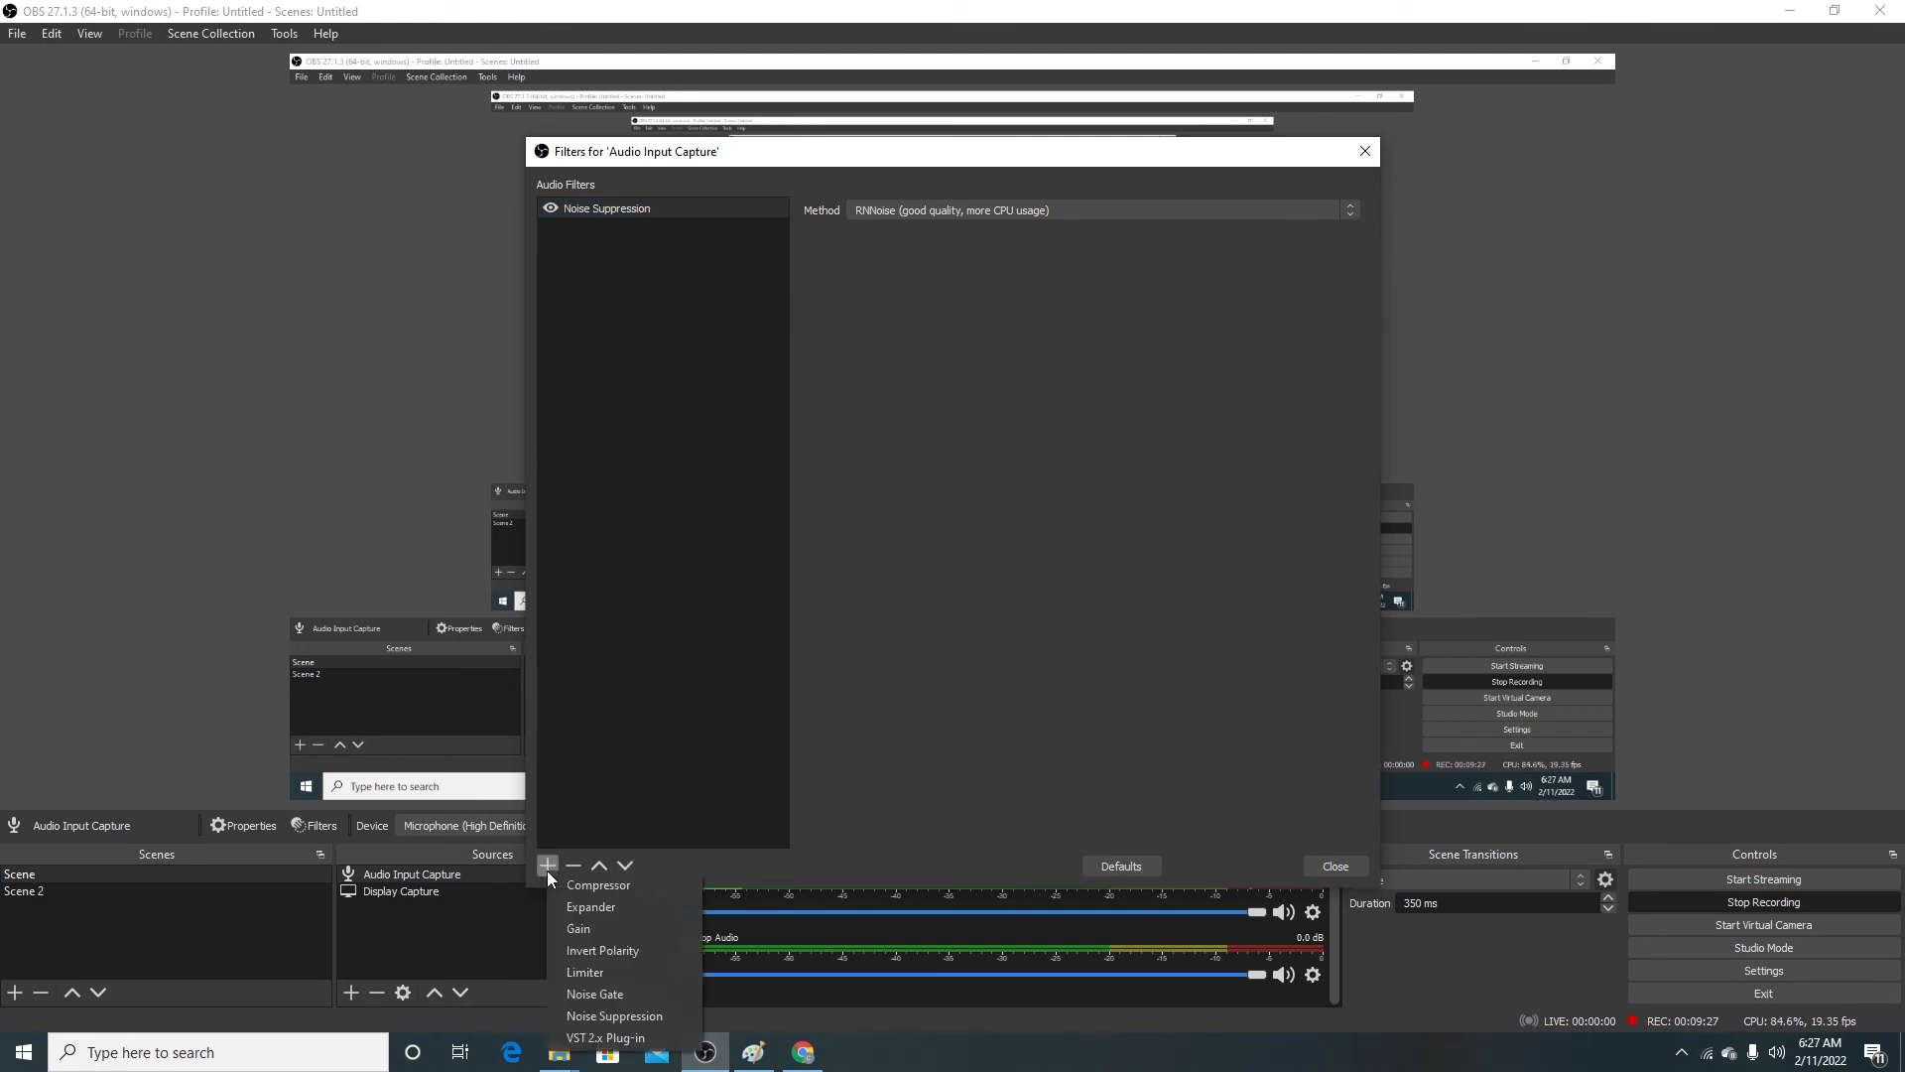
pyautogui.click(595, 994)
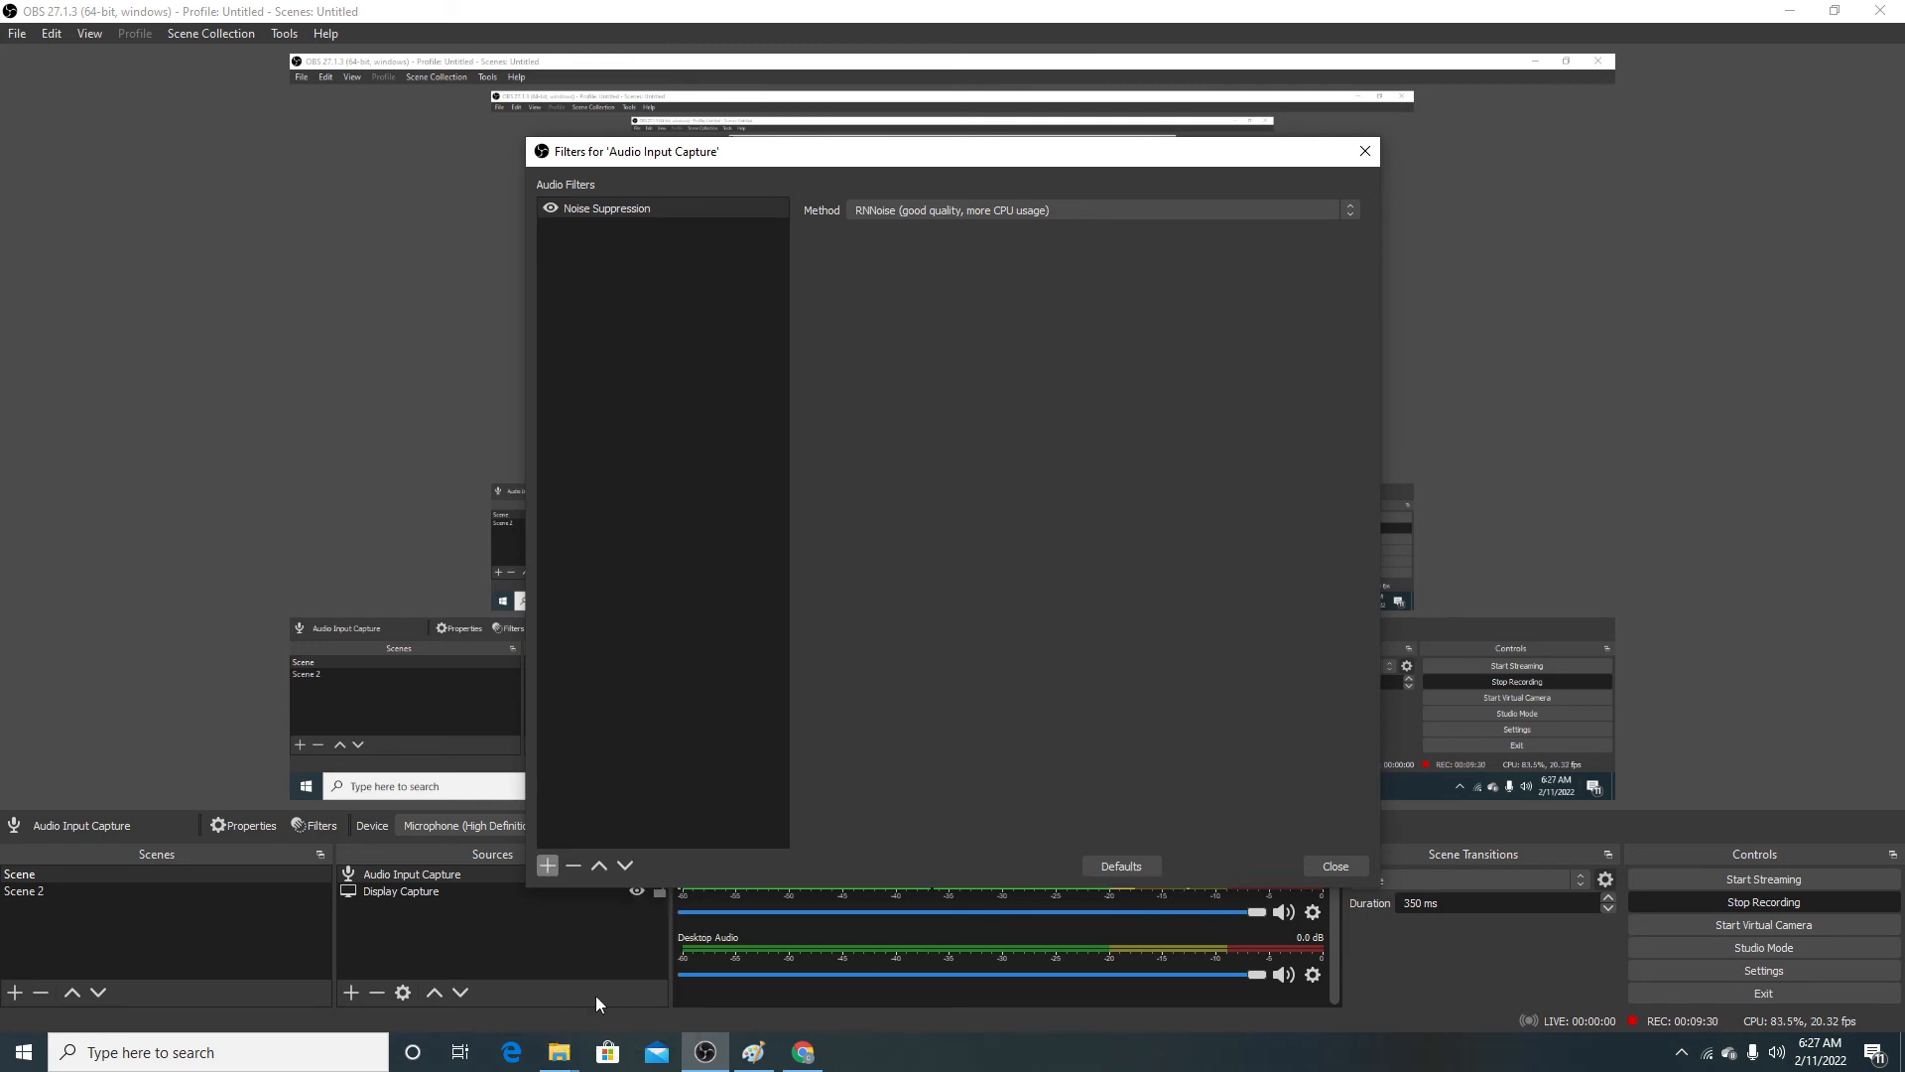
pyautogui.click(908, 555)
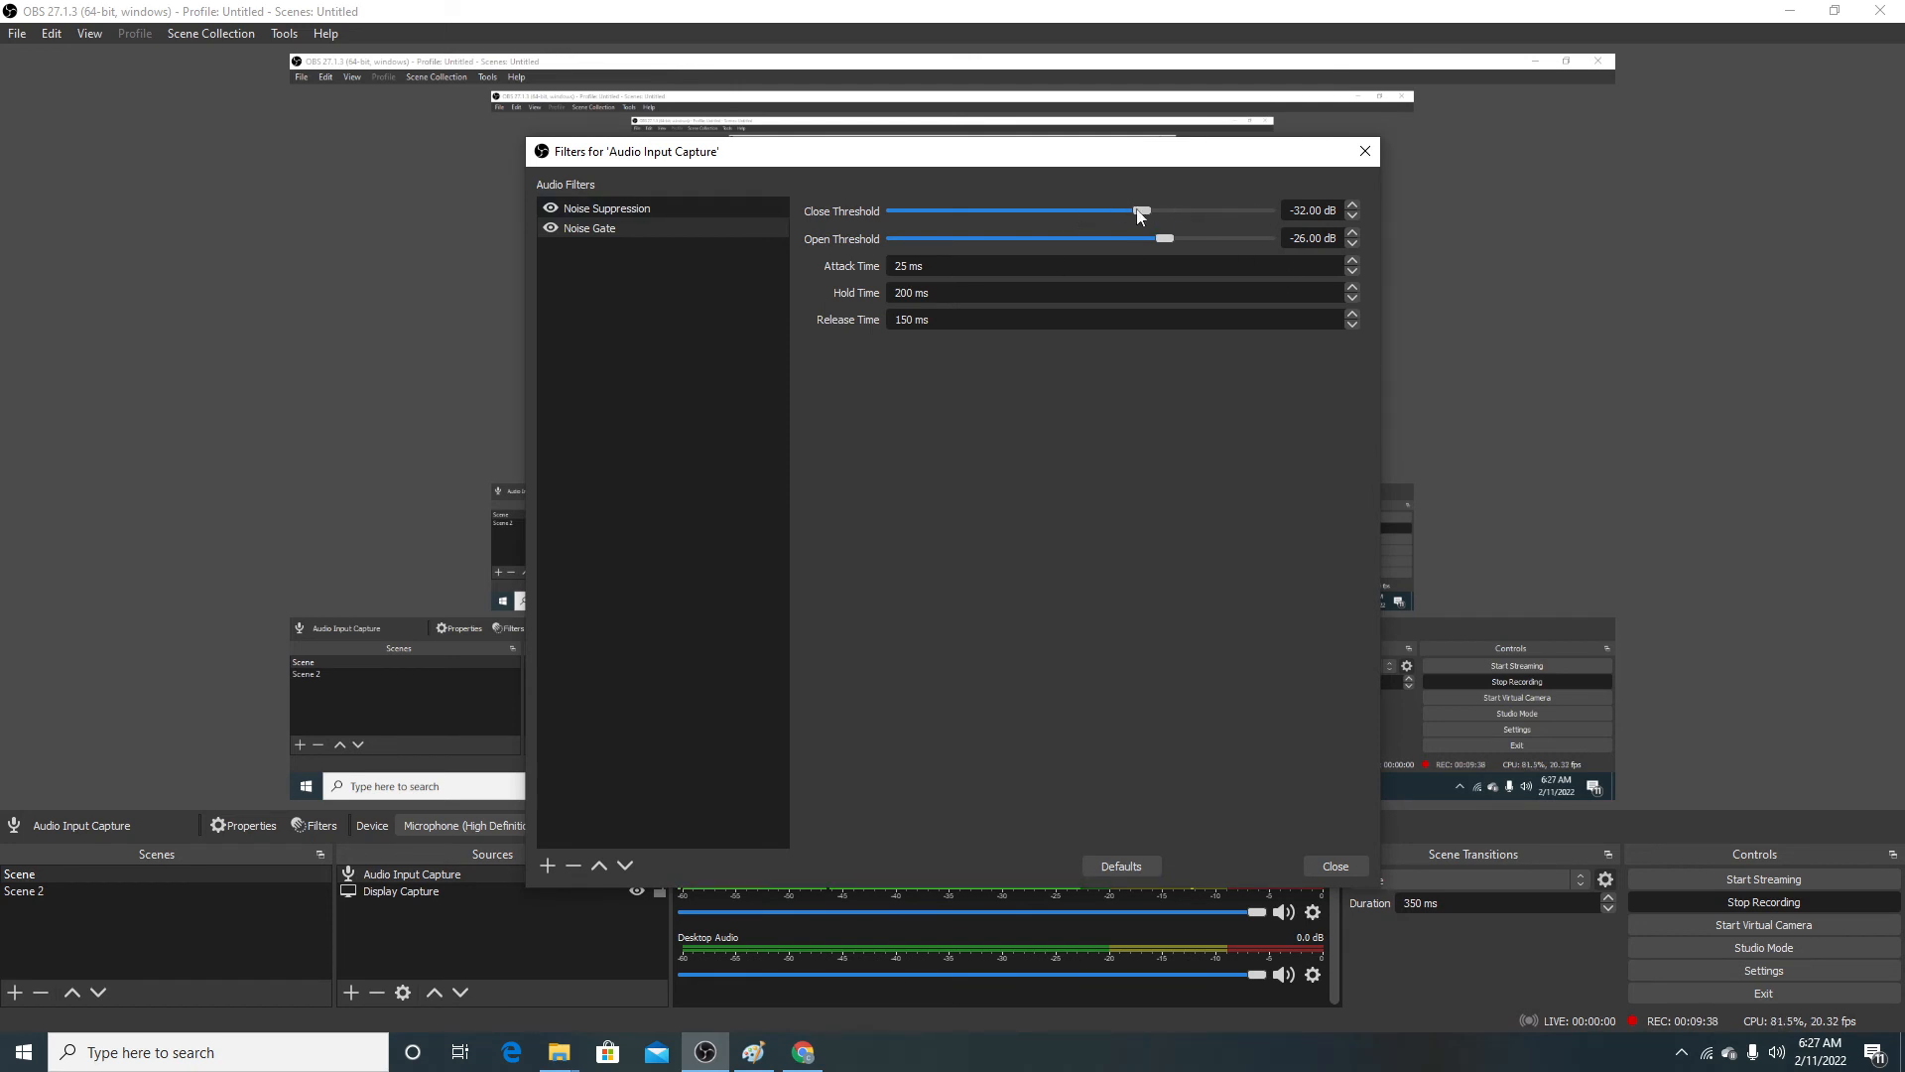
pyautogui.scroll(1, 1194, 213)
pyautogui.scroll(15, 1240, 218)
# Step: Review the available audio filter types and the options of the Noise Suppression and Noise Gate filters
pyautogui.click(548, 867)
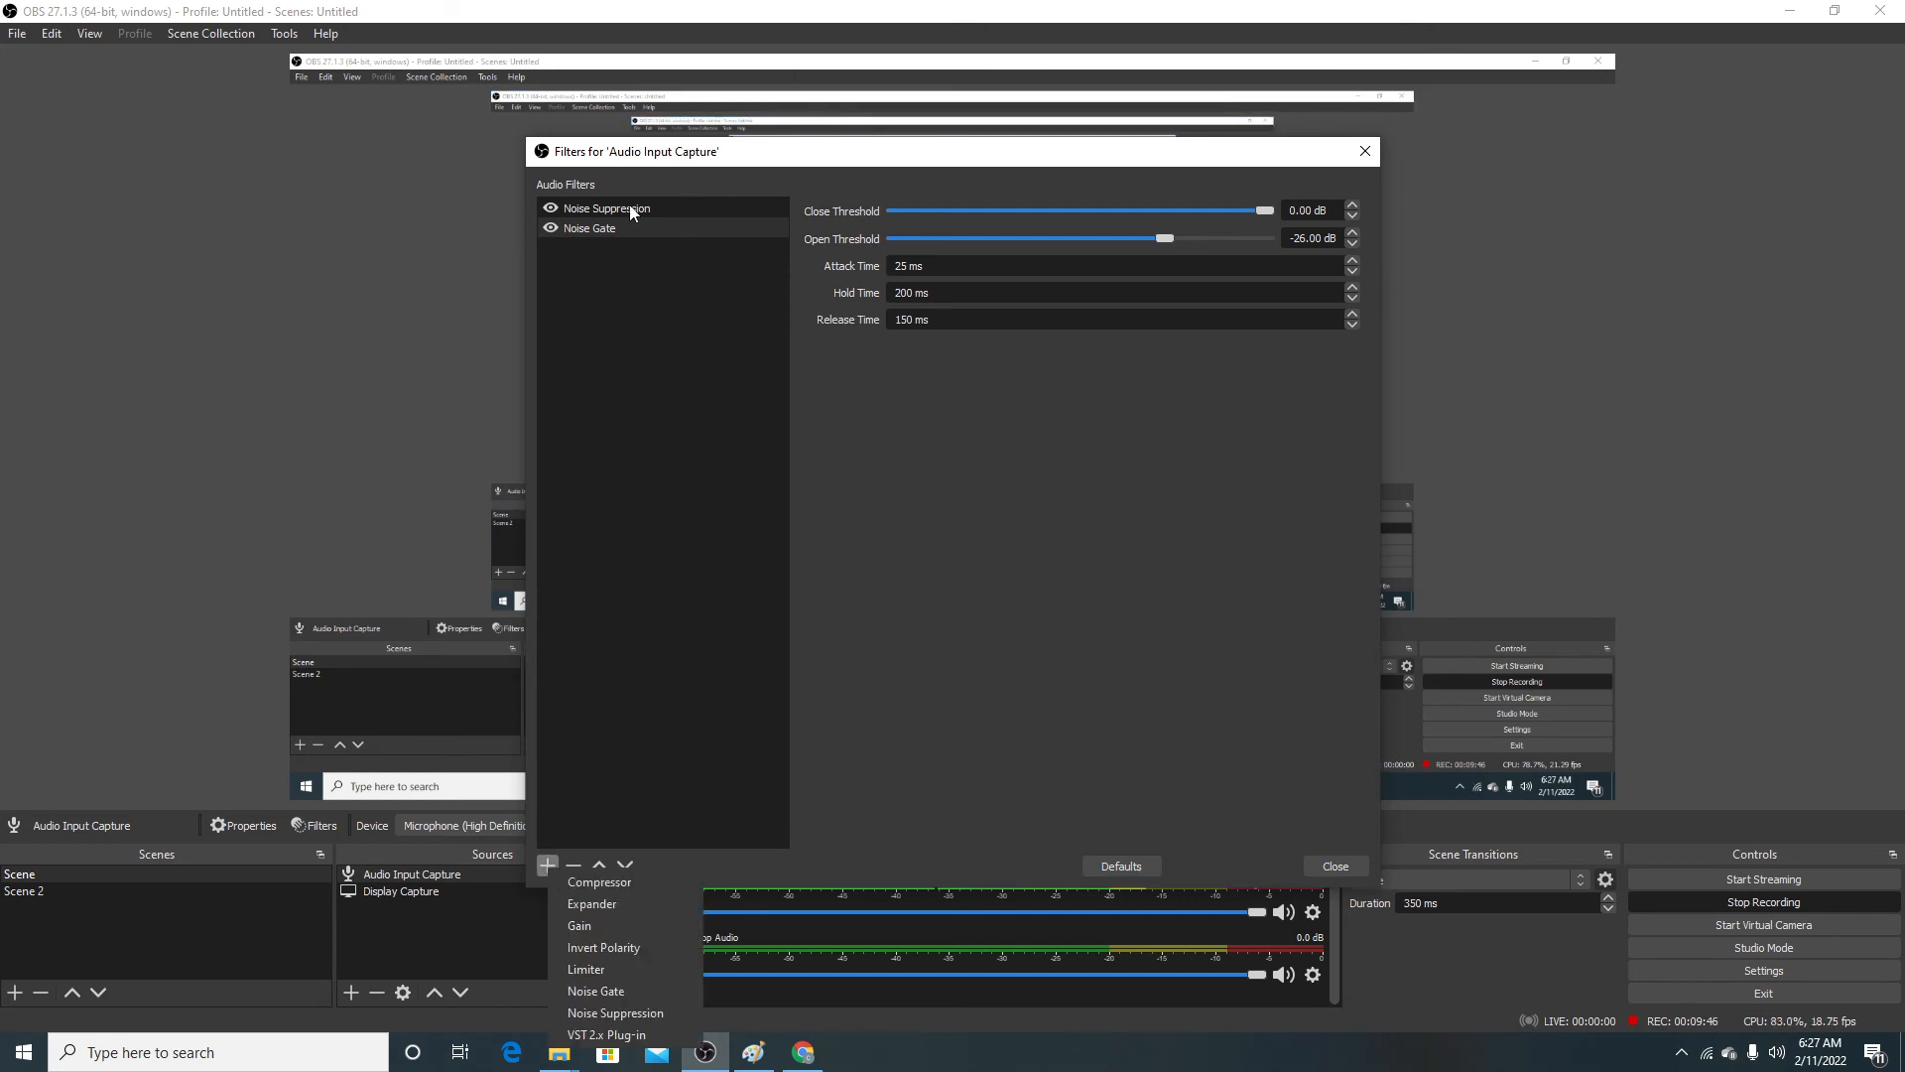
pyautogui.click(631, 210)
pyautogui.click(548, 866)
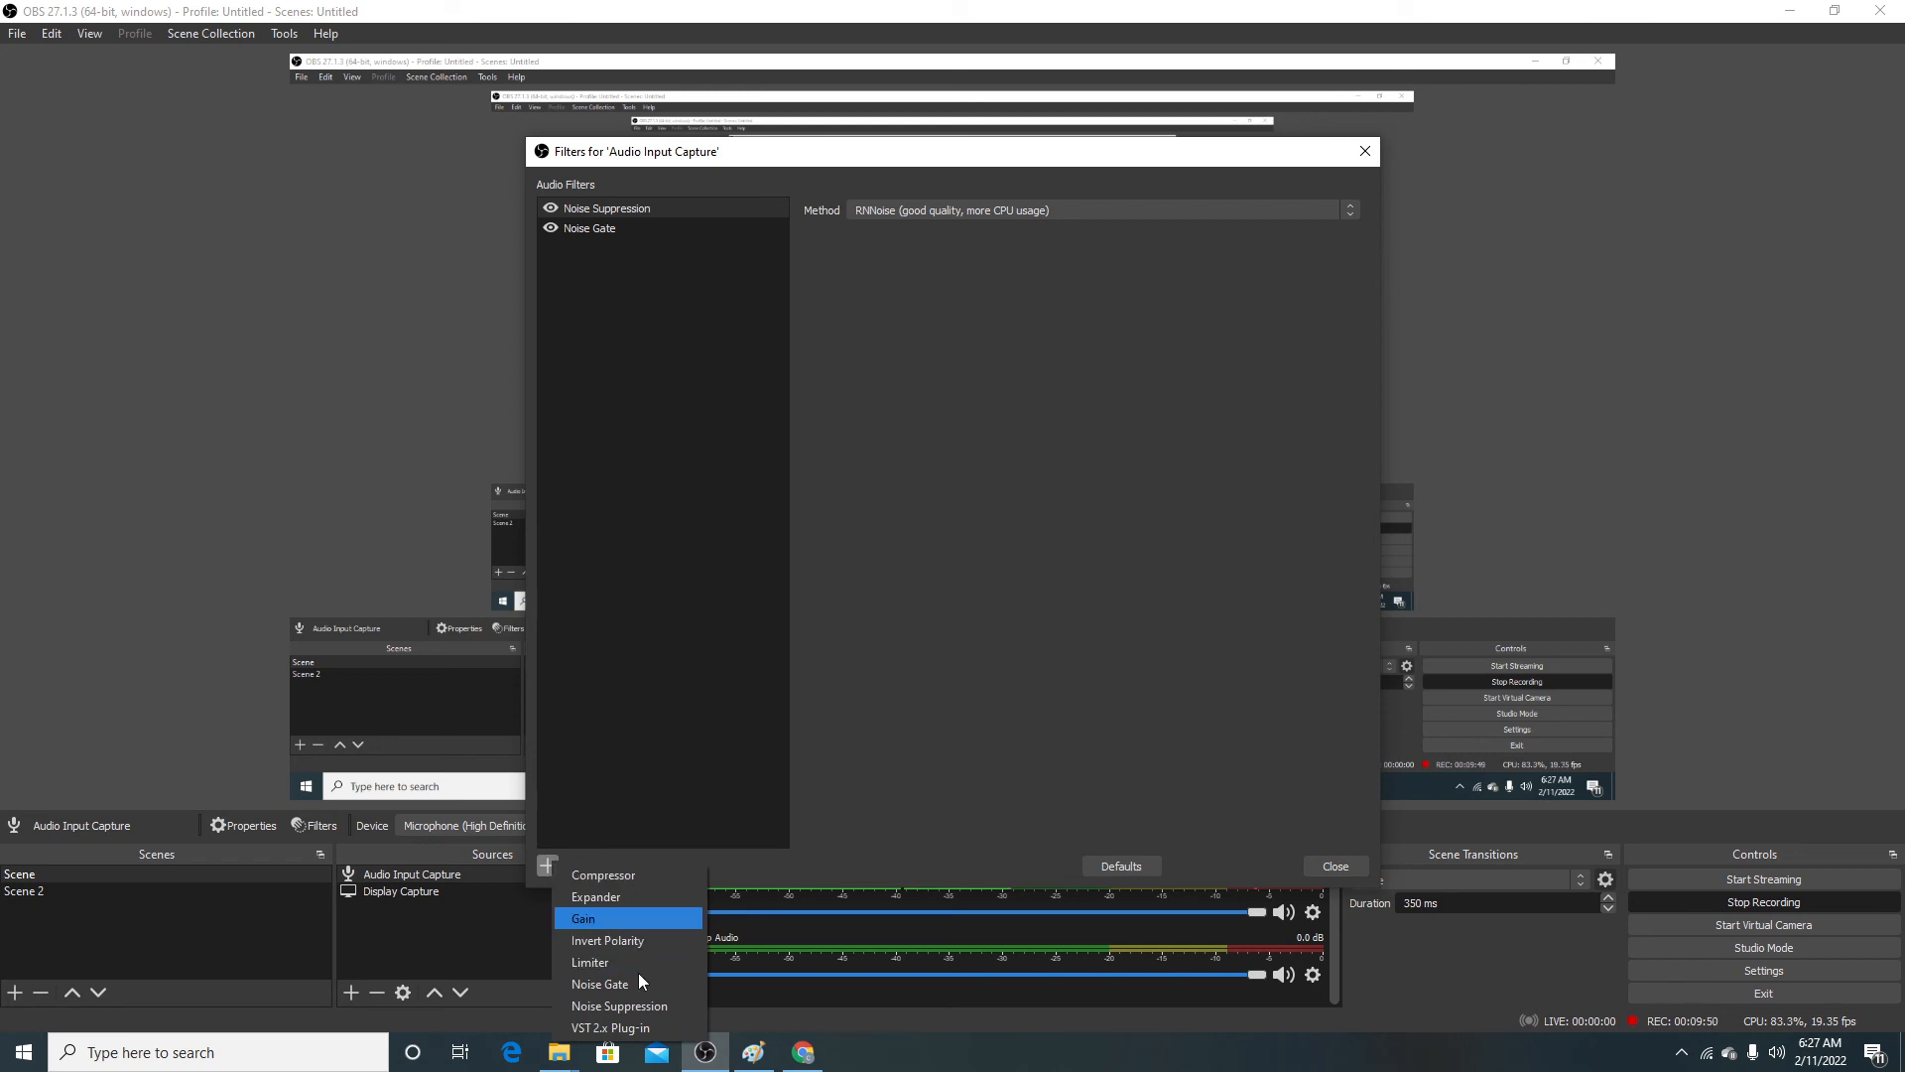
pyautogui.click(616, 228)
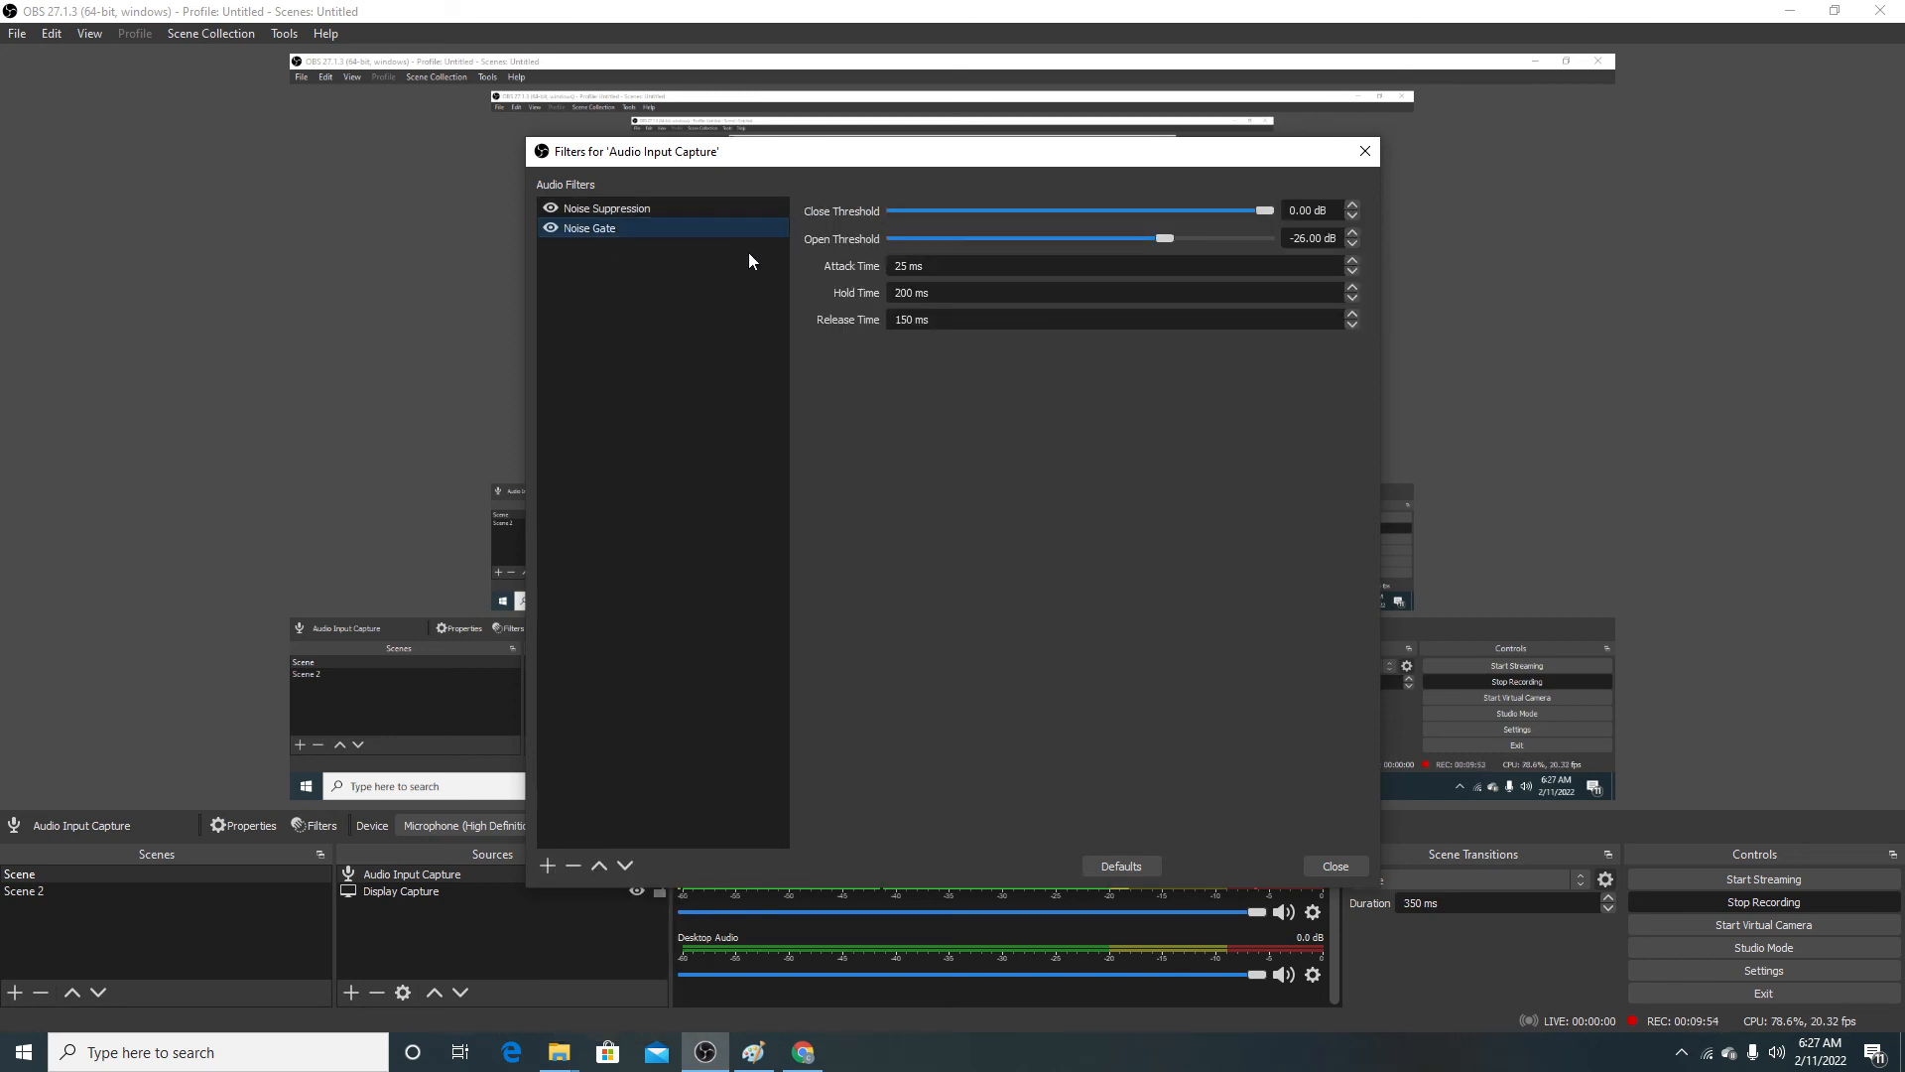
# Step: Remove the Noise Gate filter from the Audio Input Capture source and close its filters
pyautogui.click(572, 865)
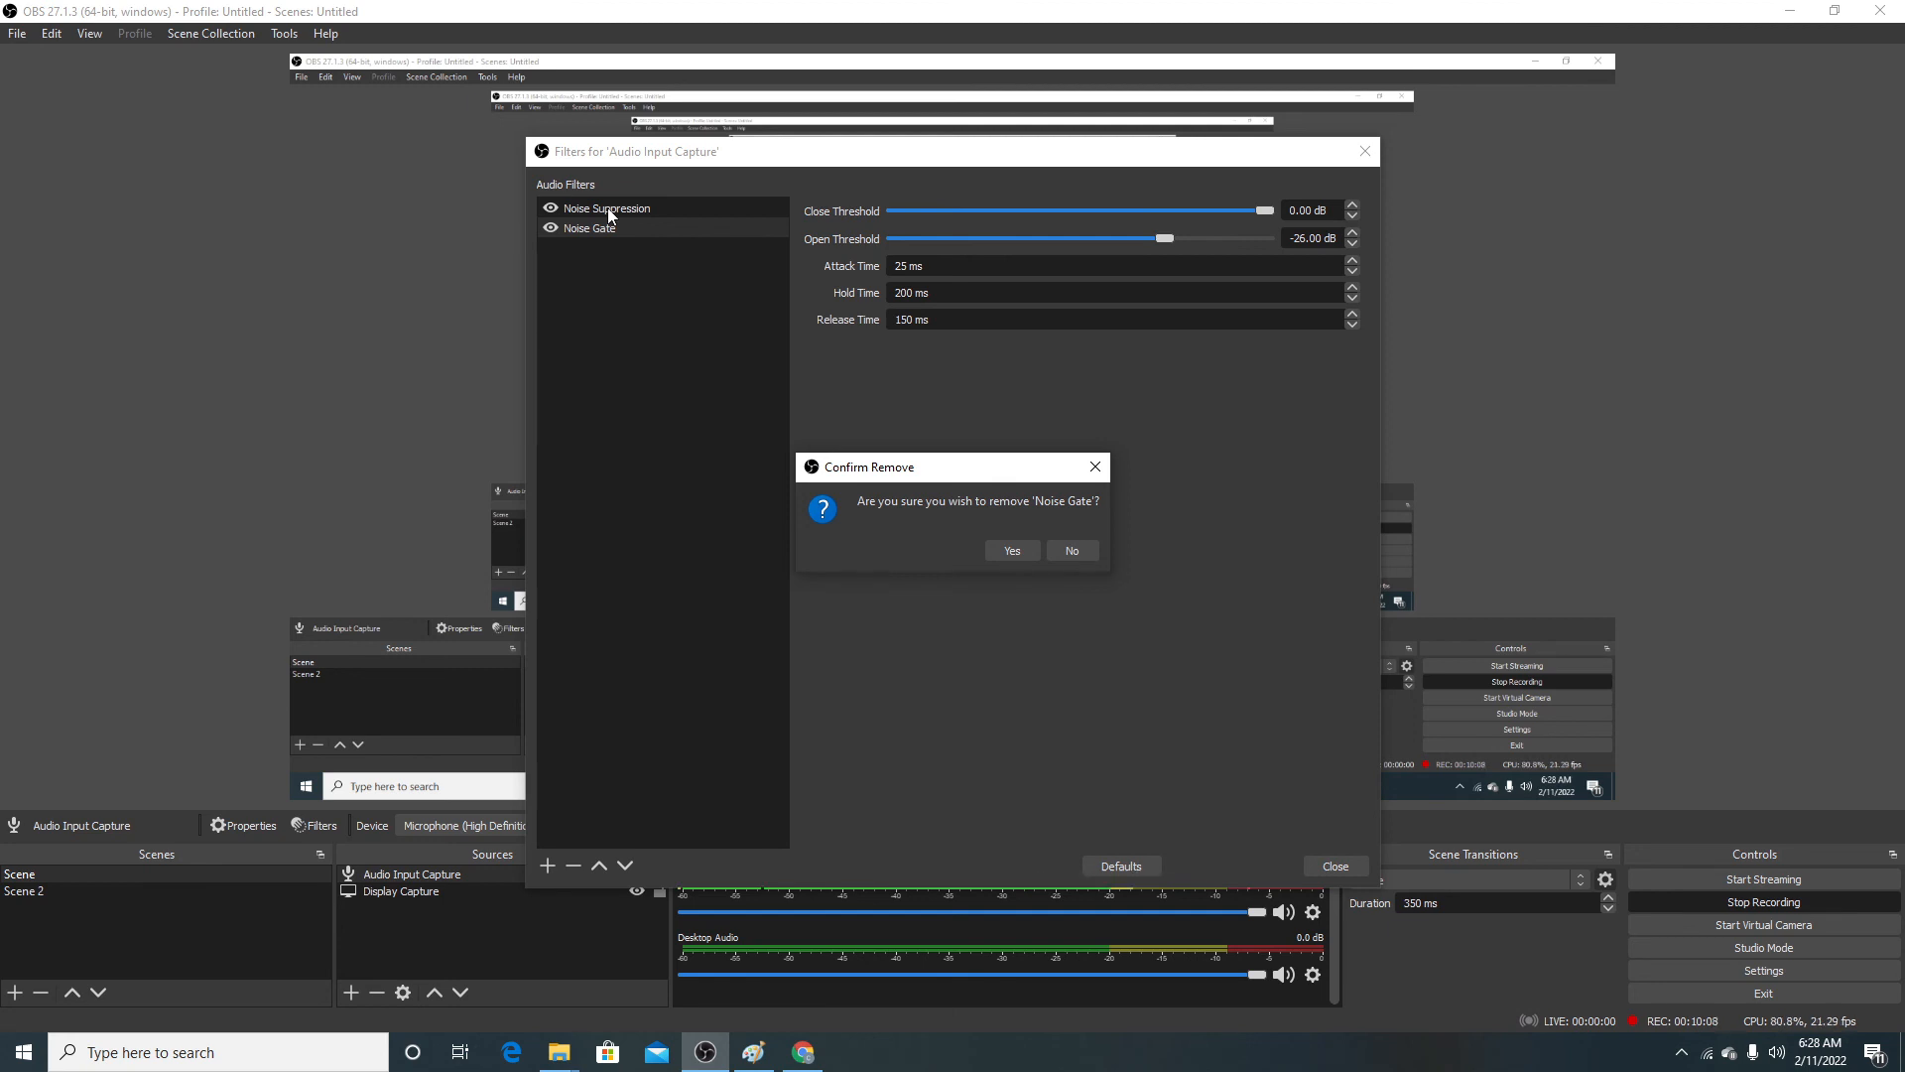
pyautogui.click(1022, 550)
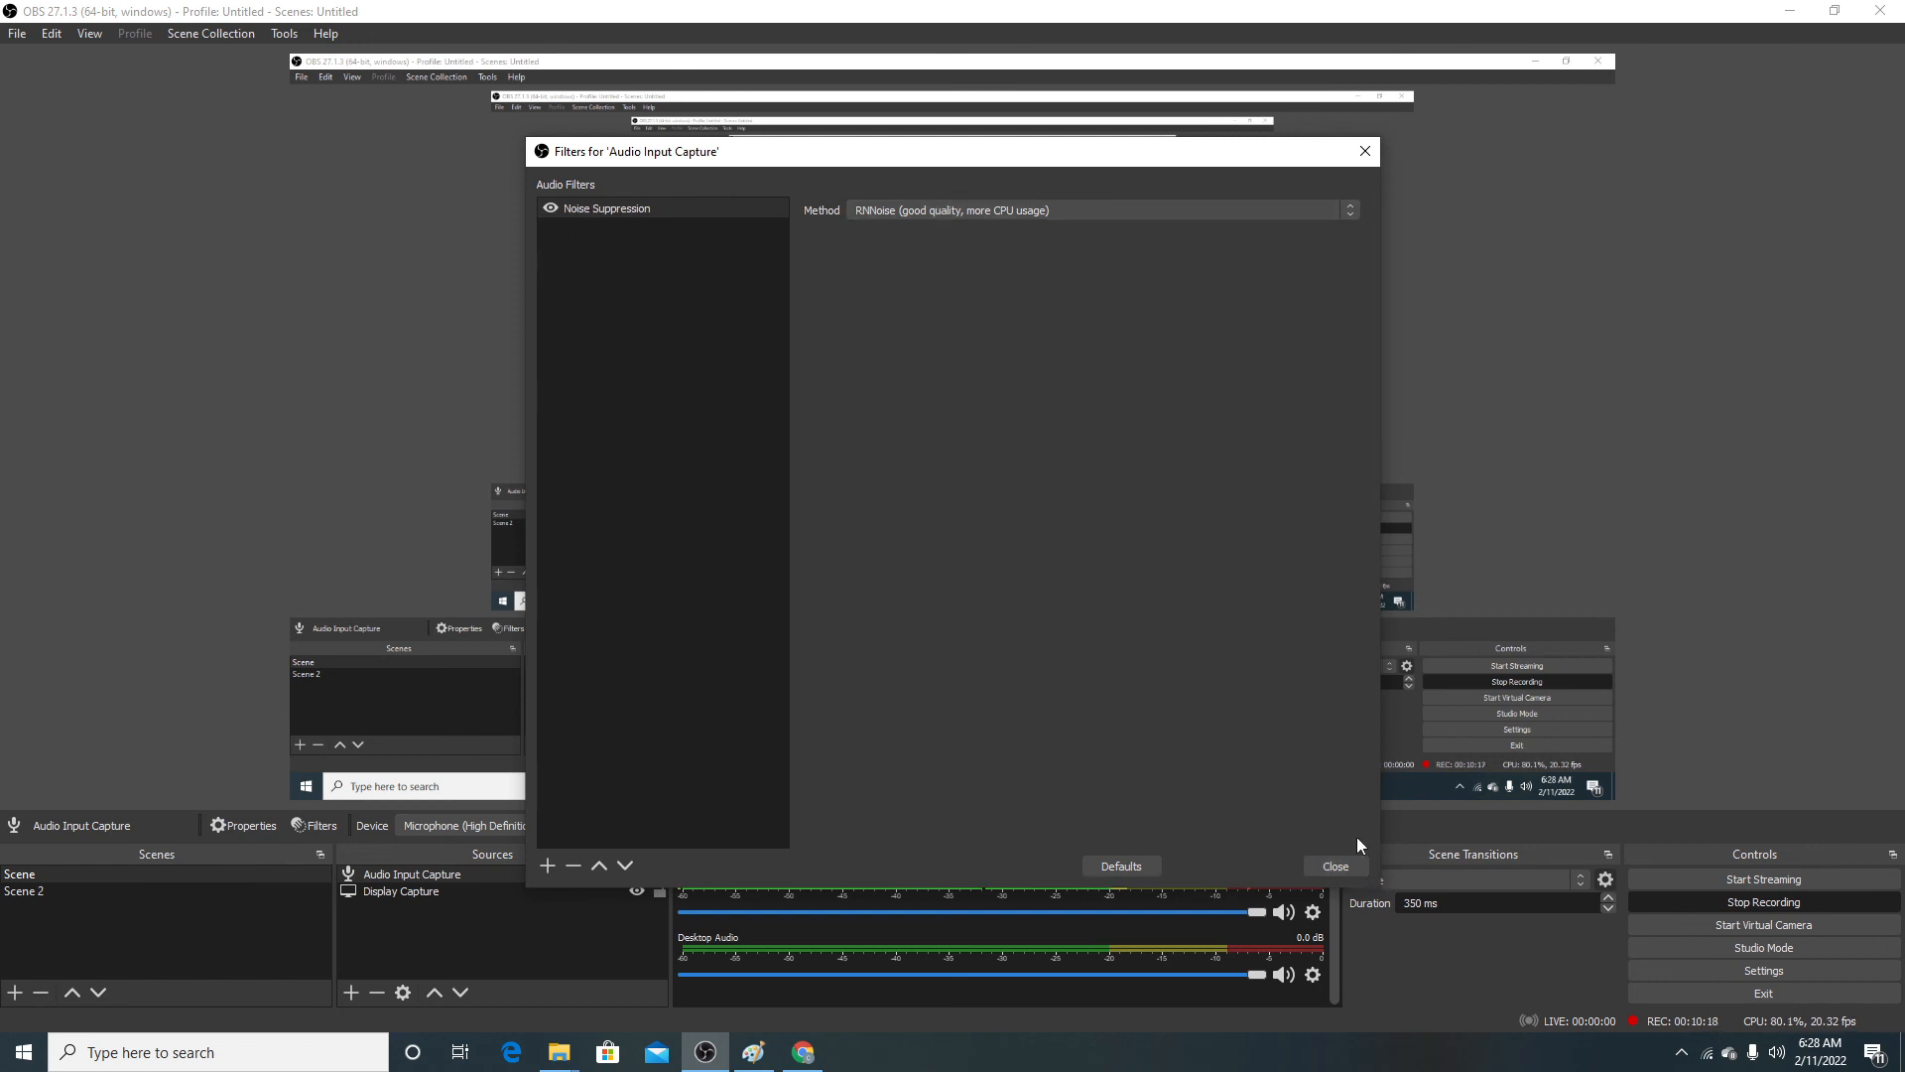
pyautogui.click(1342, 863)
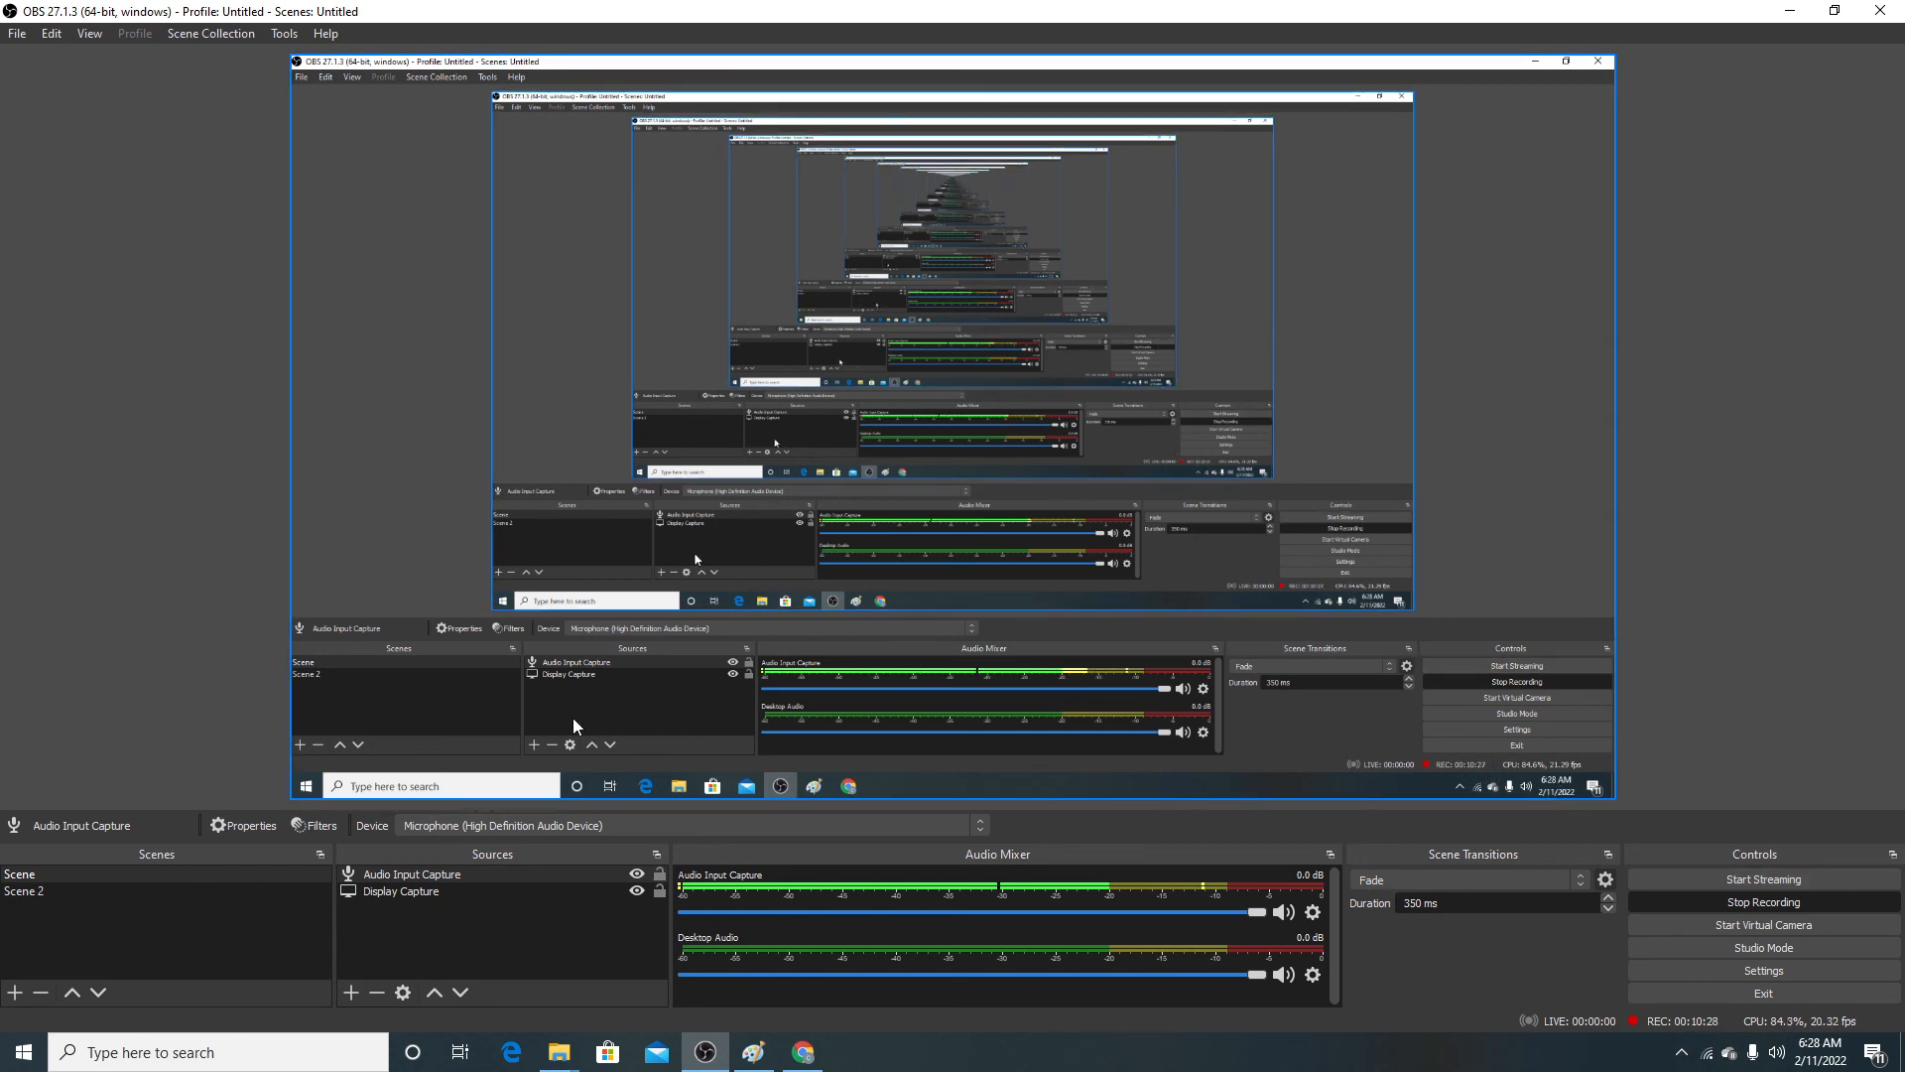
# Step: Look through the file commands for recordings, remuxing, settings and profile folders
pyautogui.click(17, 32)
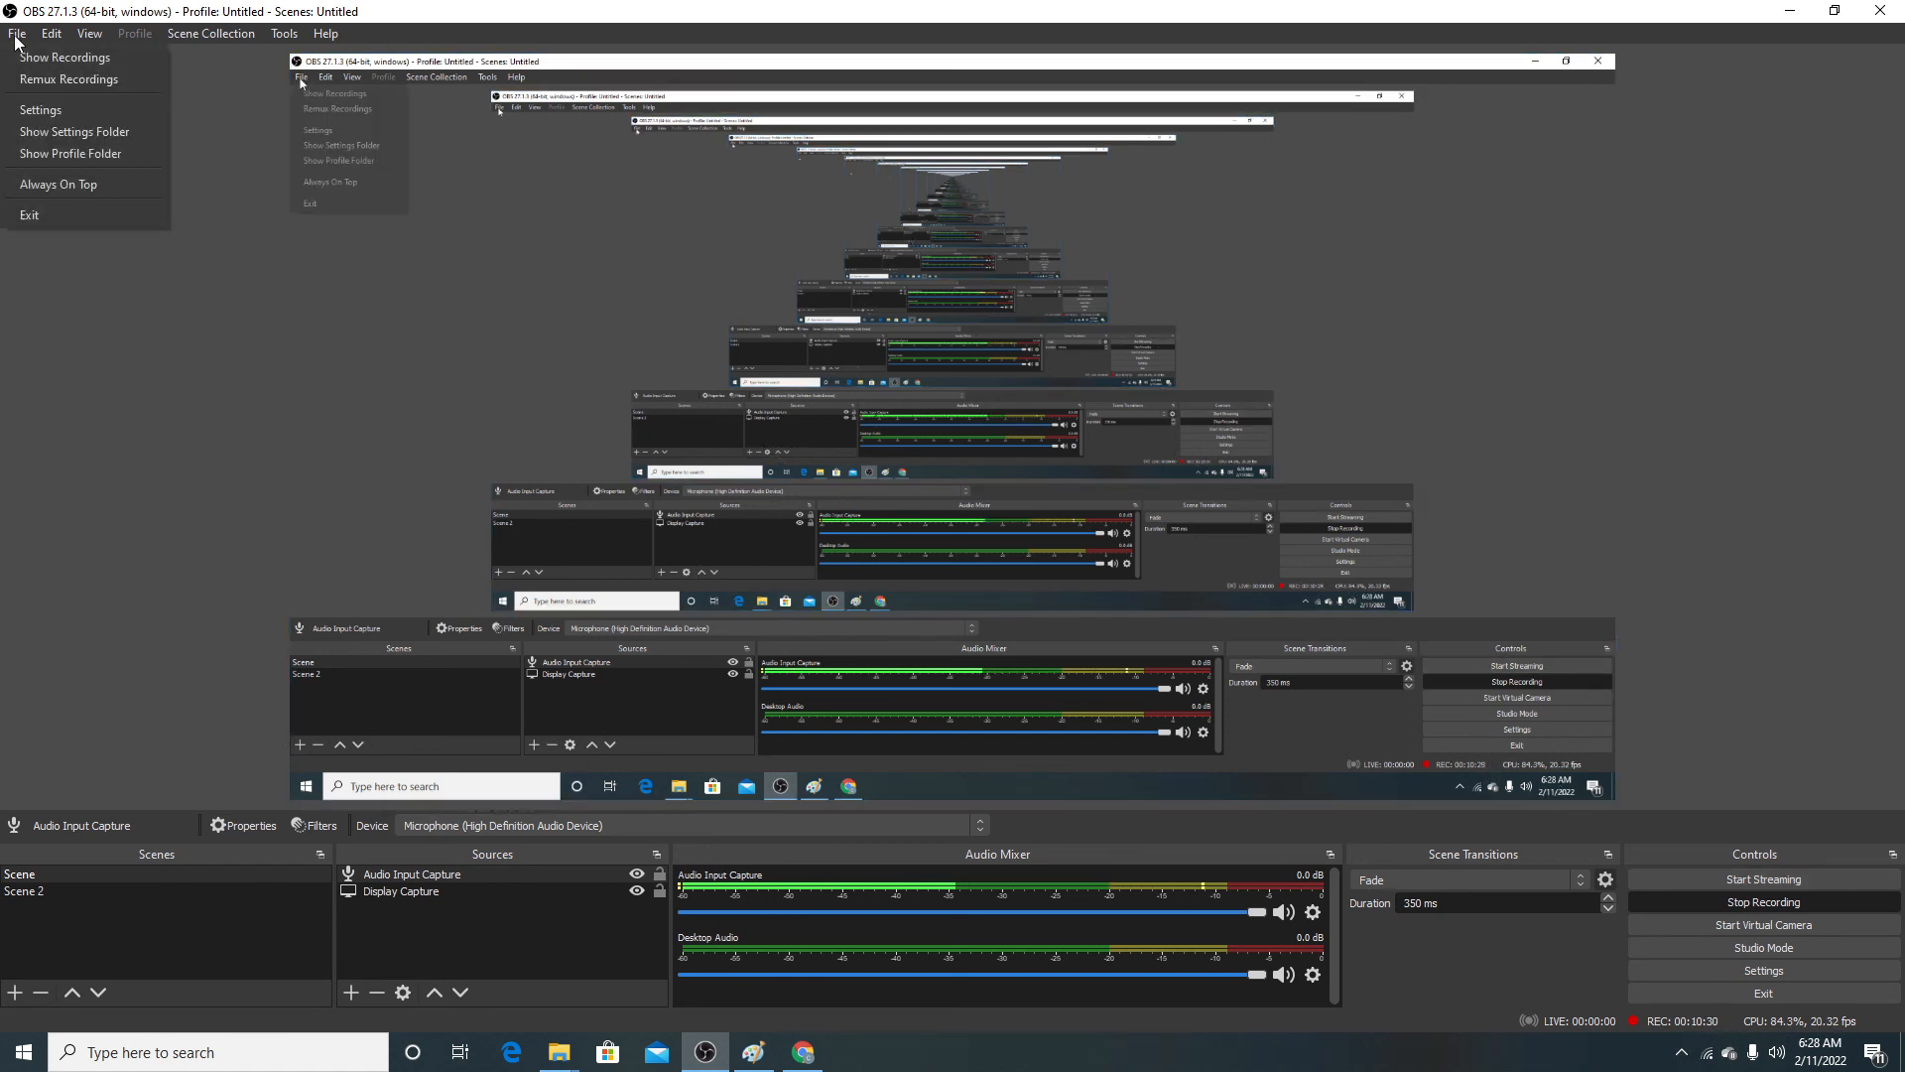